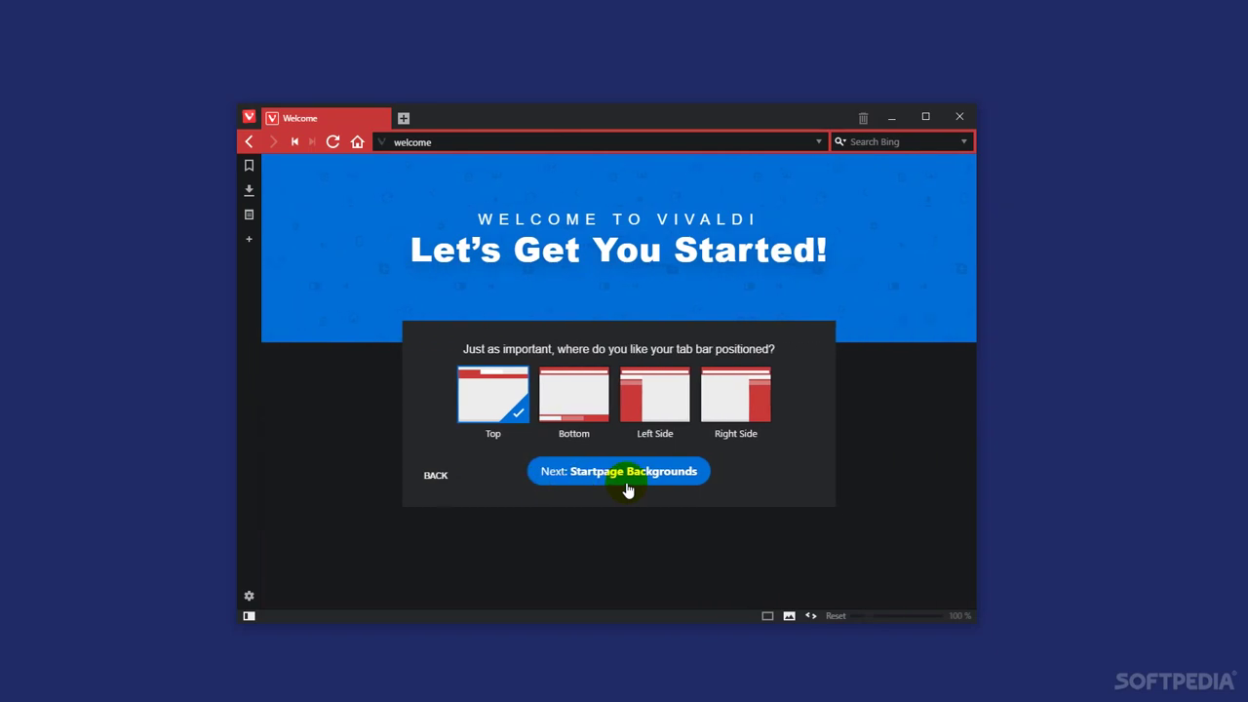
Try the bottom and right-side tab bar positions, set the tab bar to Left Side, and continue to the start page backgrounds
click(582, 395)
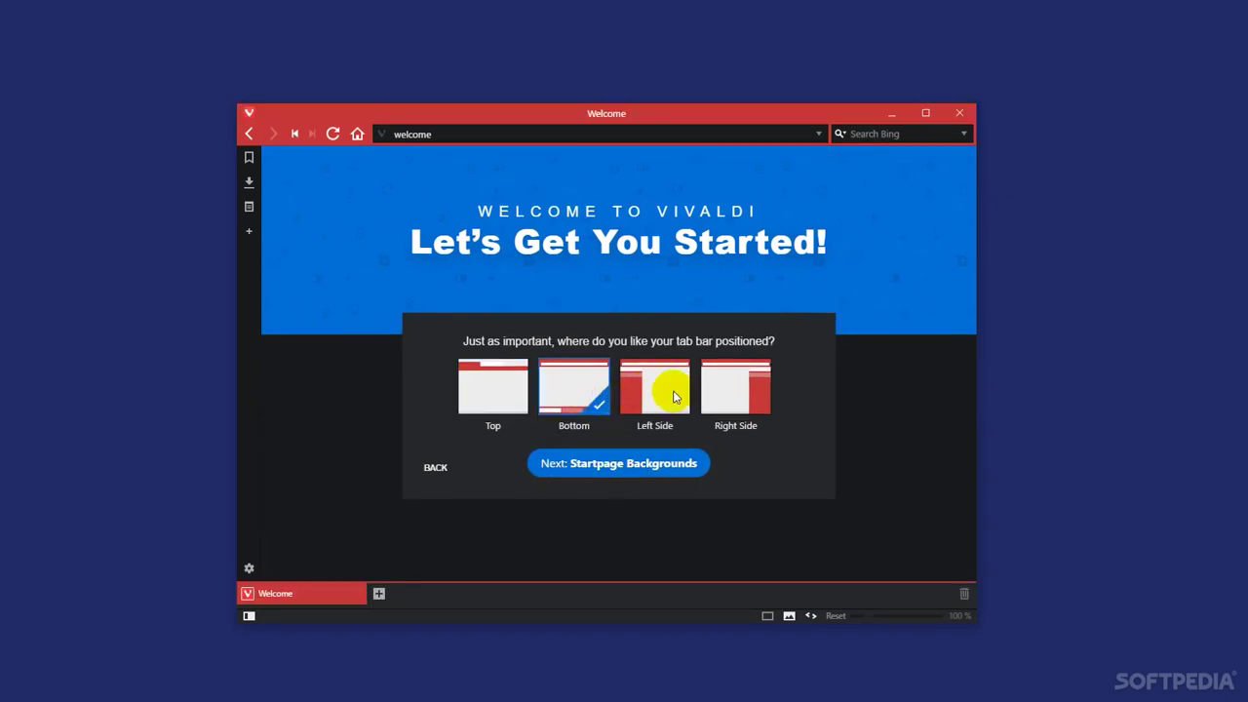
click(673, 395)
click(809, 390)
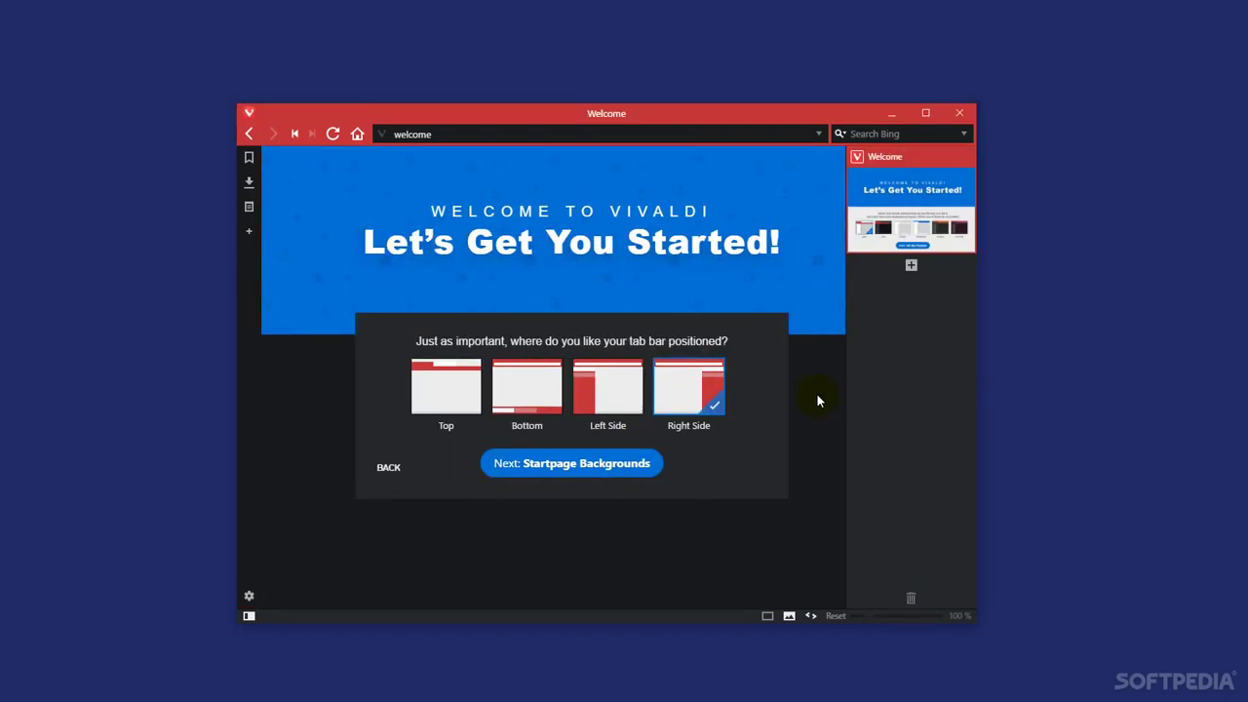
click(610, 384)
click(684, 470)
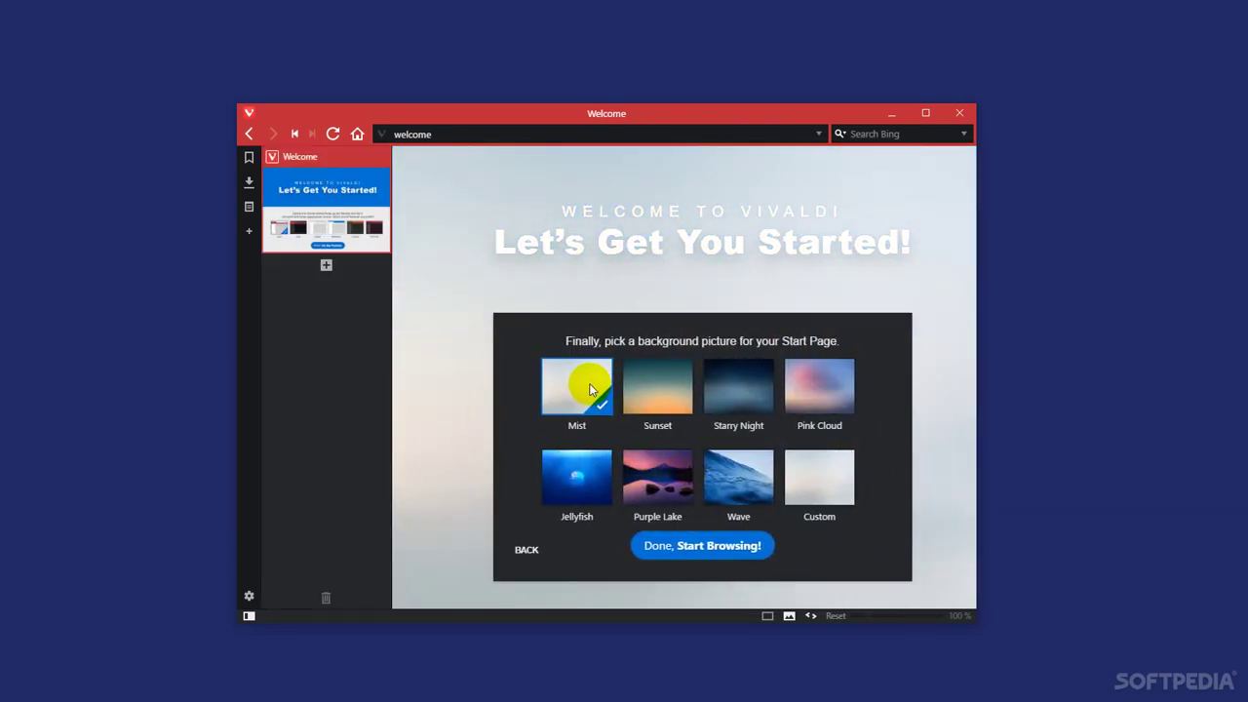
Preview the available start page backgrounds, choose Purple Lake, and finish the welcome setup to start browsing
click(657, 388)
click(736, 397)
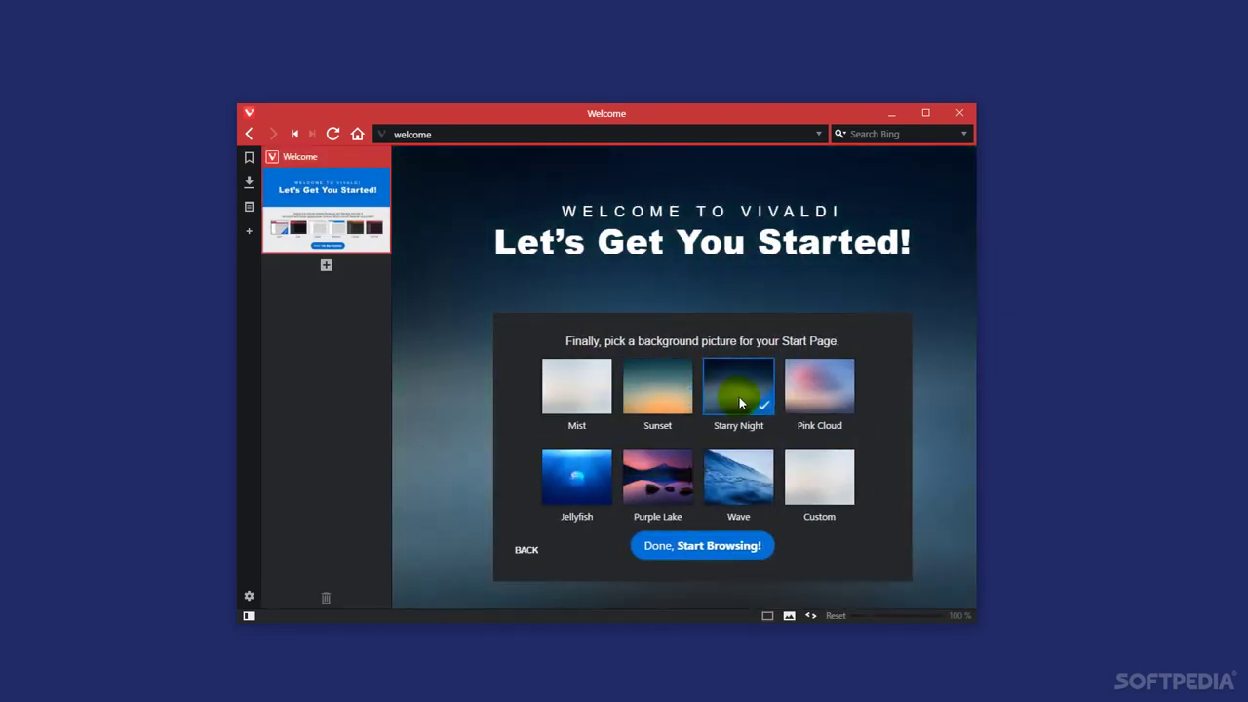
click(809, 396)
click(576, 474)
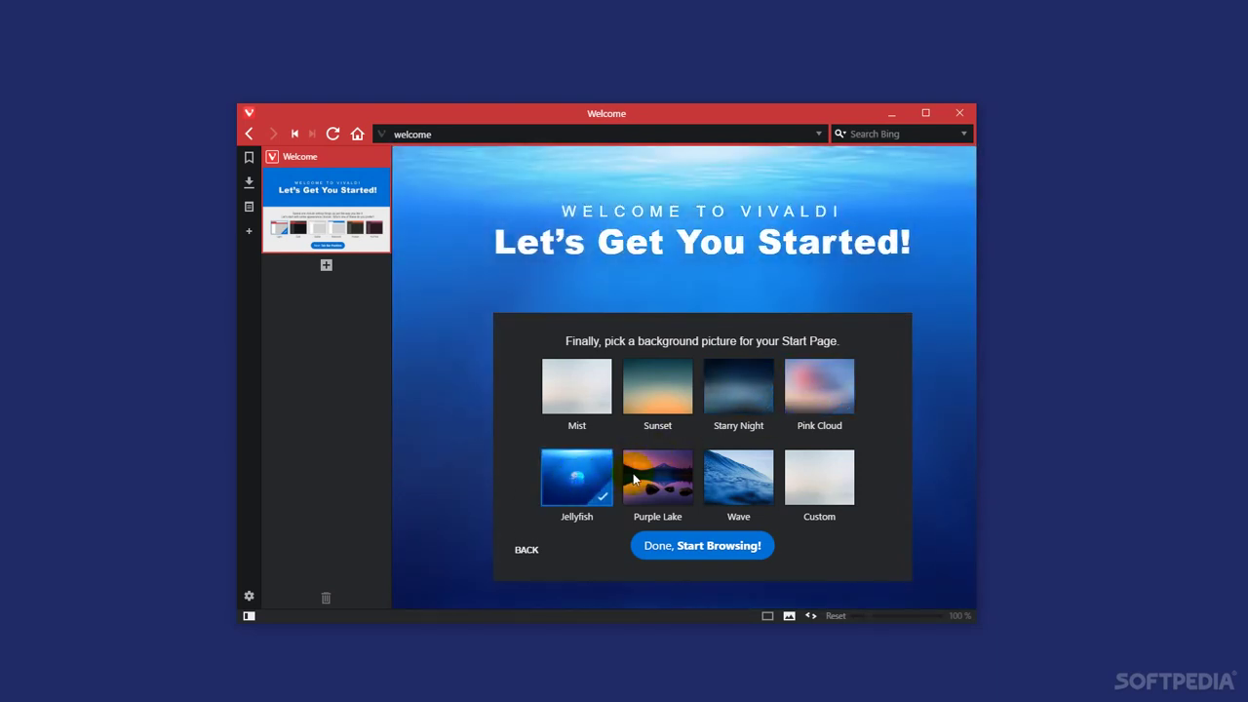
click(660, 465)
click(770, 474)
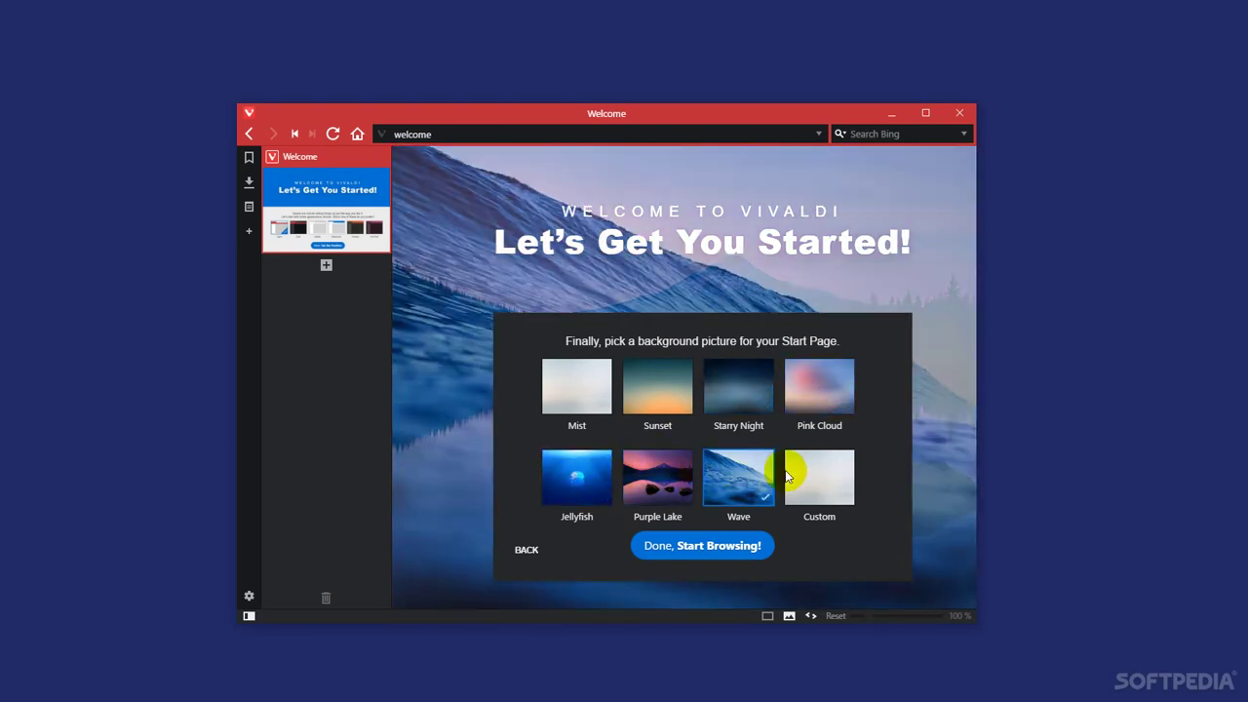
click(821, 475)
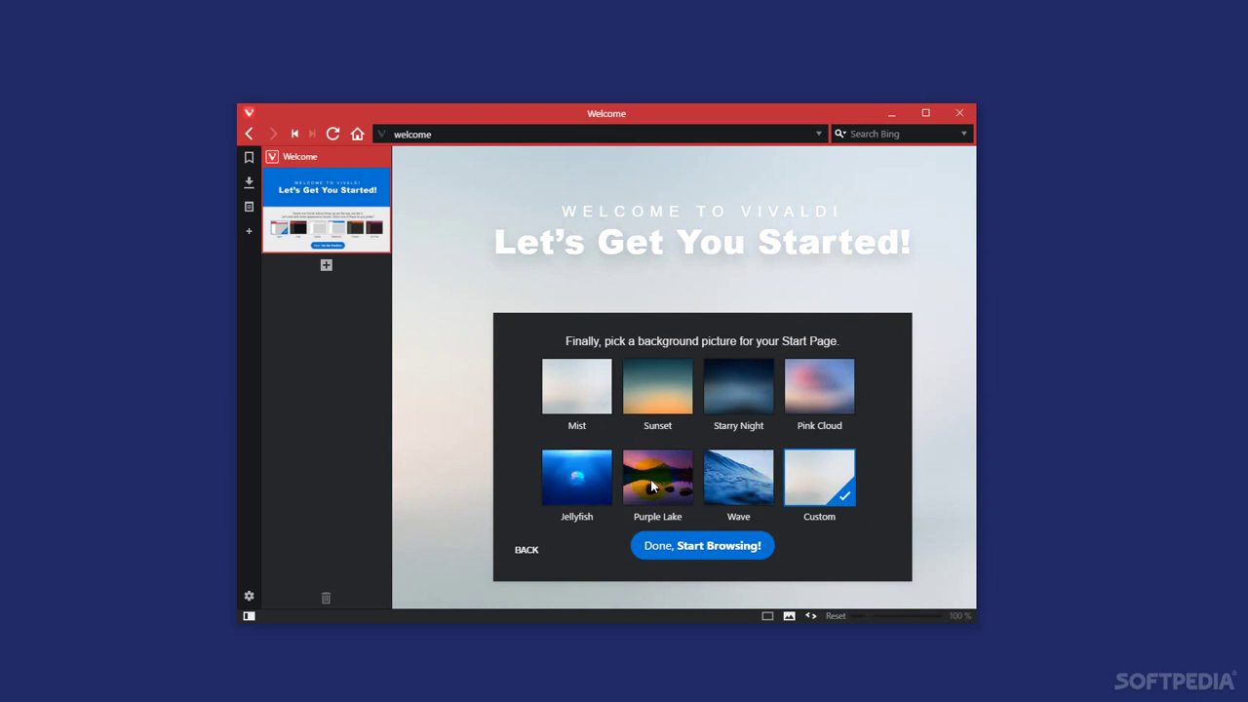
click(652, 486)
click(711, 544)
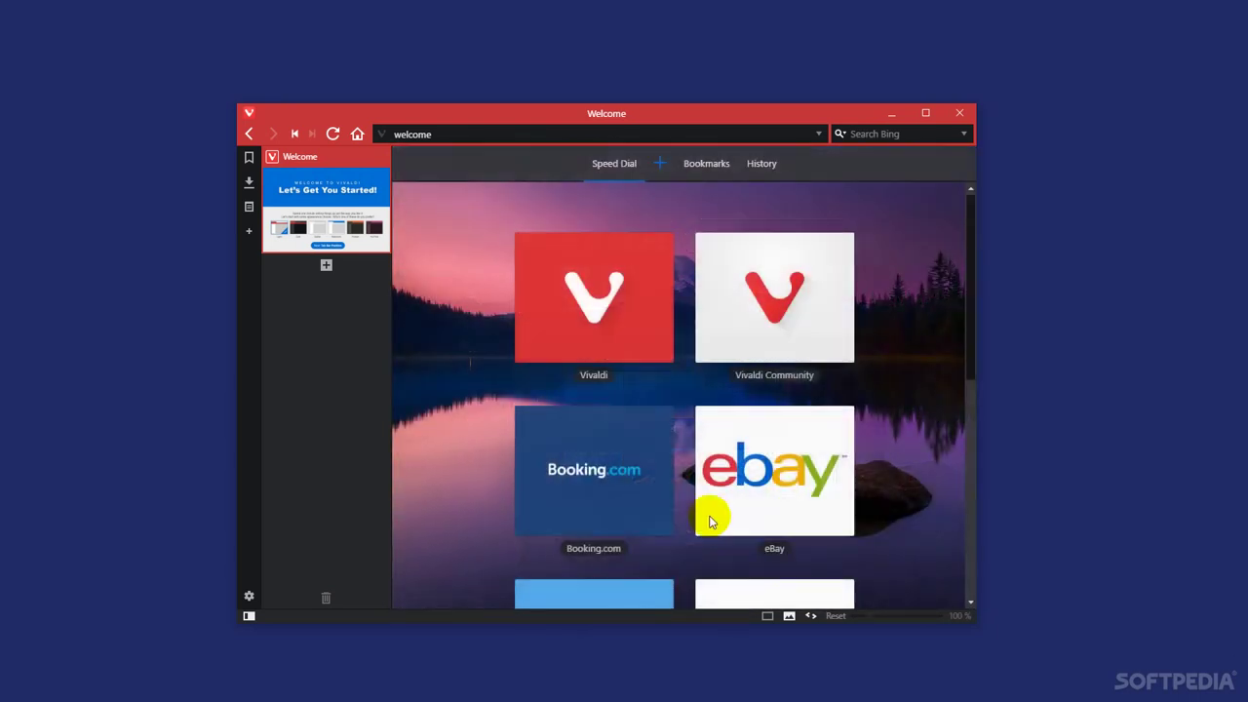
Move the browser window to the desktop's upper-left corner and enlarge it to fill almost the whole desktop
drag(655, 113, 436, 24)
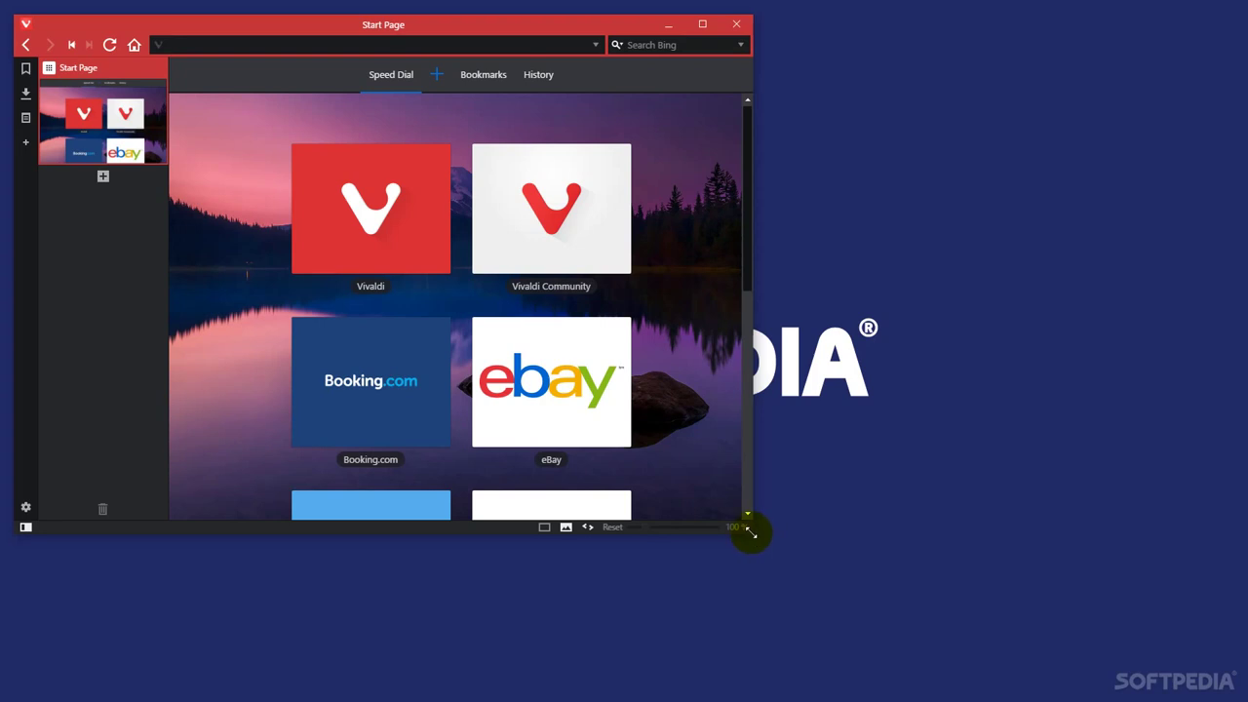
drag(751, 533, 1224, 687)
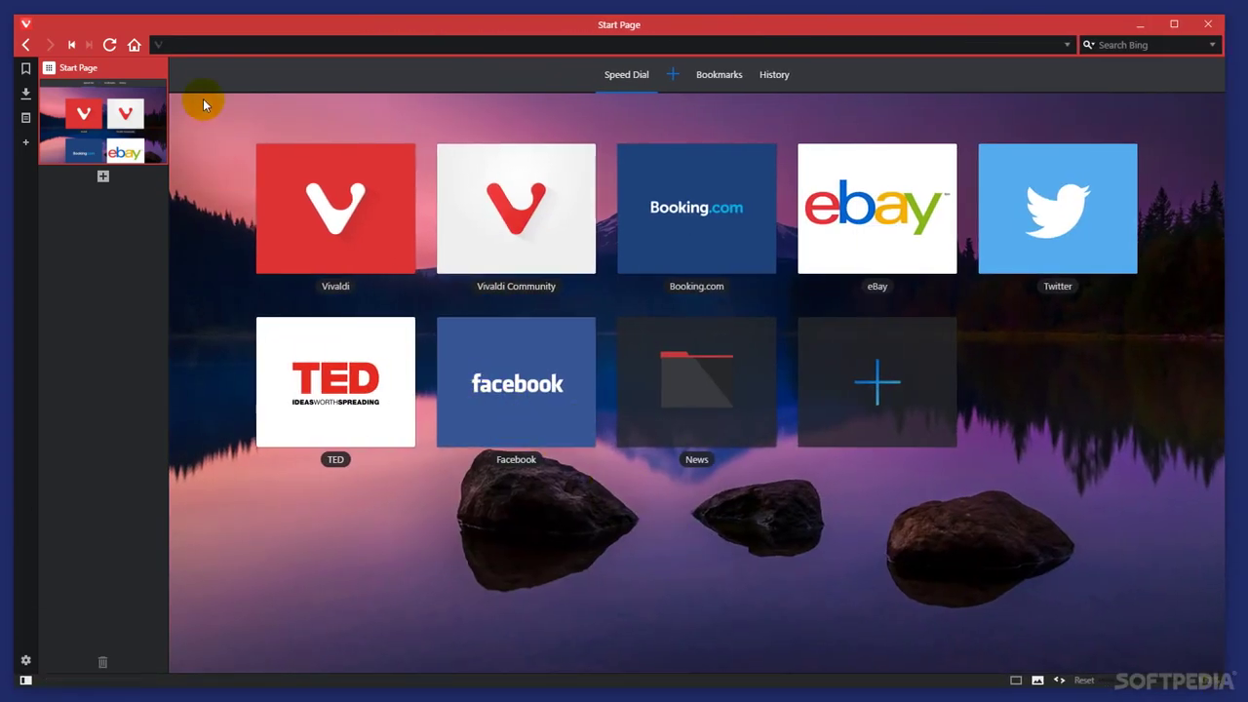
right_click(100, 236)
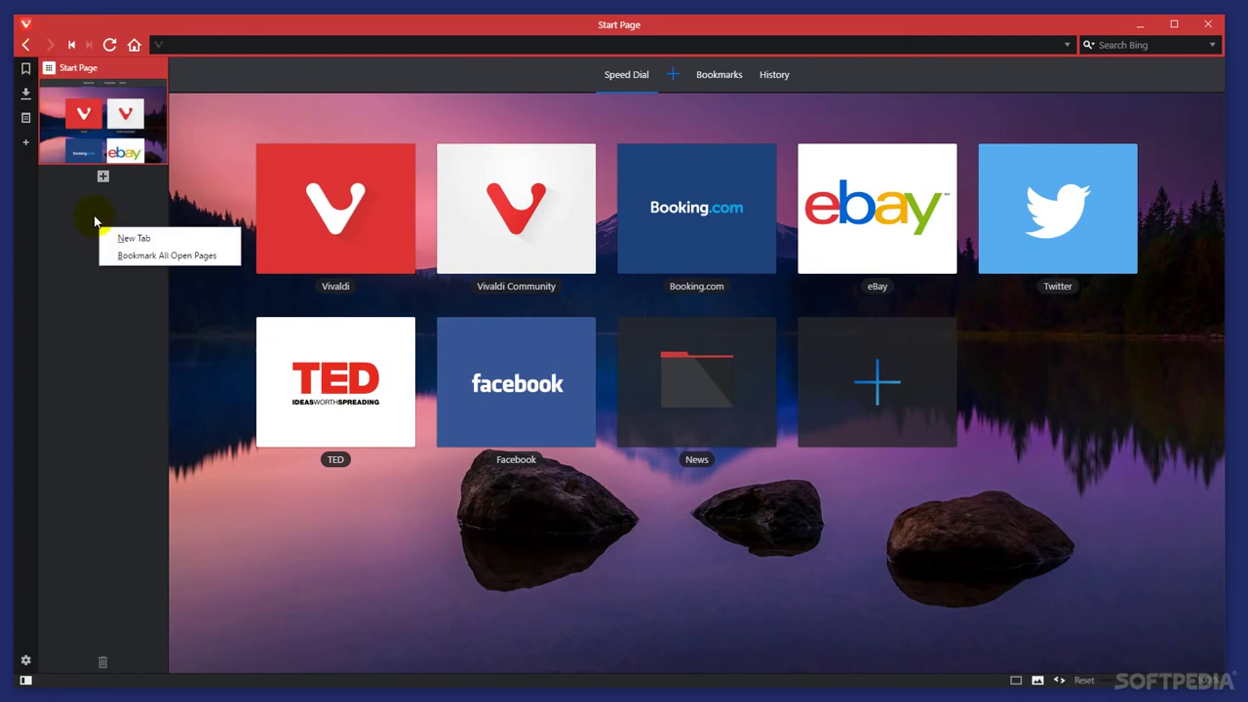
click(105, 196)
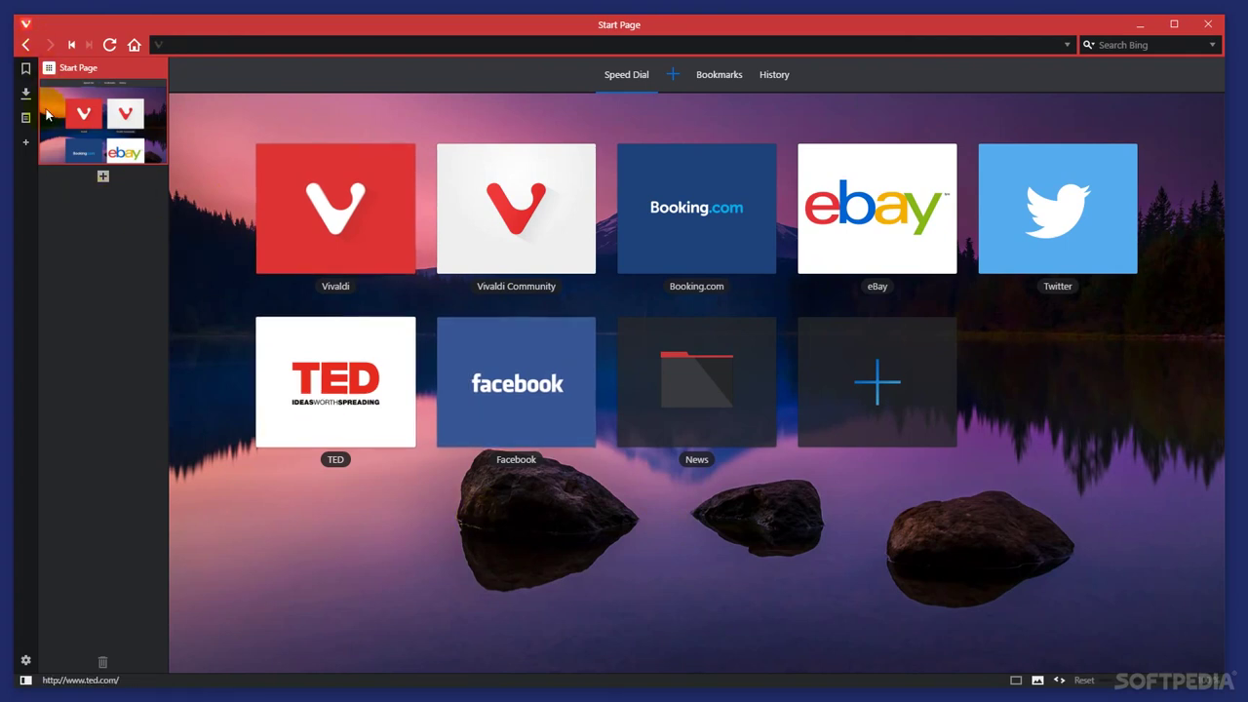
click(722, 77)
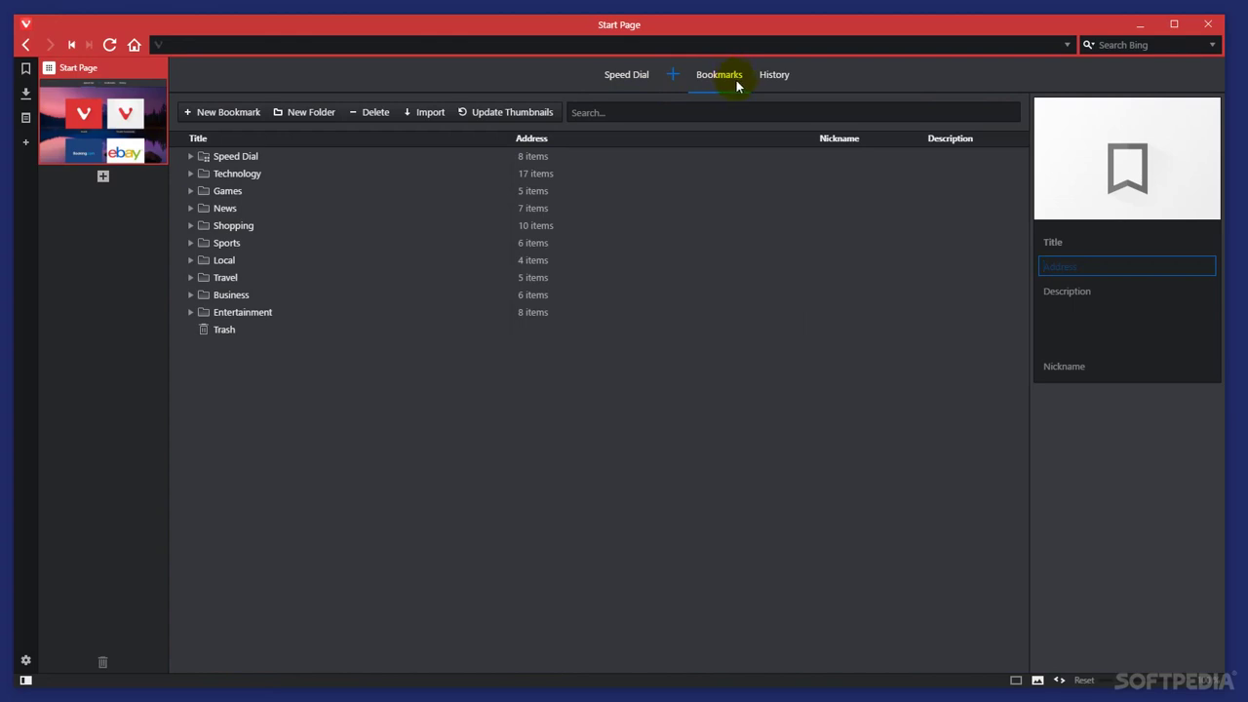
click(215, 114)
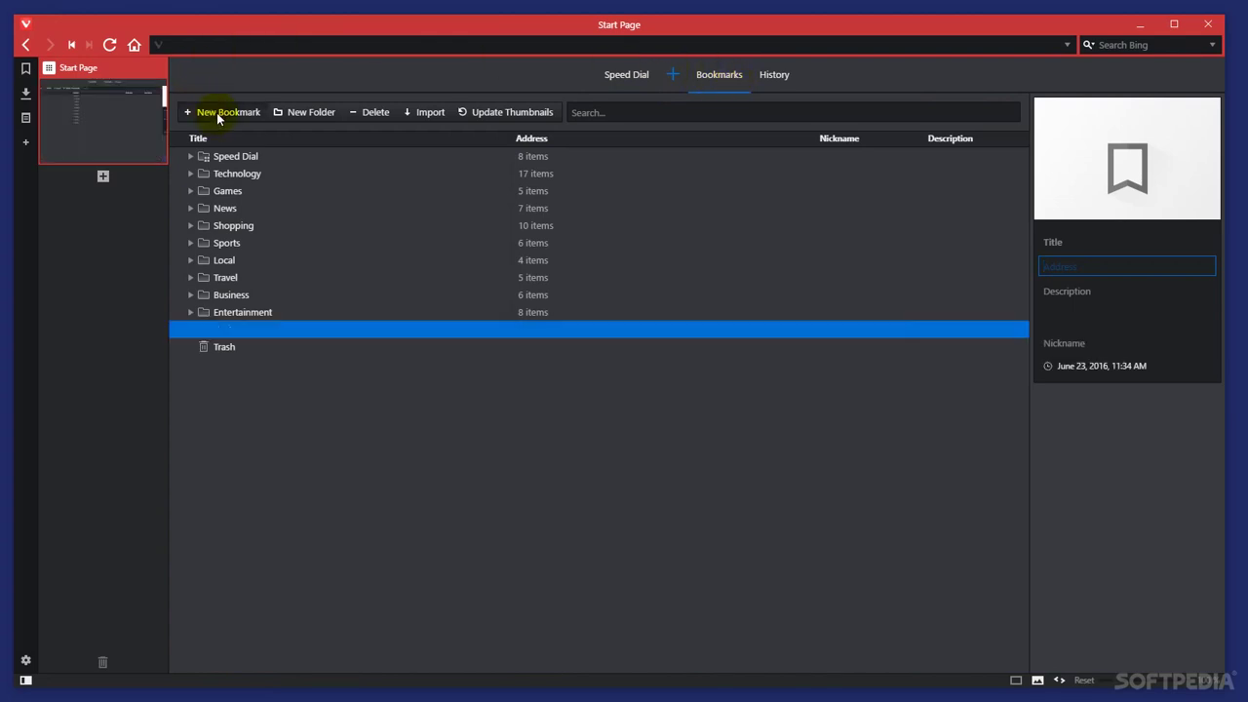
click(1068, 265)
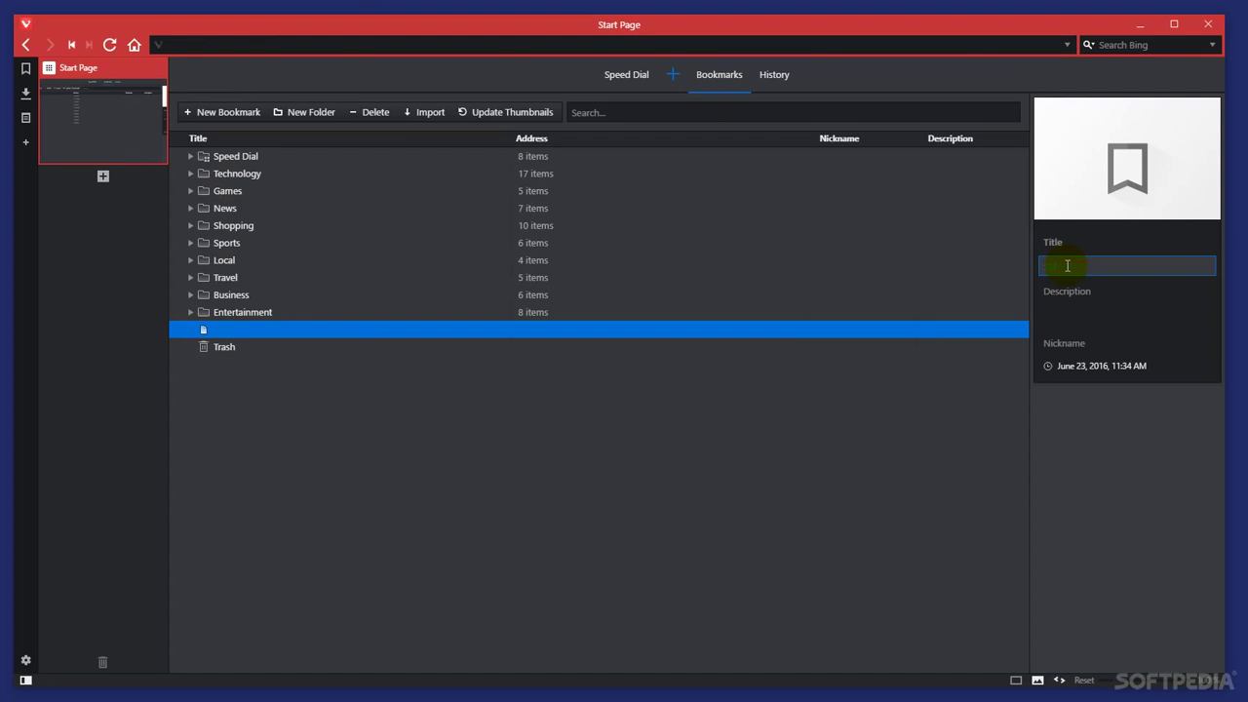
click(1094, 290)
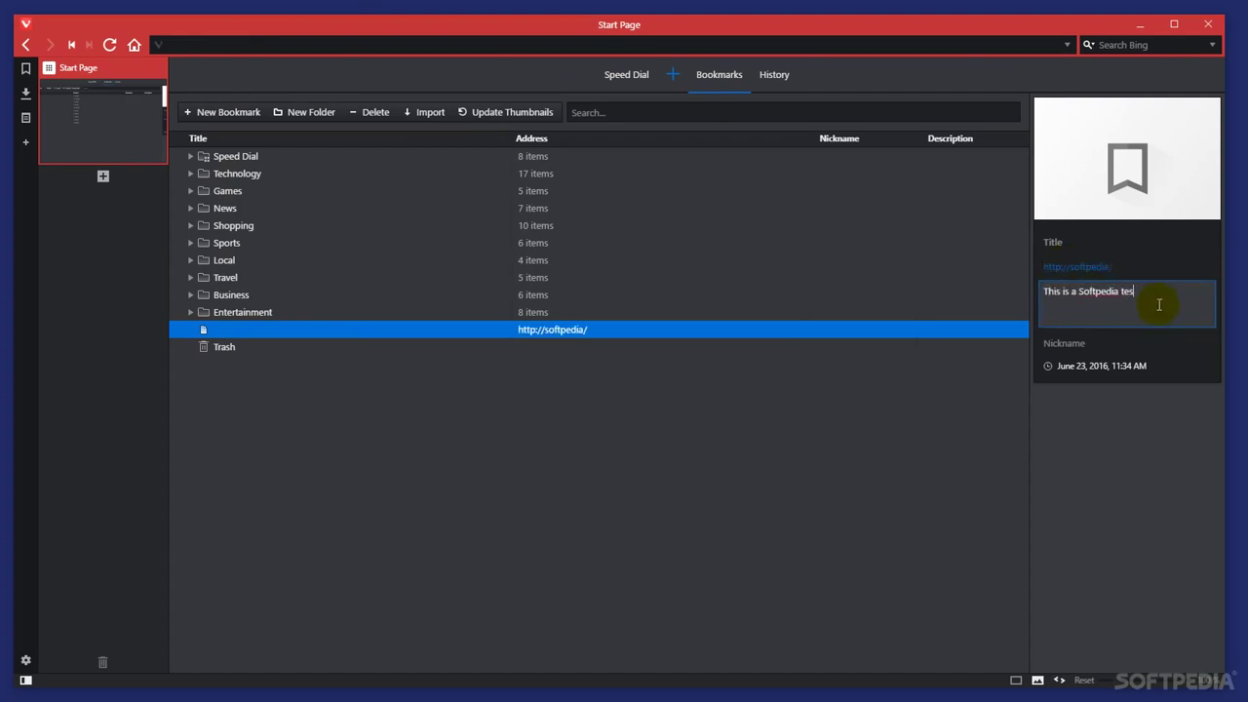
click(1135, 265)
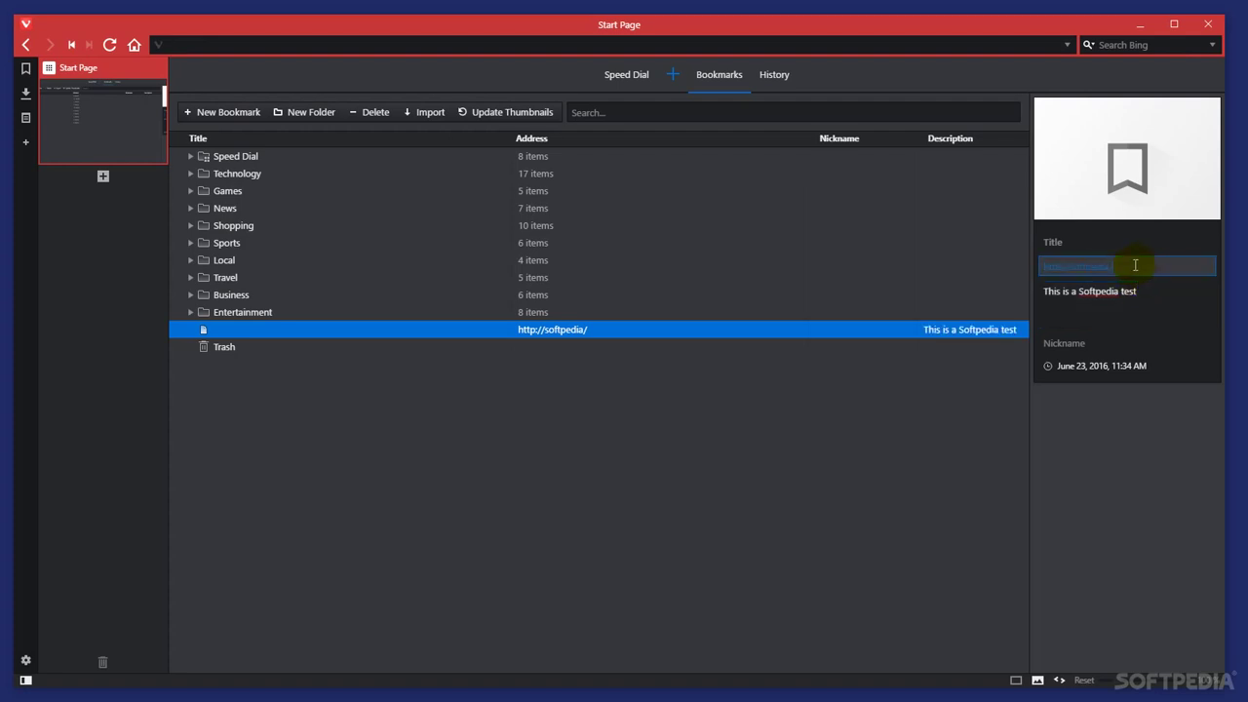
text(http://softpedia.com/)
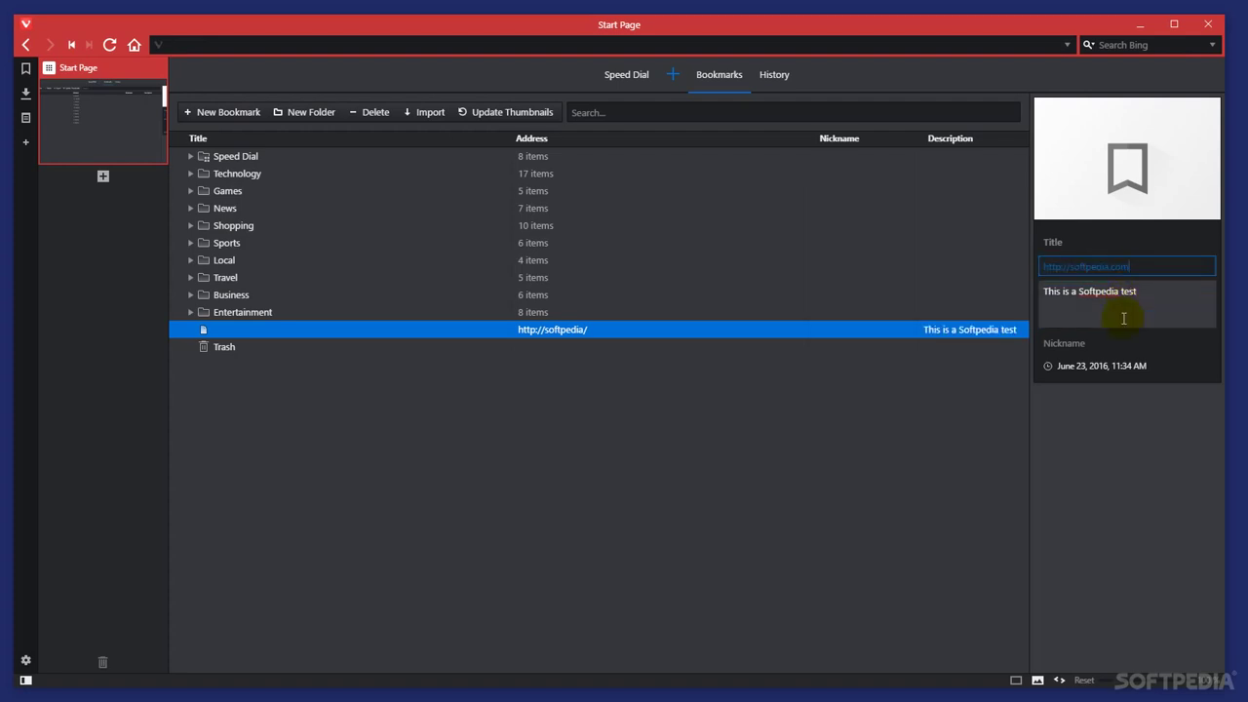
click(1144, 342)
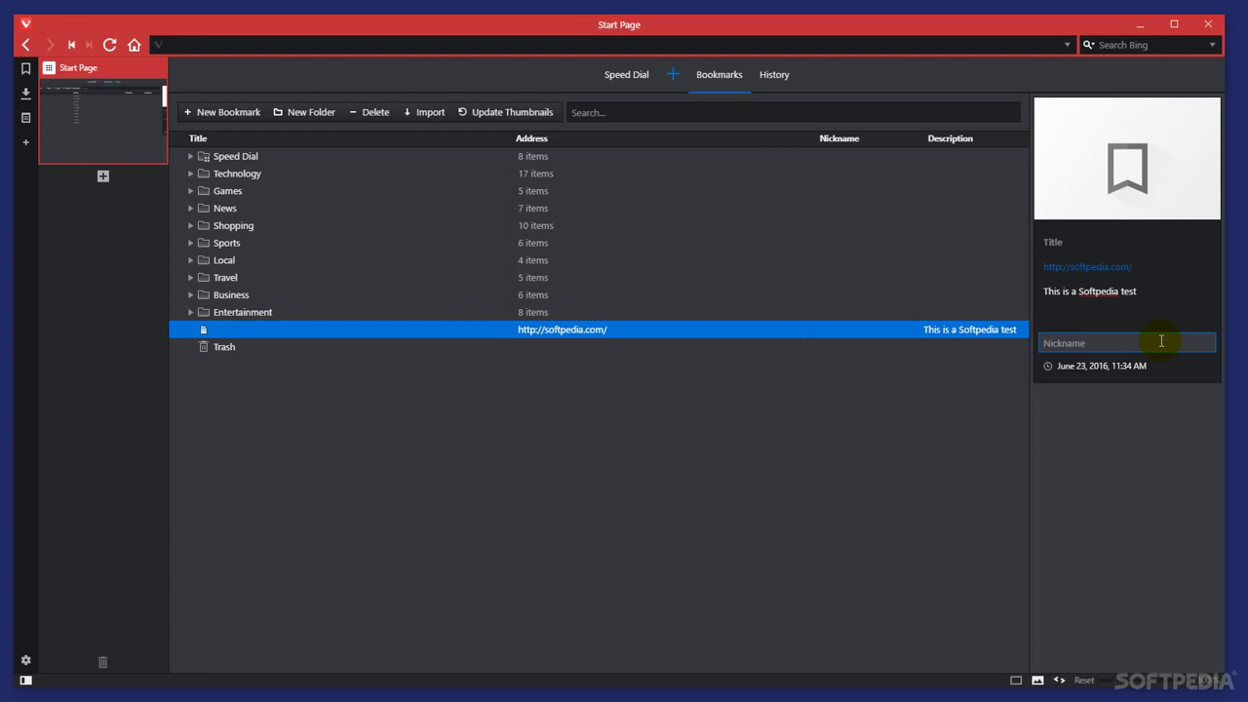
click(552, 497)
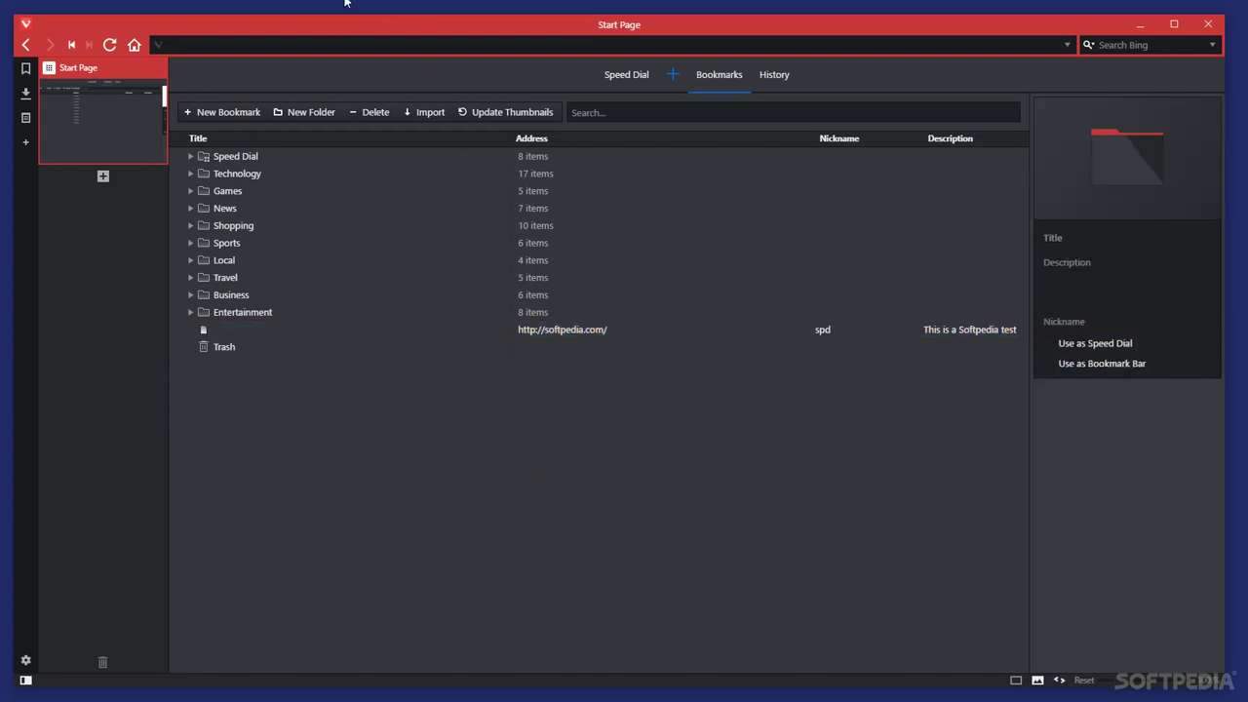
Open the Softpedia bookmark by entering its nickname spd as the address
click(311, 46)
text(spd)
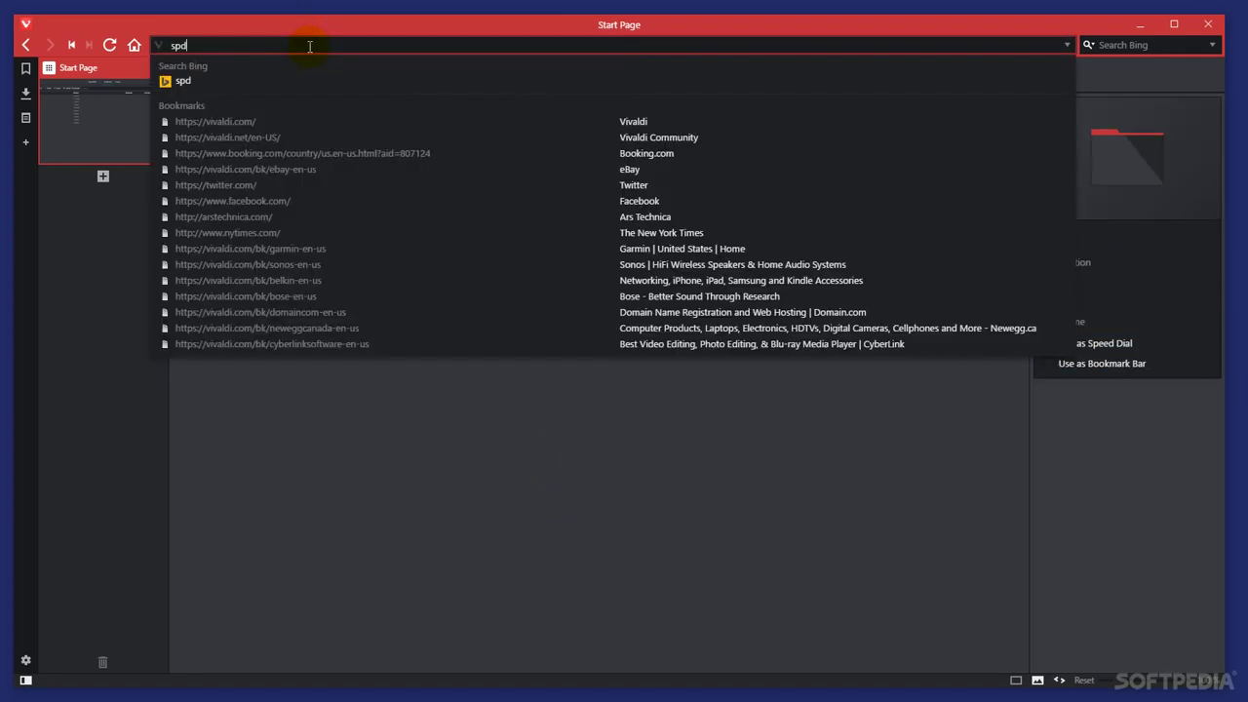
click(288, 84)
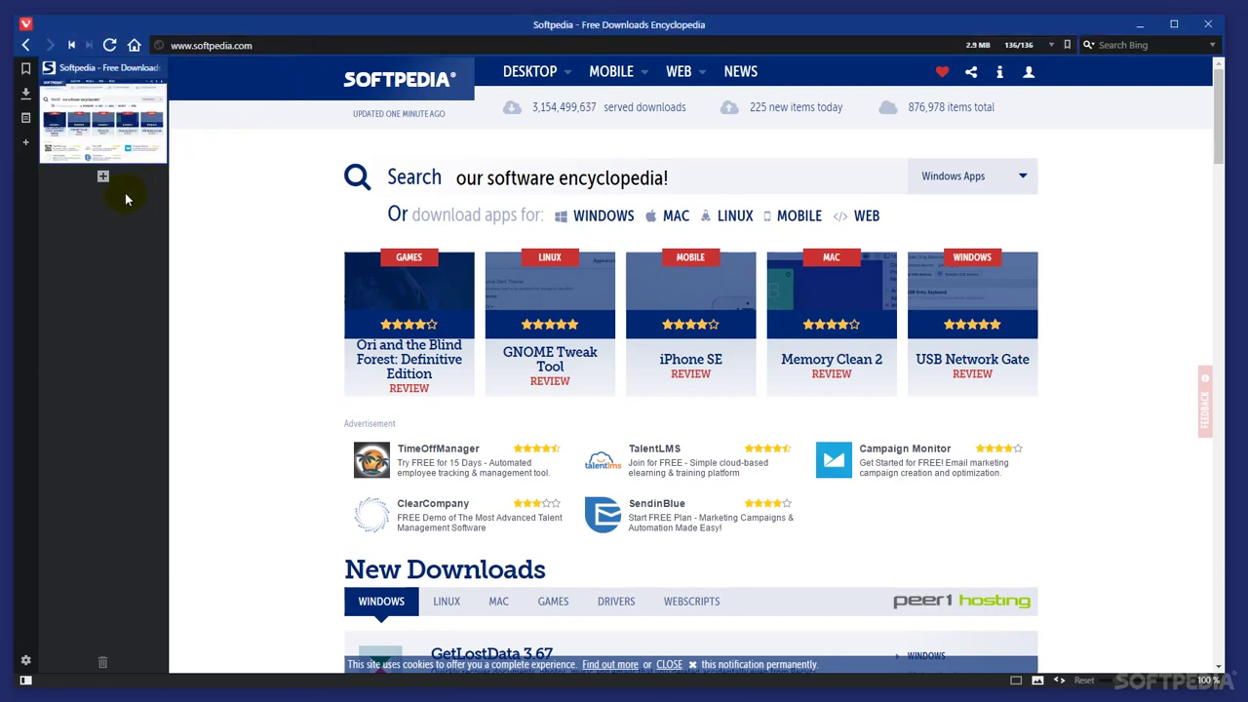
Open win.softpedia.com in a new tab
mouse_move(158, 72)
click(102, 176)
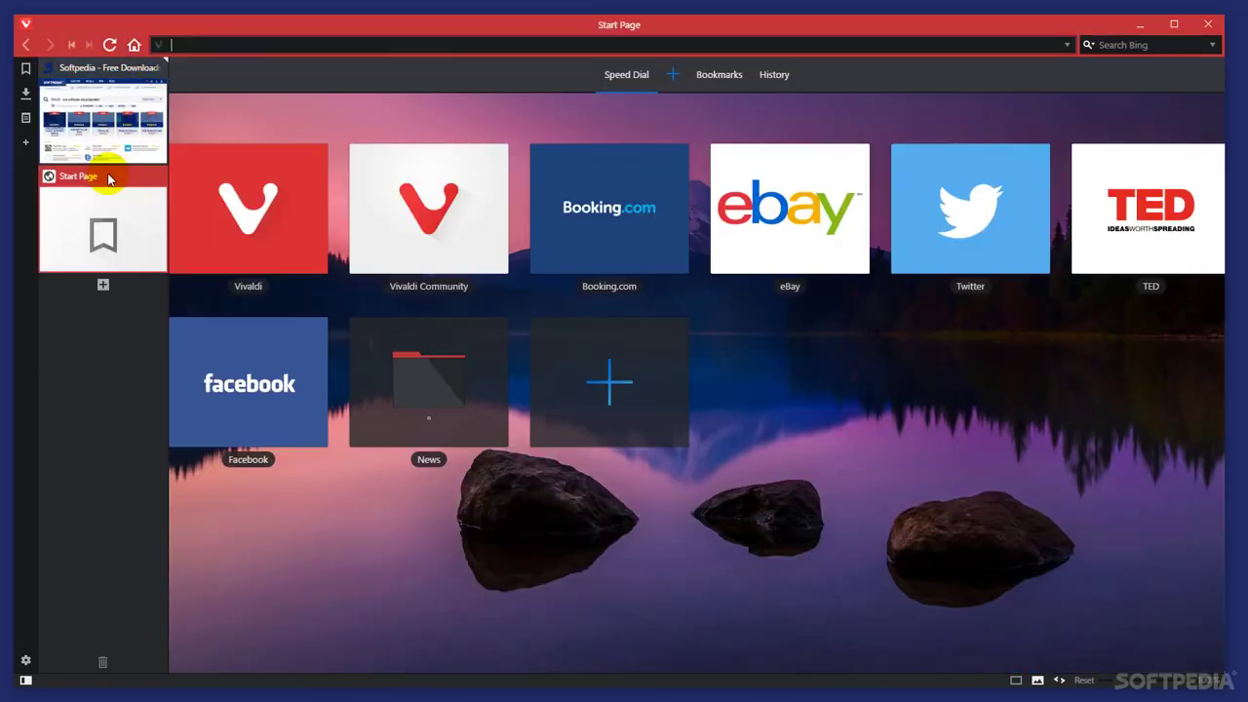
text(win.)
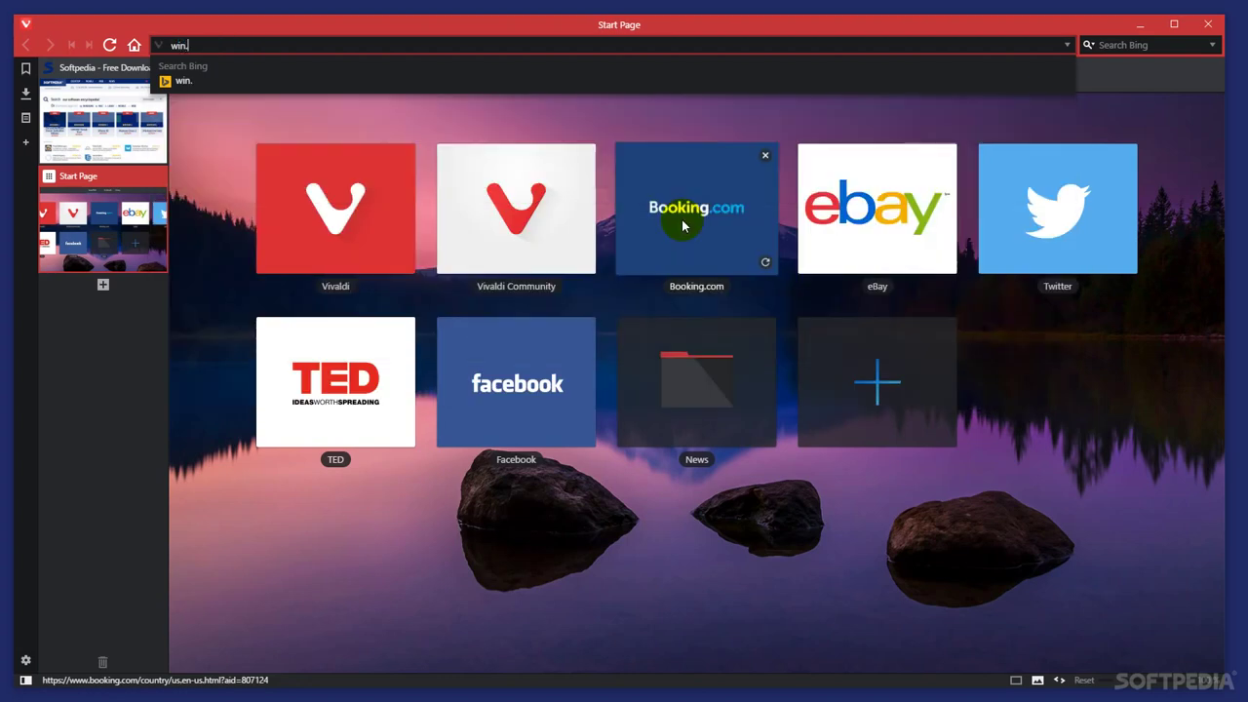
text(softpedia.com)
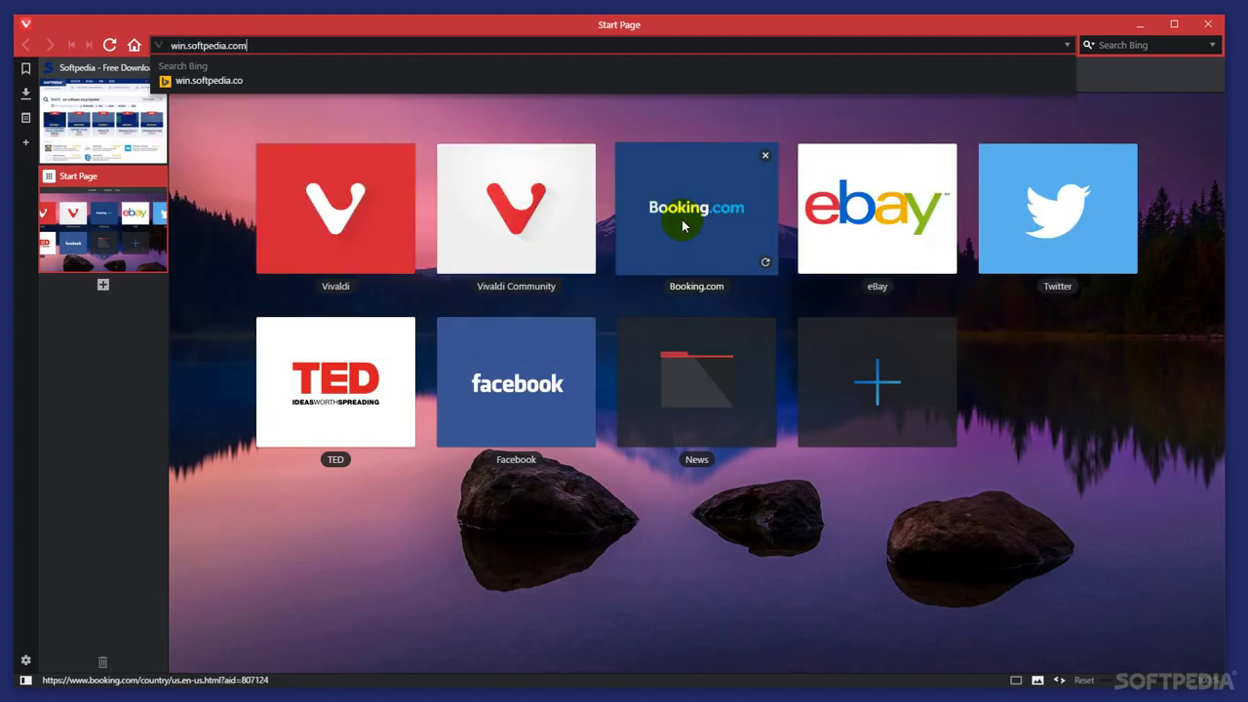
key(Return)
Open news.softpedia.com in another new tab
click(103, 284)
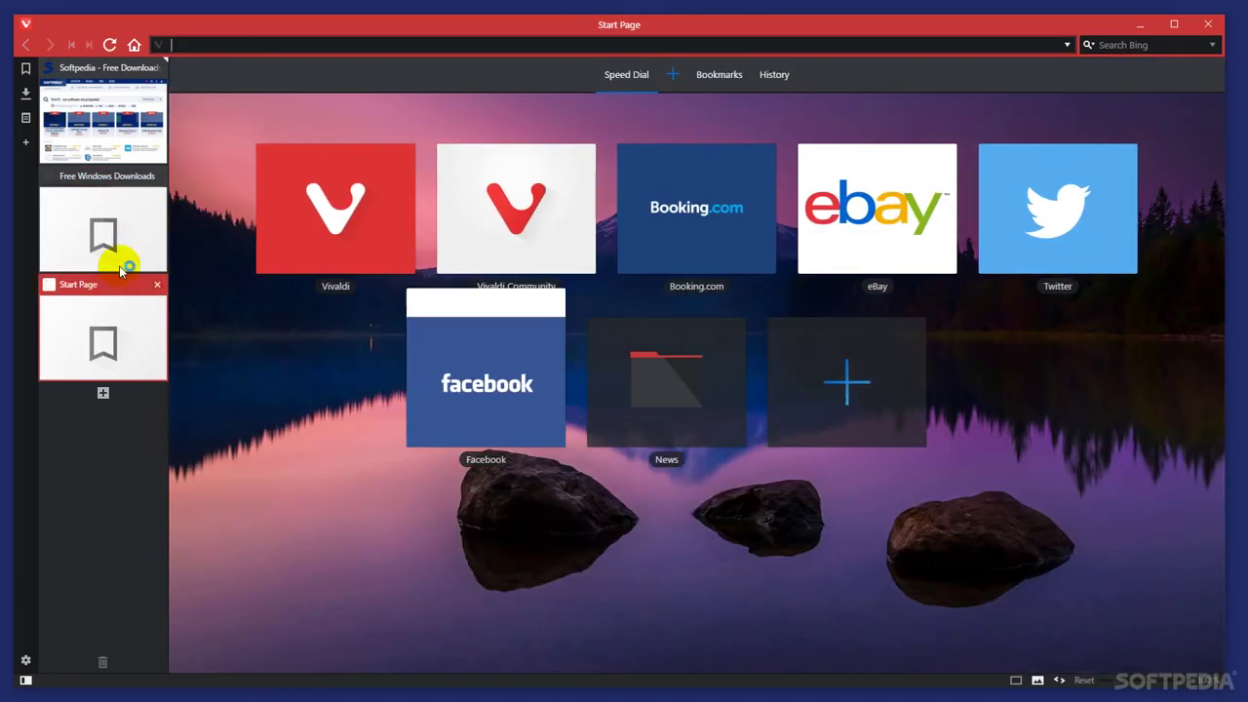
text(news.)
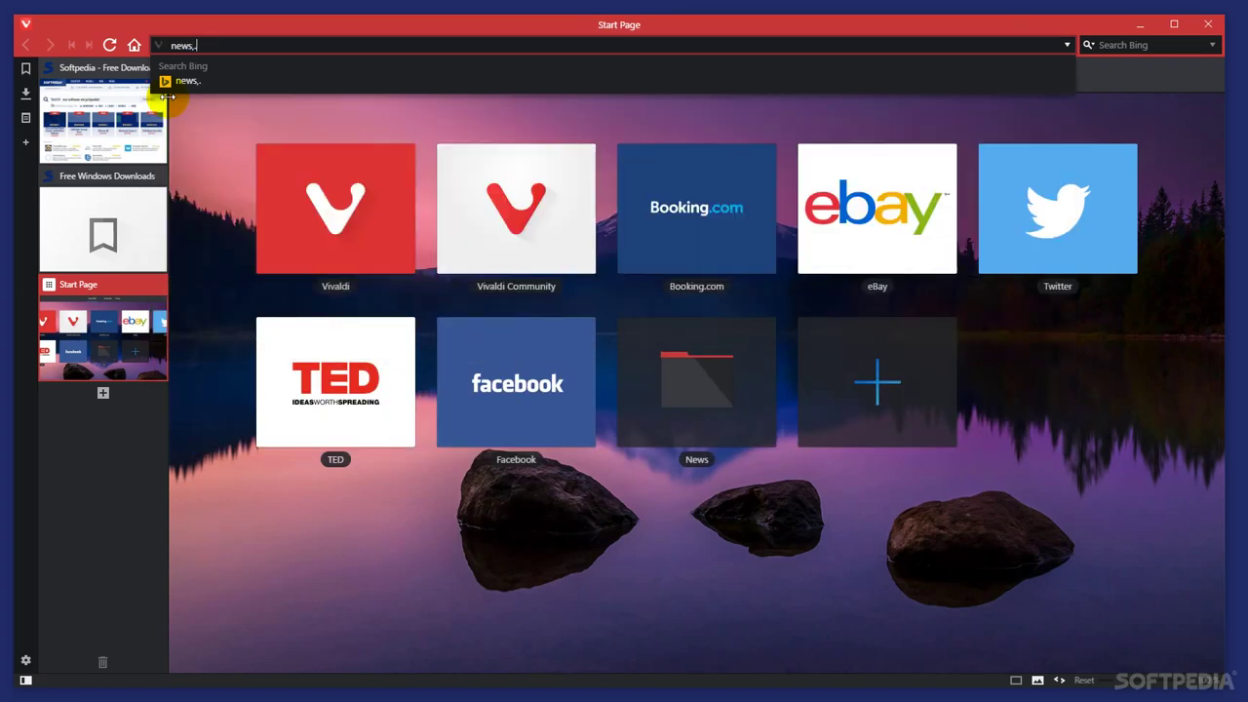
text(softpedi)
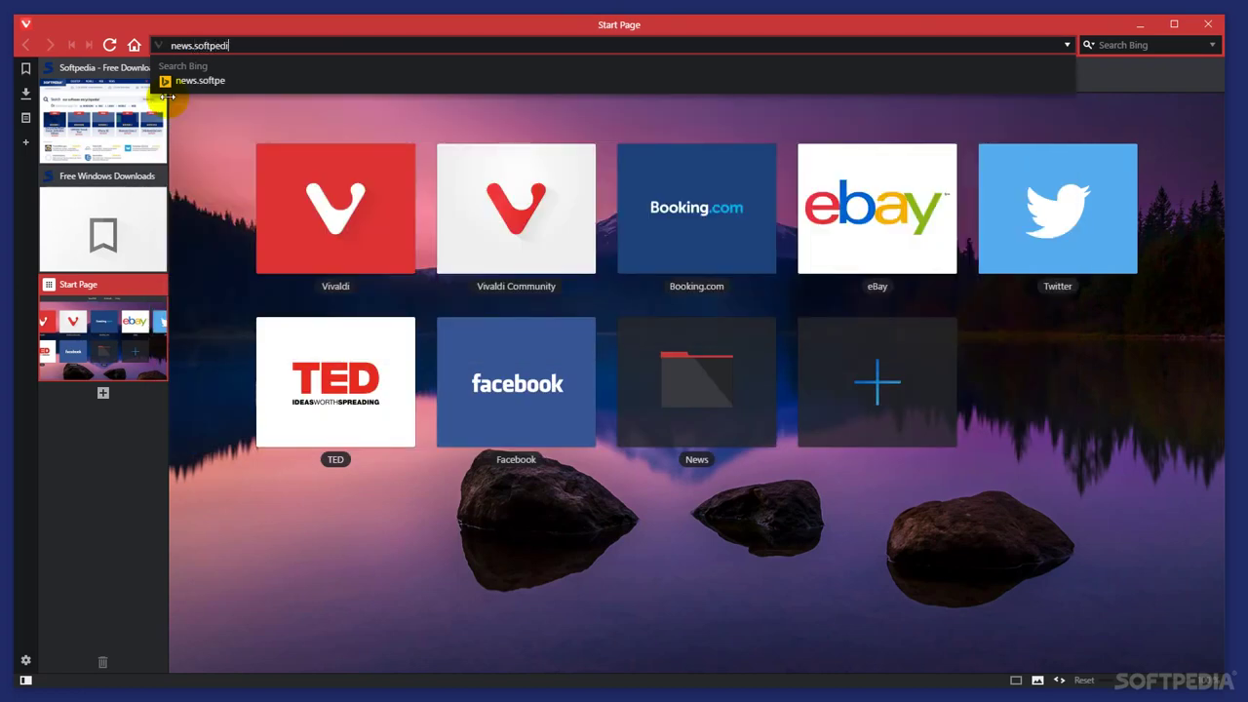
text(a.com)
key(Return)
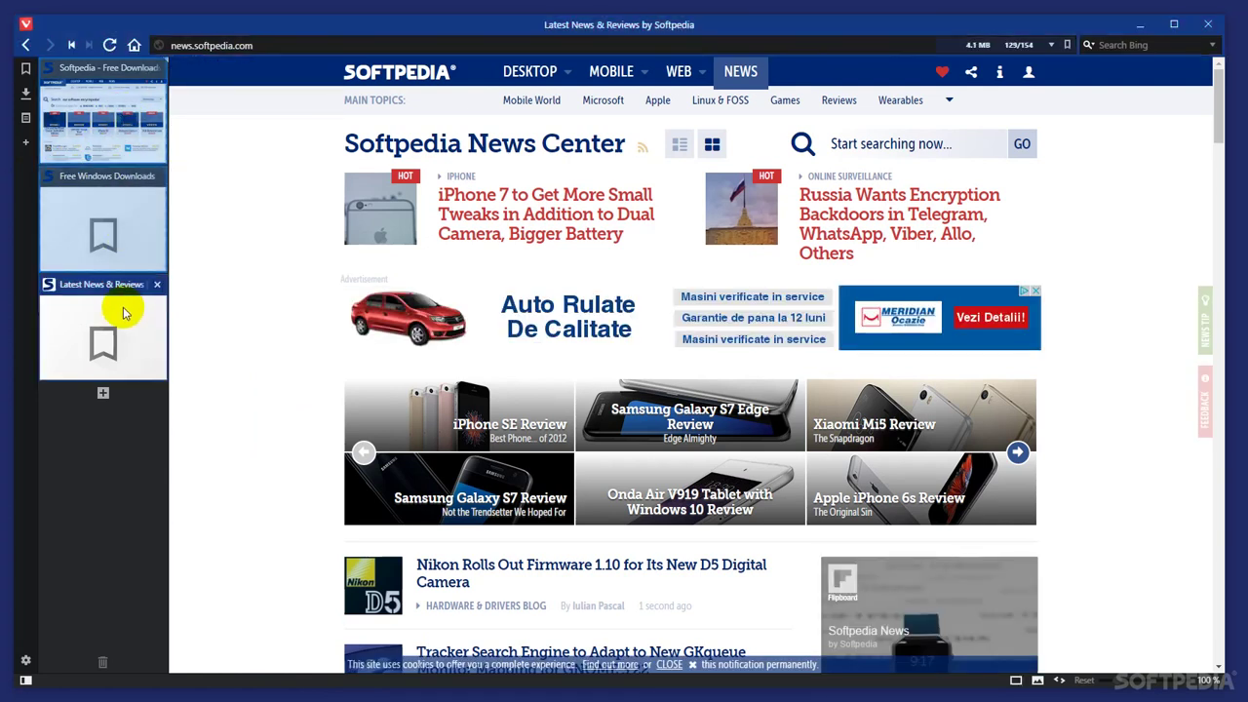
Group the Softpedia home page and Free Windows Downloads tabs into a new tab stack
right_click(124, 206)
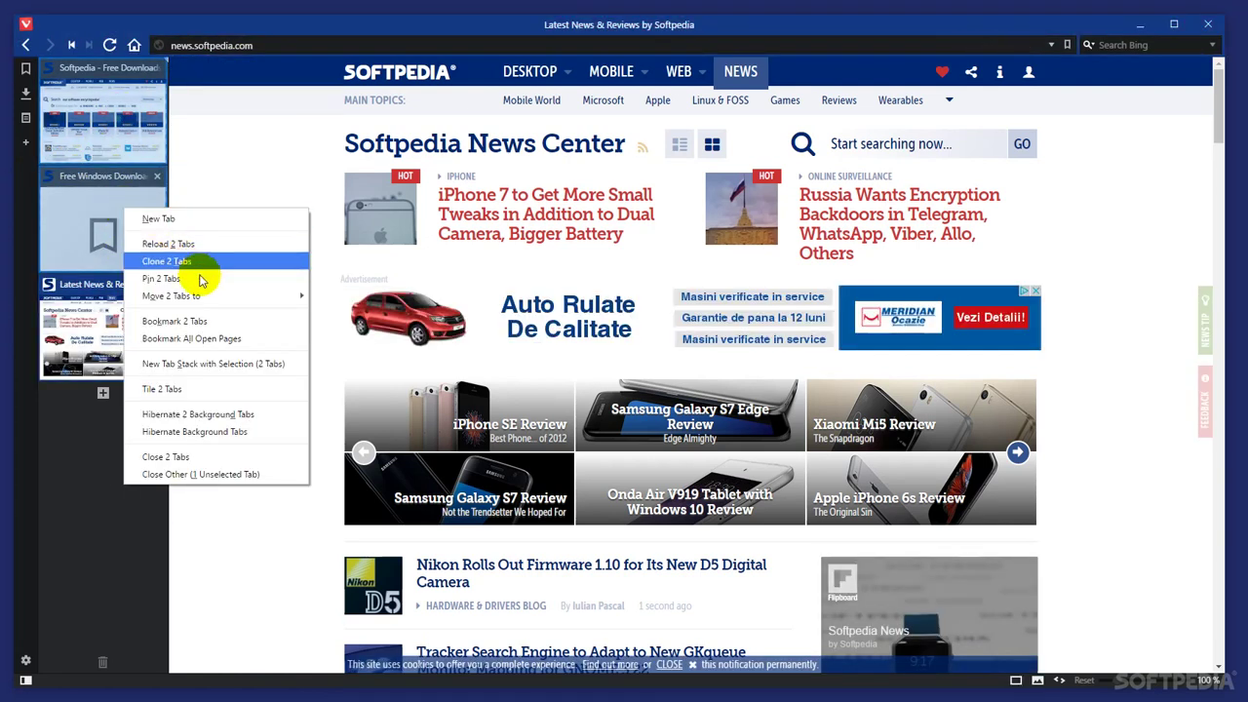
click(229, 369)
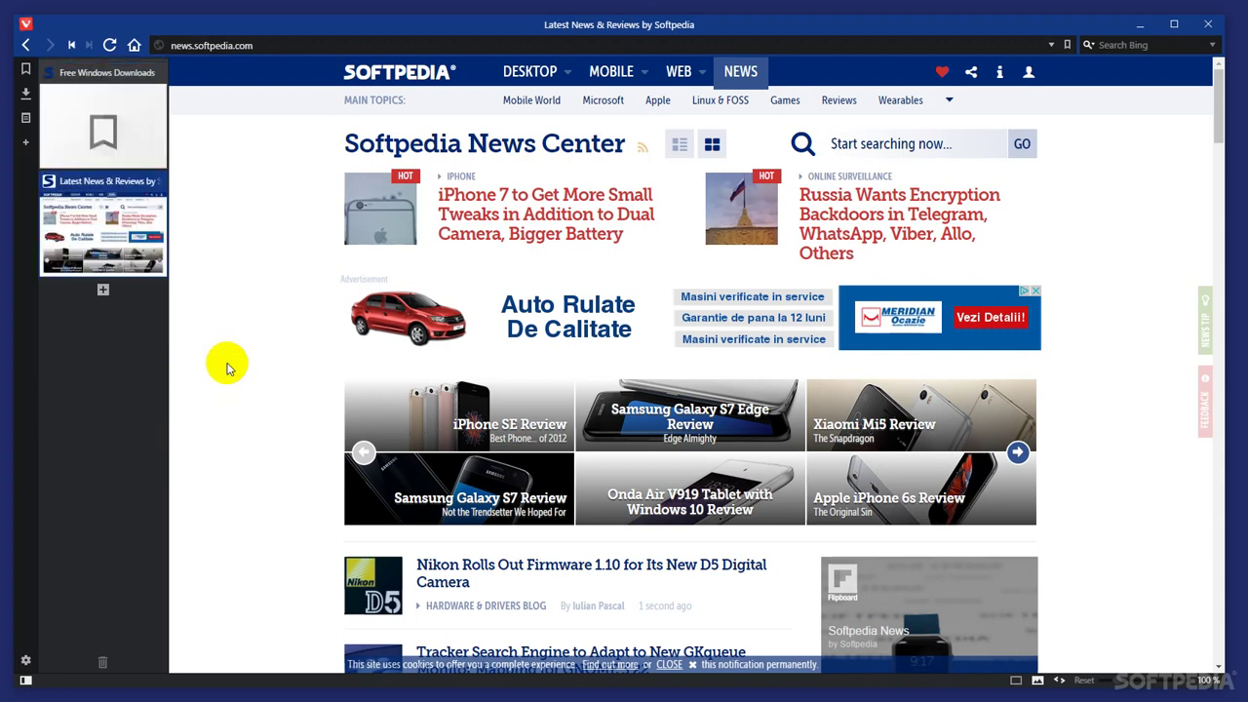
Hibernate the tab stack, and try switching to it and back to the Latest News & Reviews tab
click(109, 124)
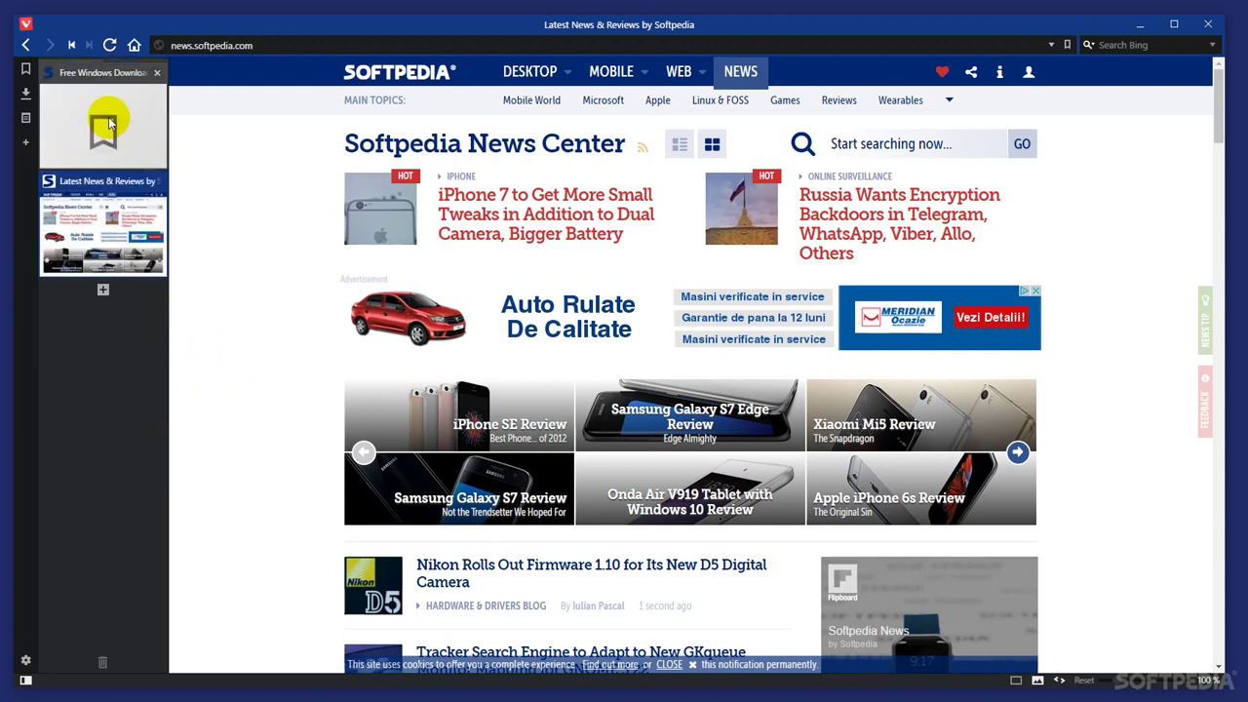
right_click(109, 122)
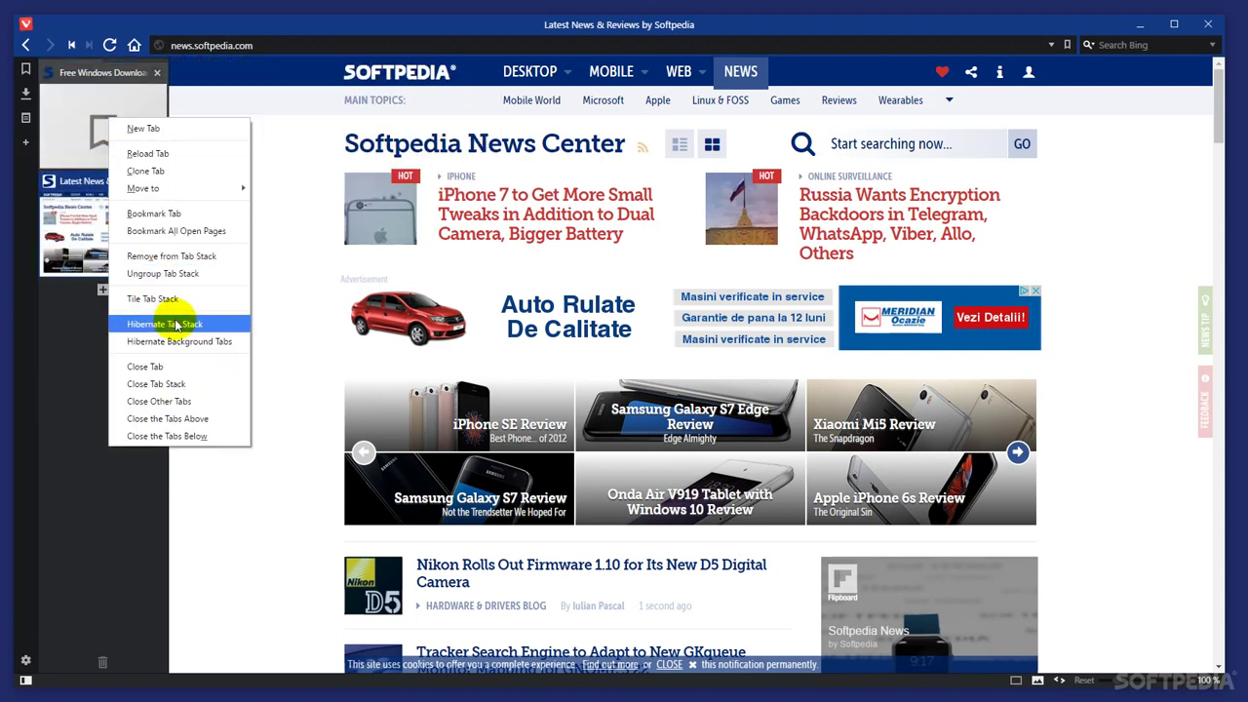
click(177, 324)
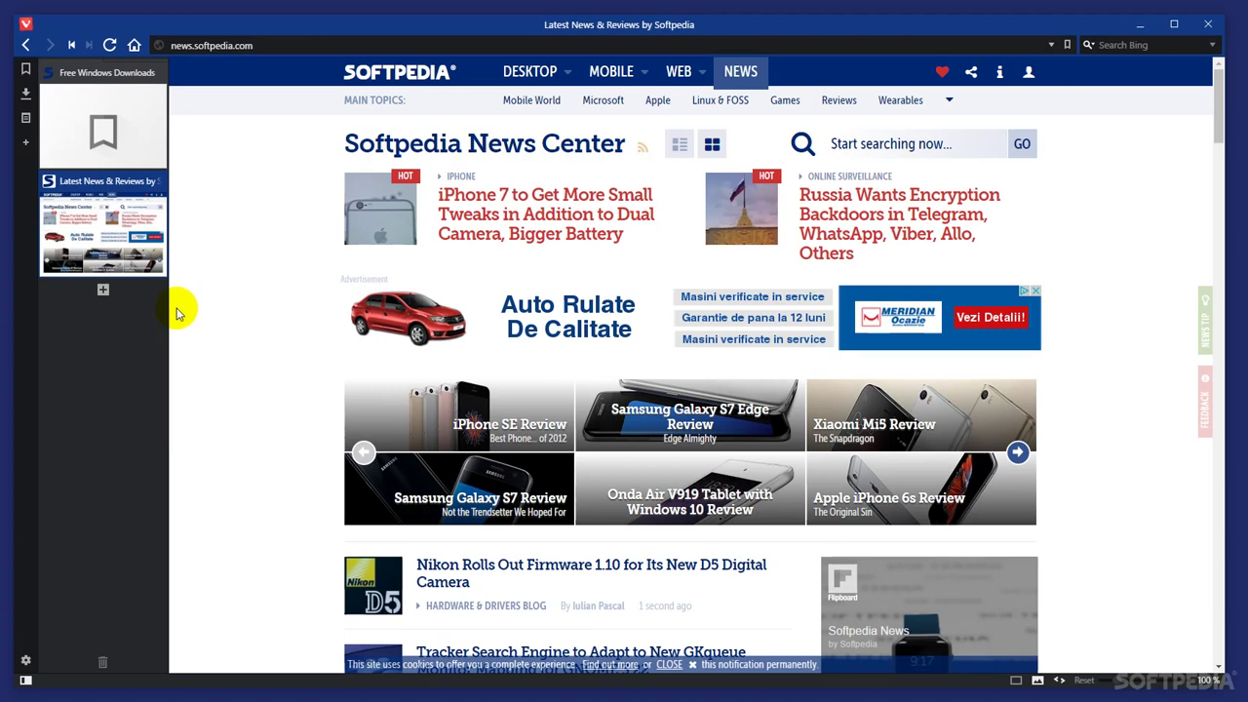
click(68, 137)
click(125, 236)
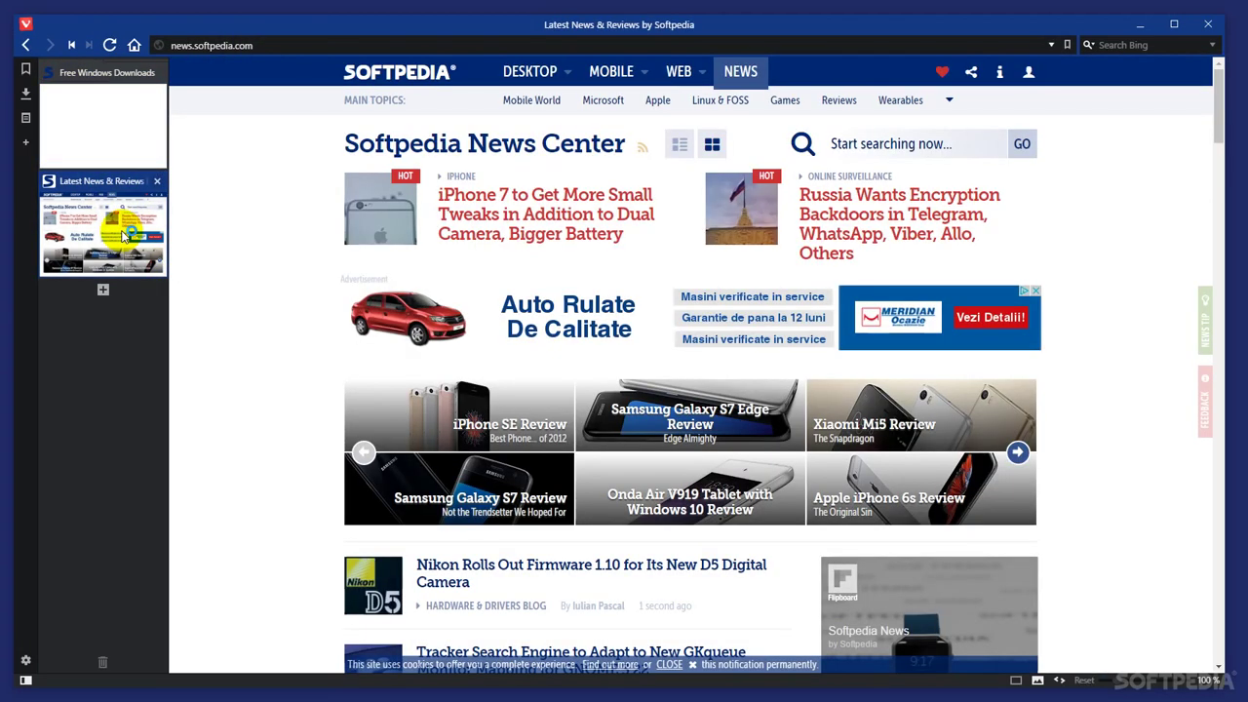
Look at the Bookmarks panel and the Downloads panel
click(26, 70)
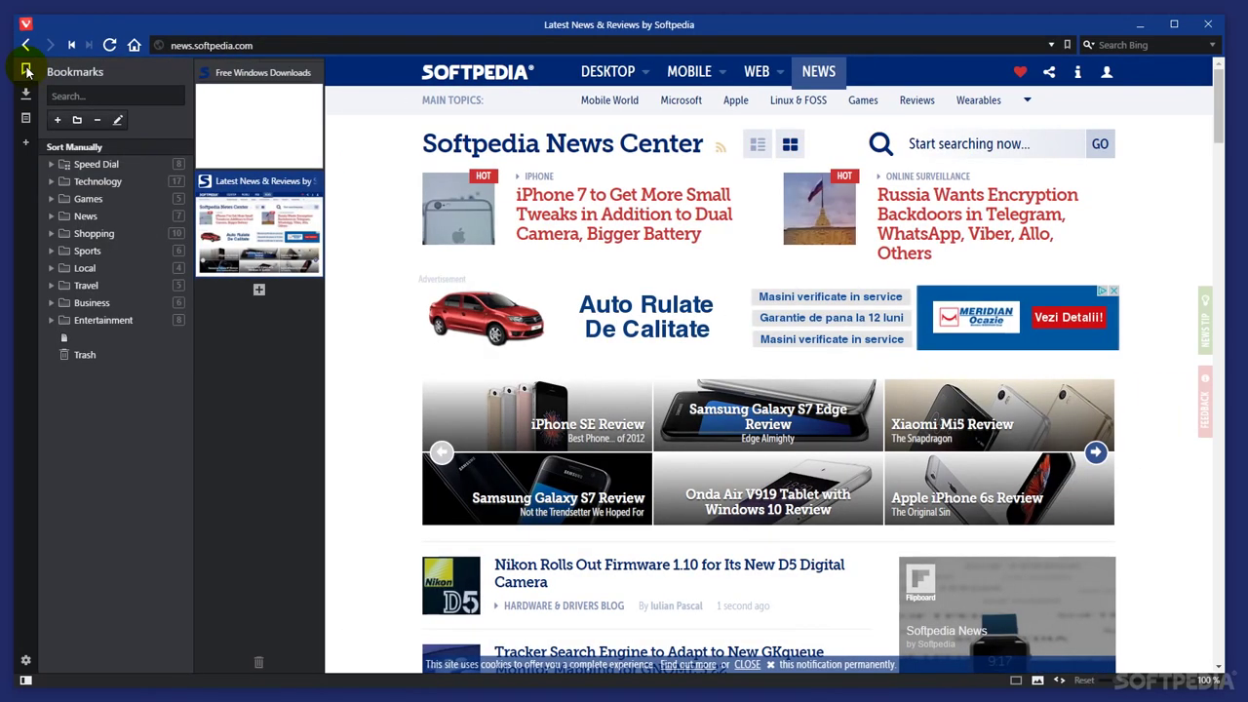
click(27, 94)
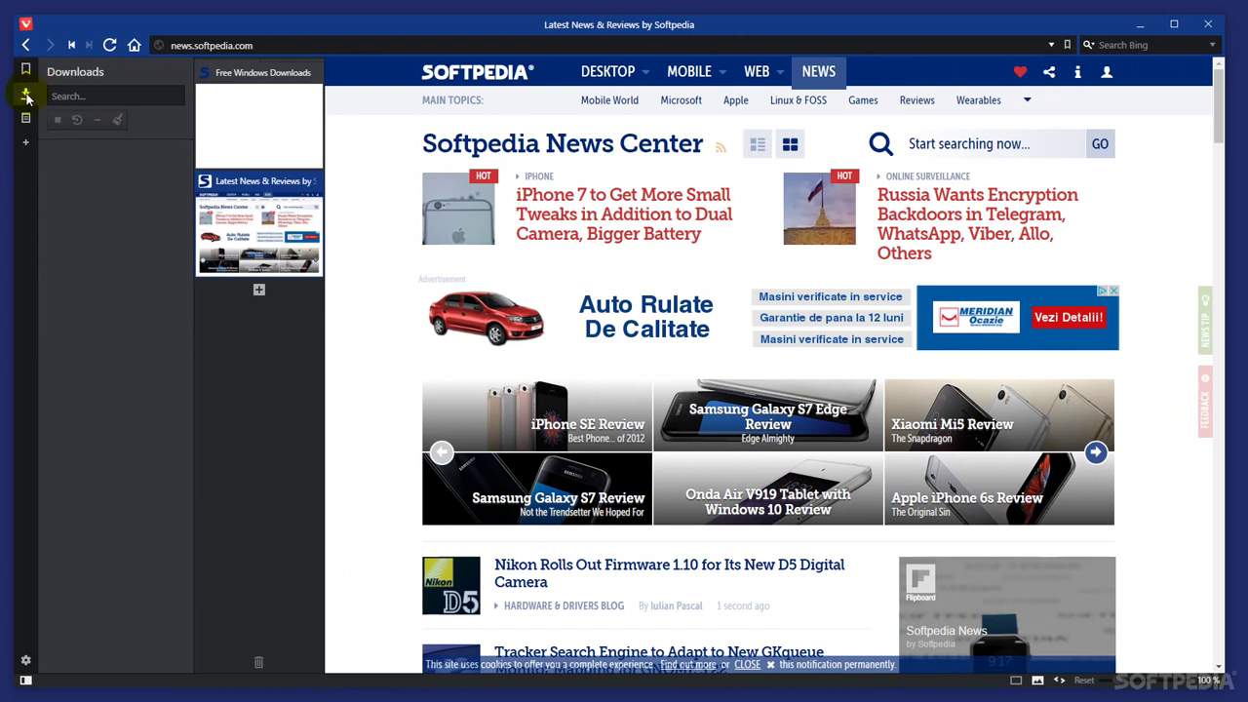
click(26, 118)
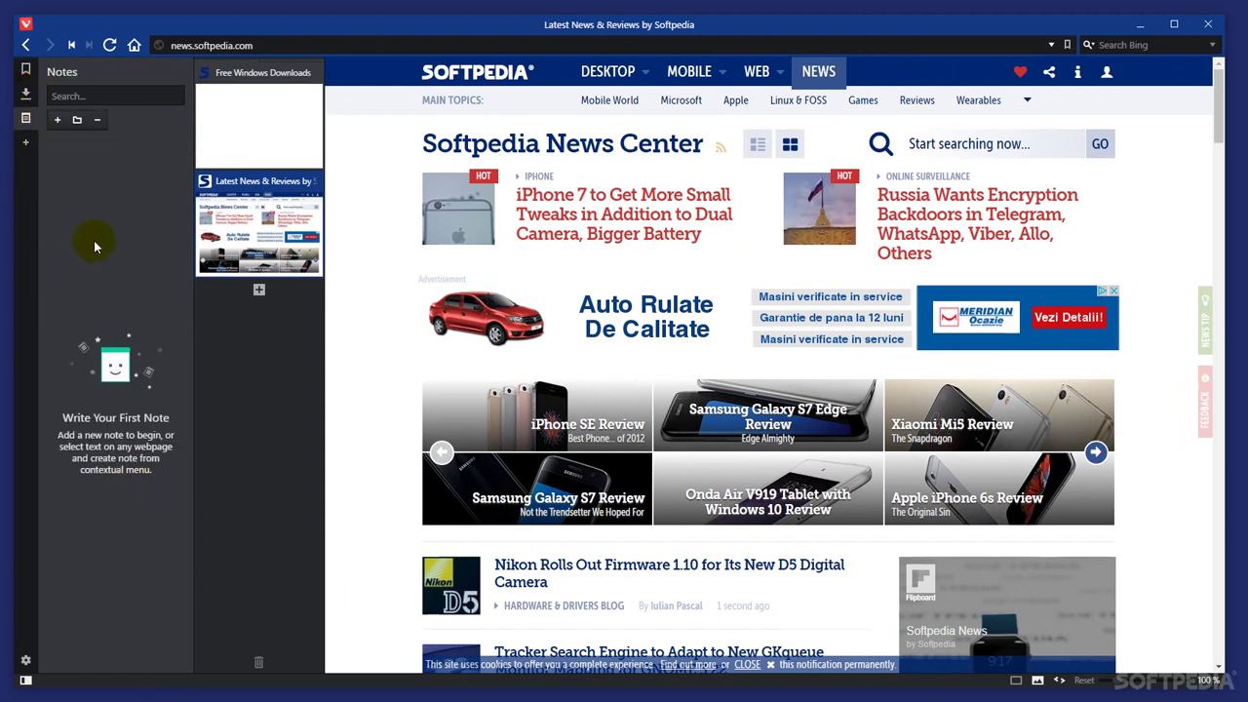
click(57, 119)
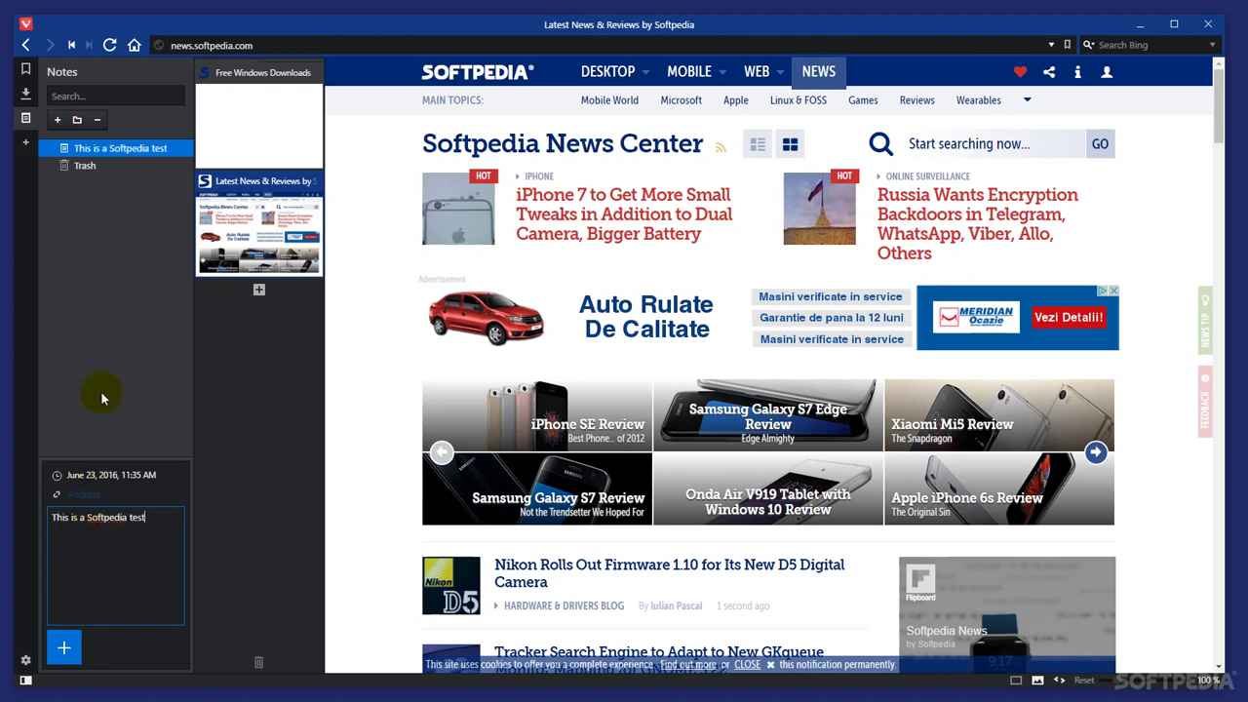
click(109, 493)
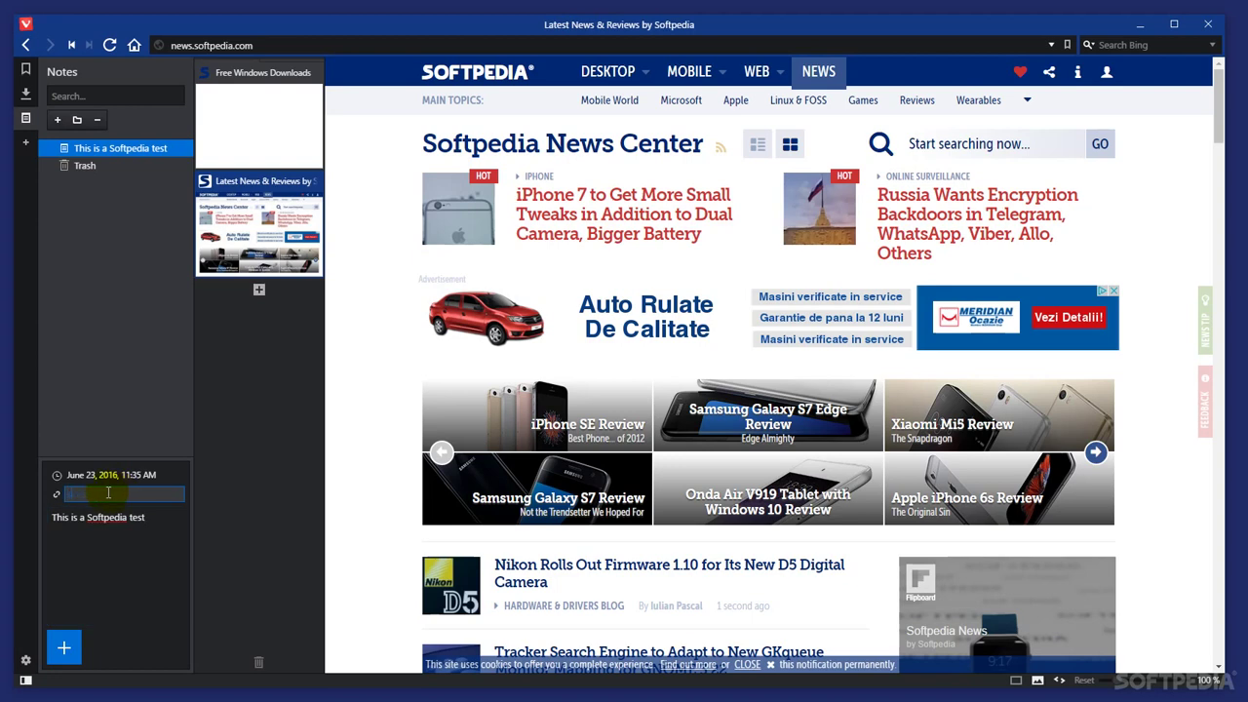
text(www.softpedia.com)
key(Return)
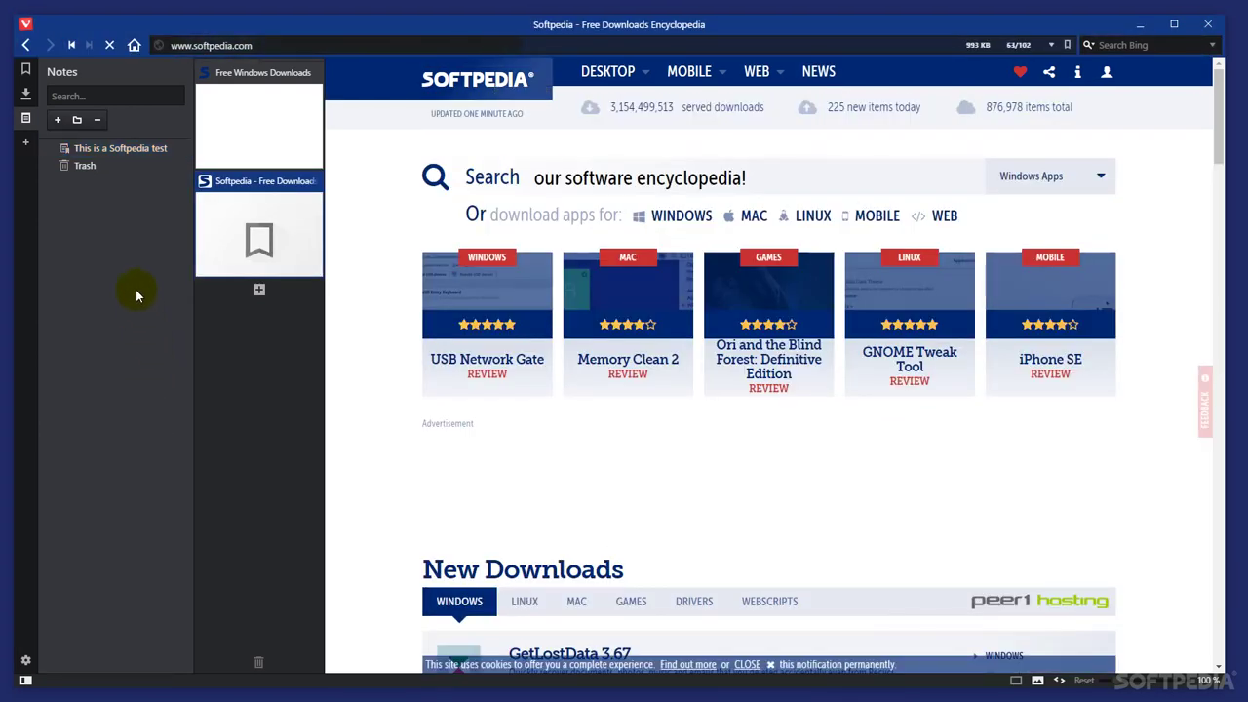
click(26, 141)
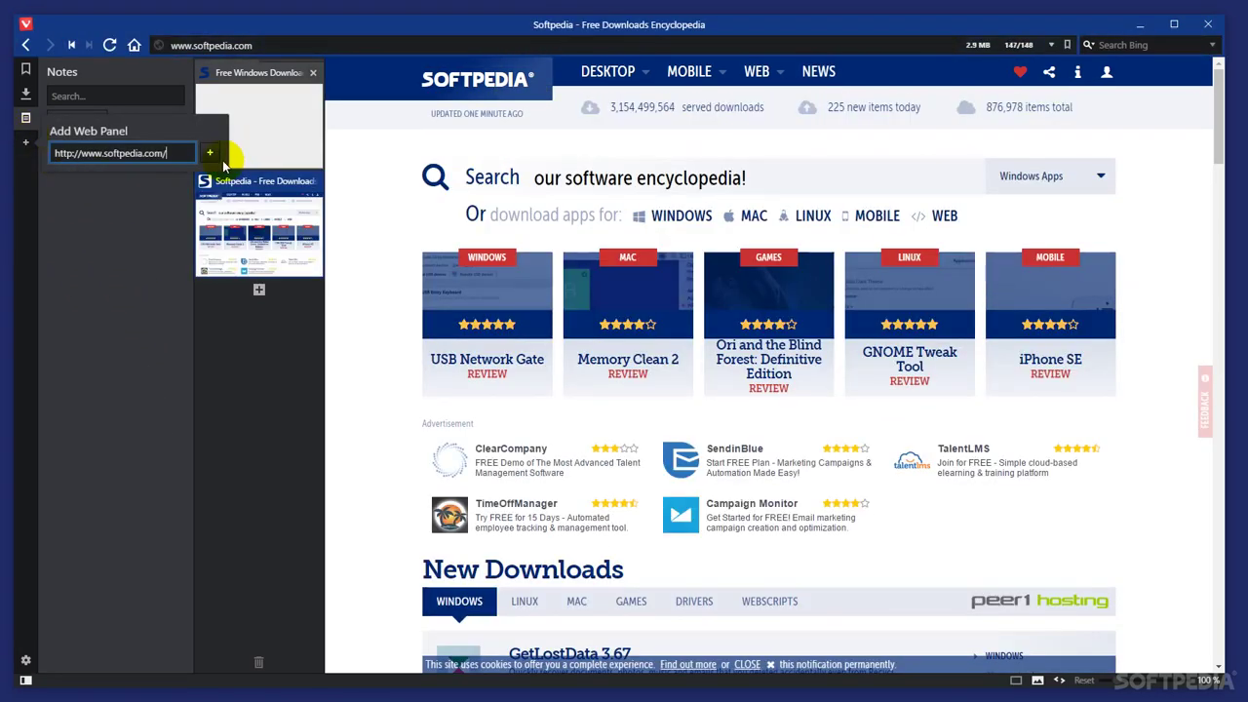
click(209, 153)
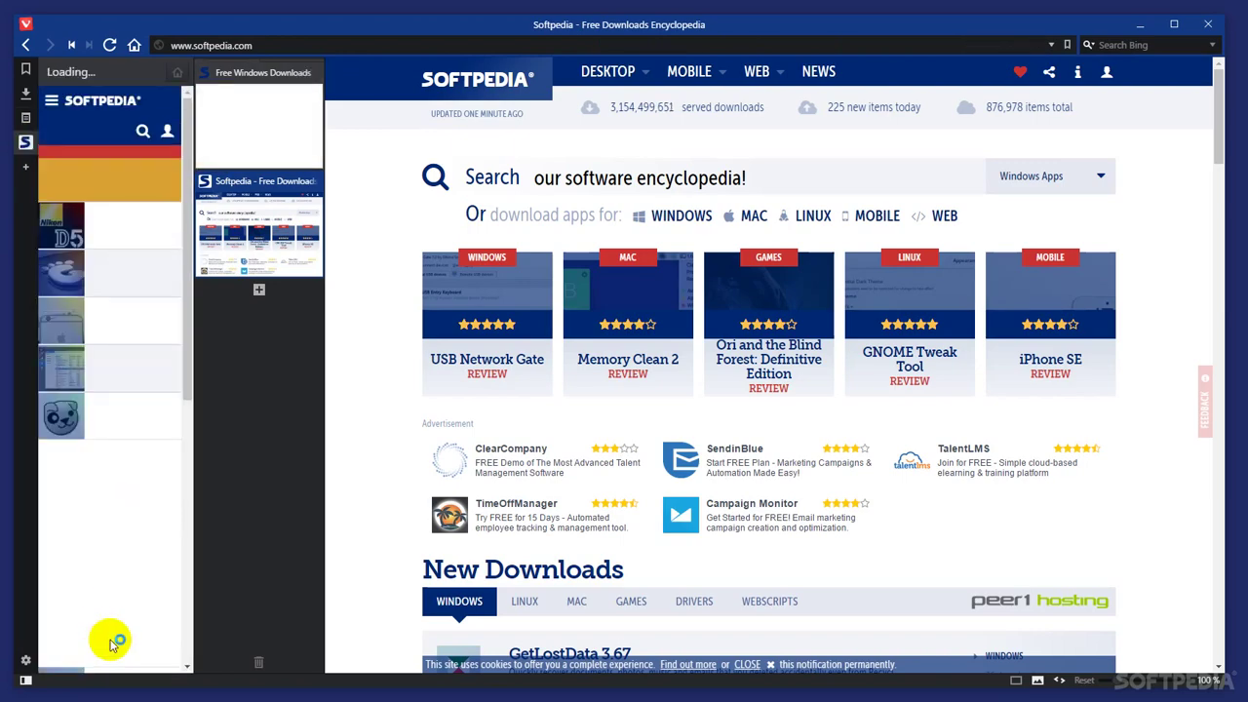
drag(201, 340, 428, 316)
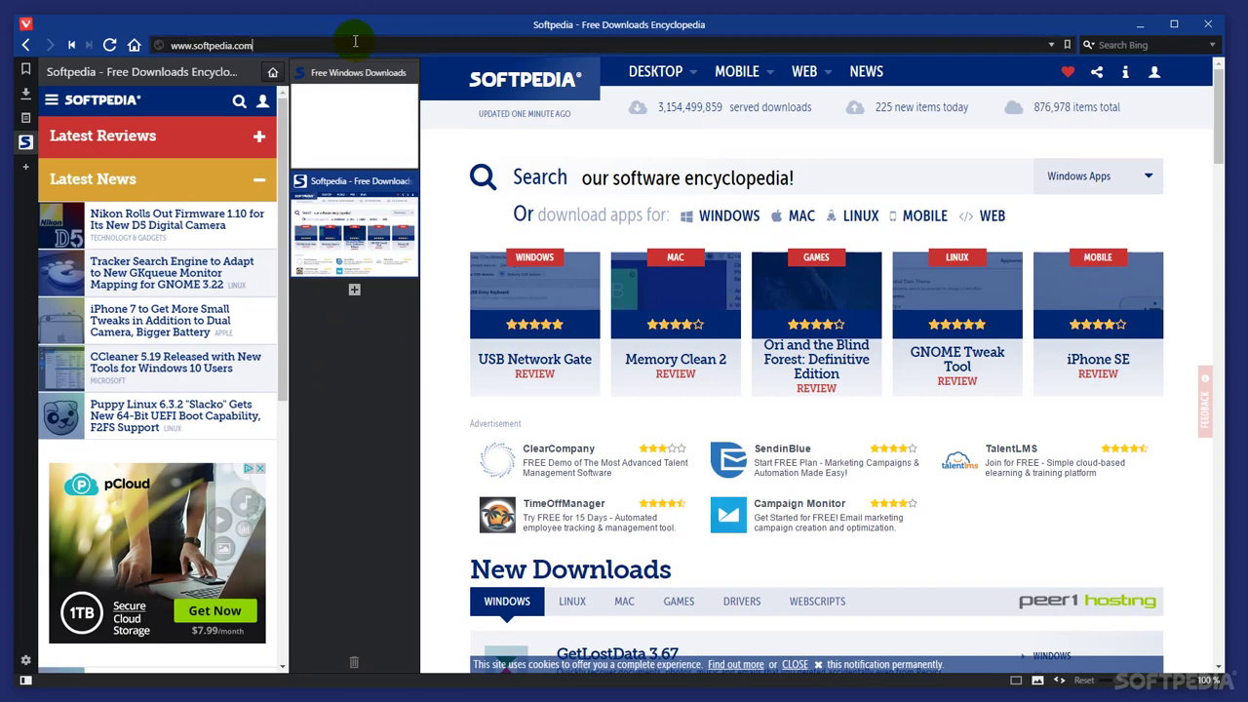
Load about:blank in the current tab and browse through the Softpedia web panel
click(355, 41)
text(about:blank)
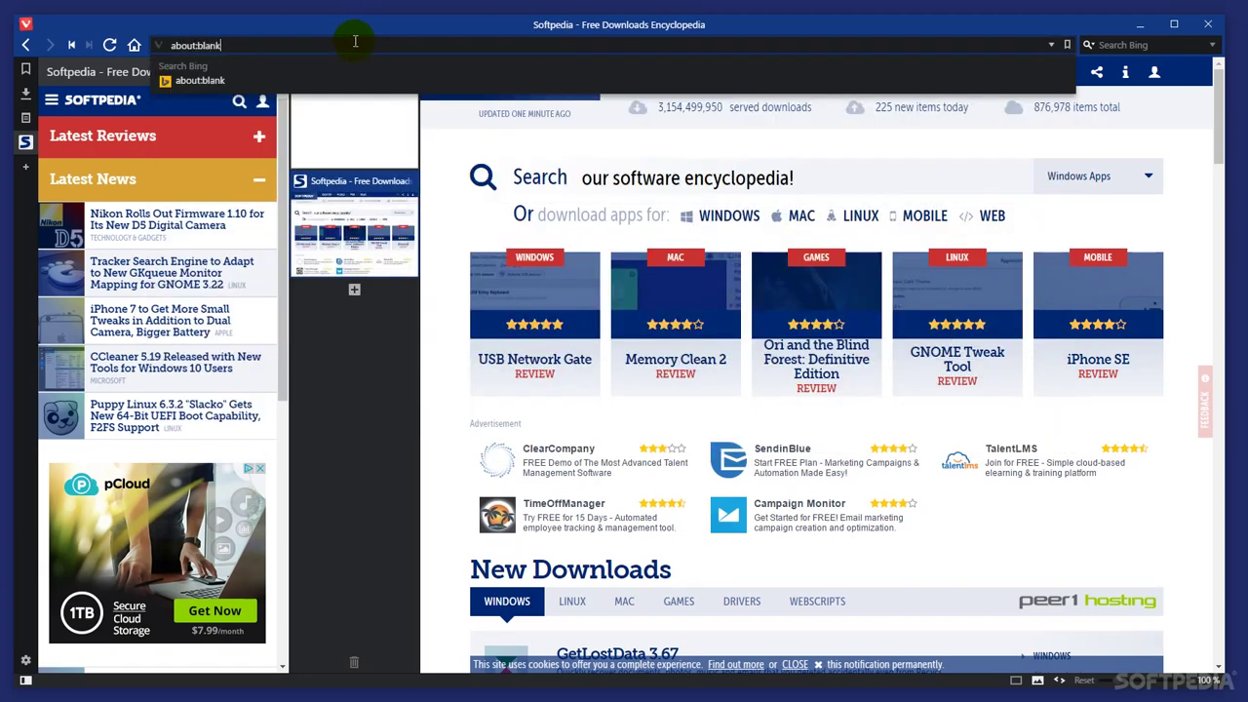
key(Return)
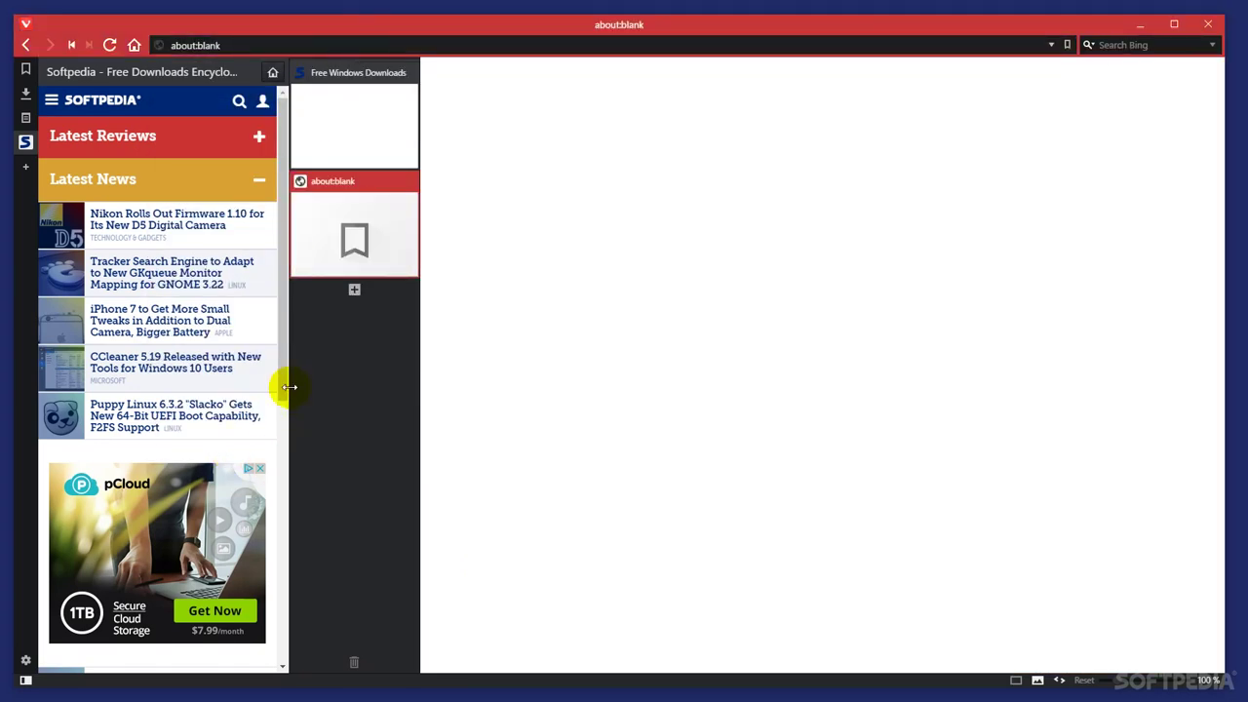
scroll(259, 385, down, 4)
scroll(259, 390, up, 4)
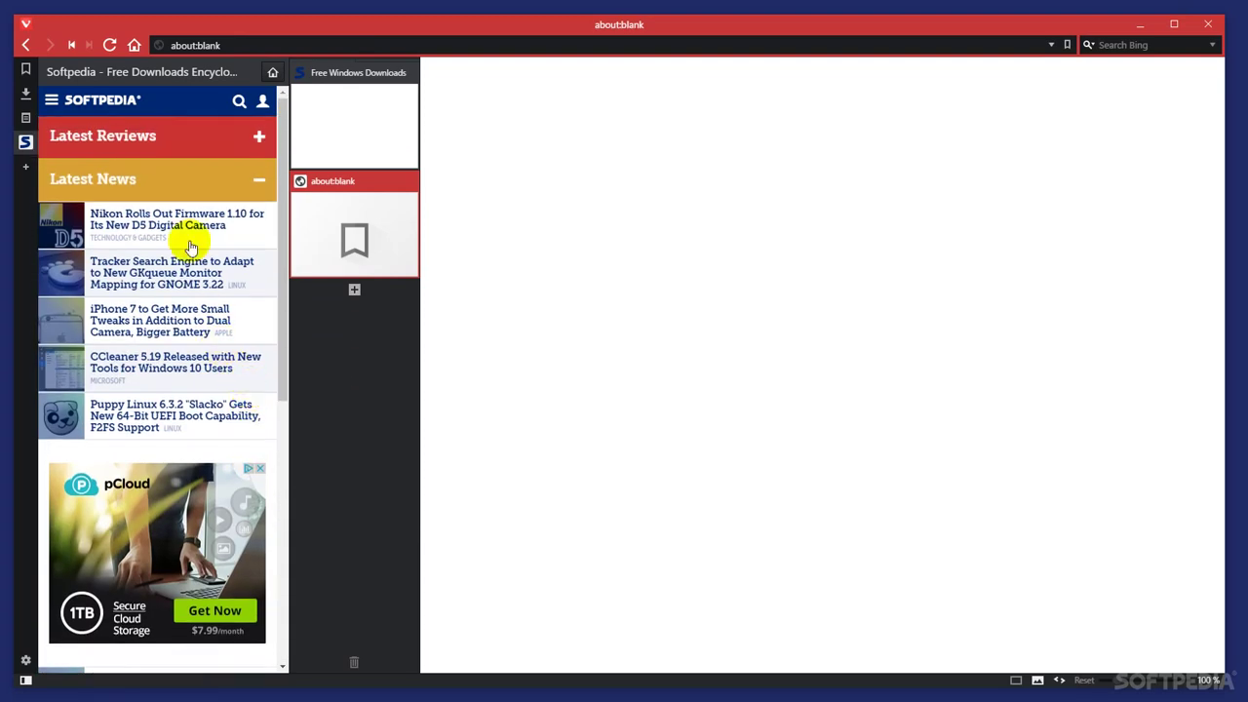
Open the browser's Task Manager, widen its window and review the listed processes
click(27, 24)
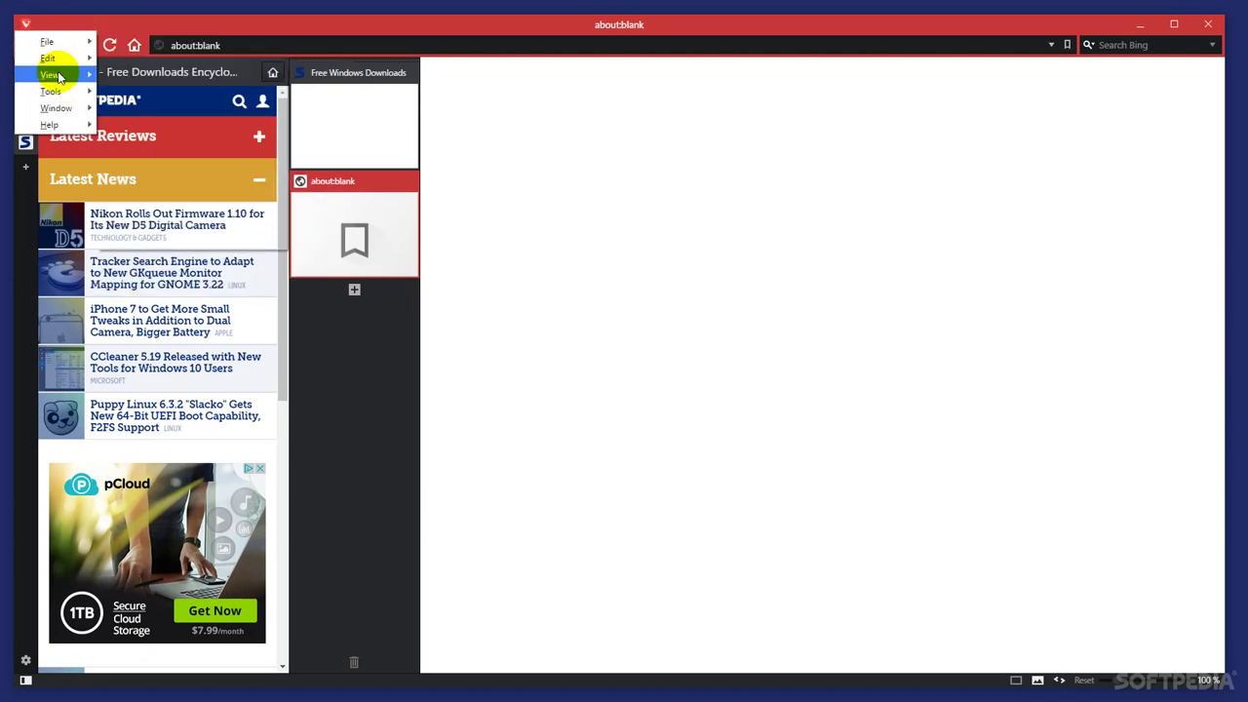
mouse_move(55, 92)
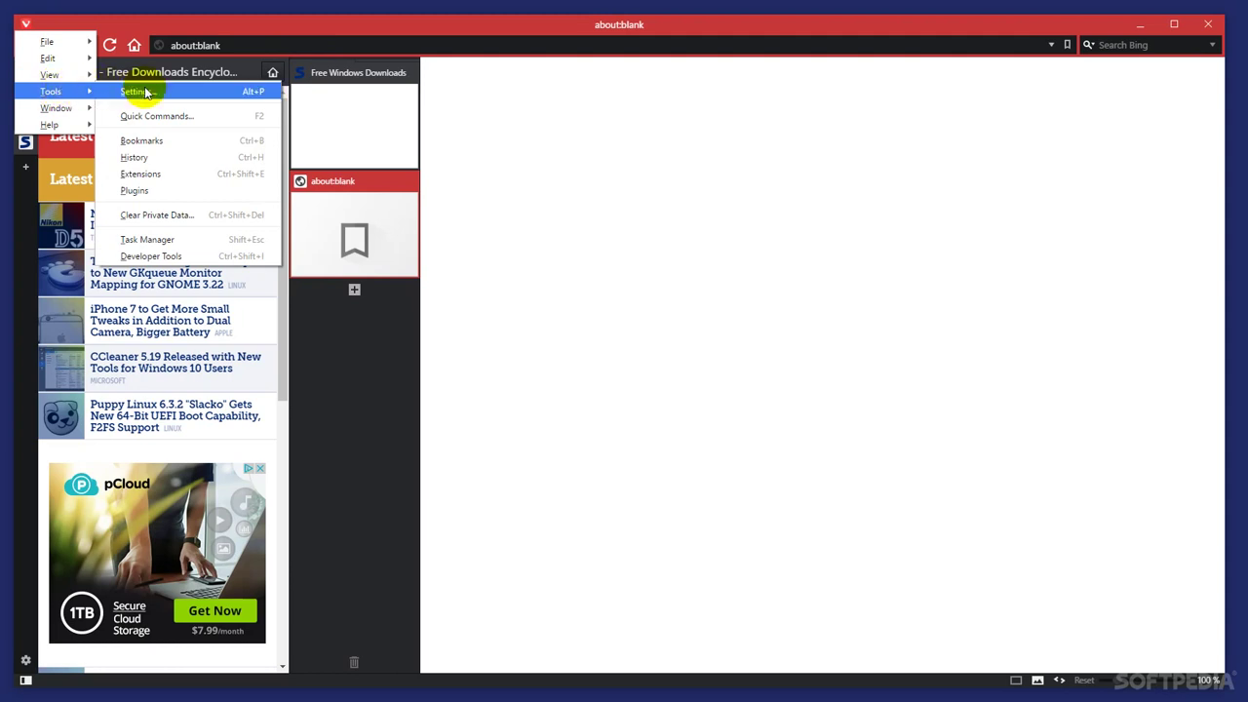
click(208, 239)
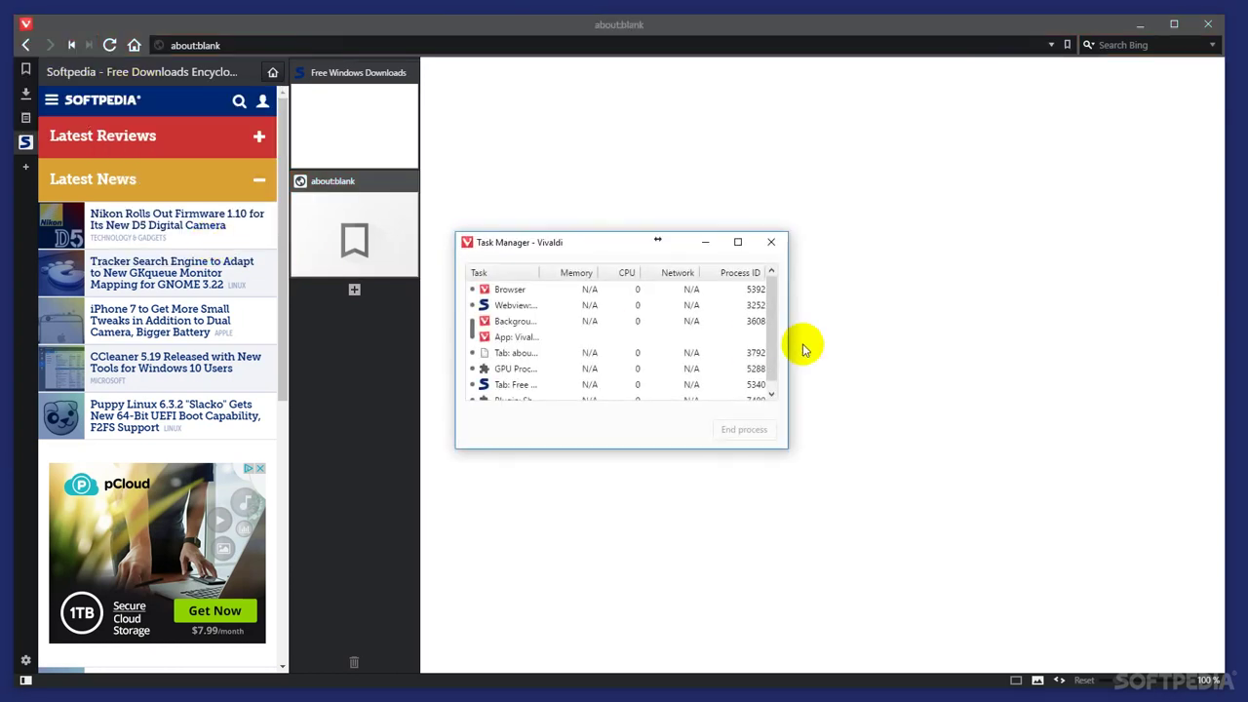
drag(788, 349, 1016, 348)
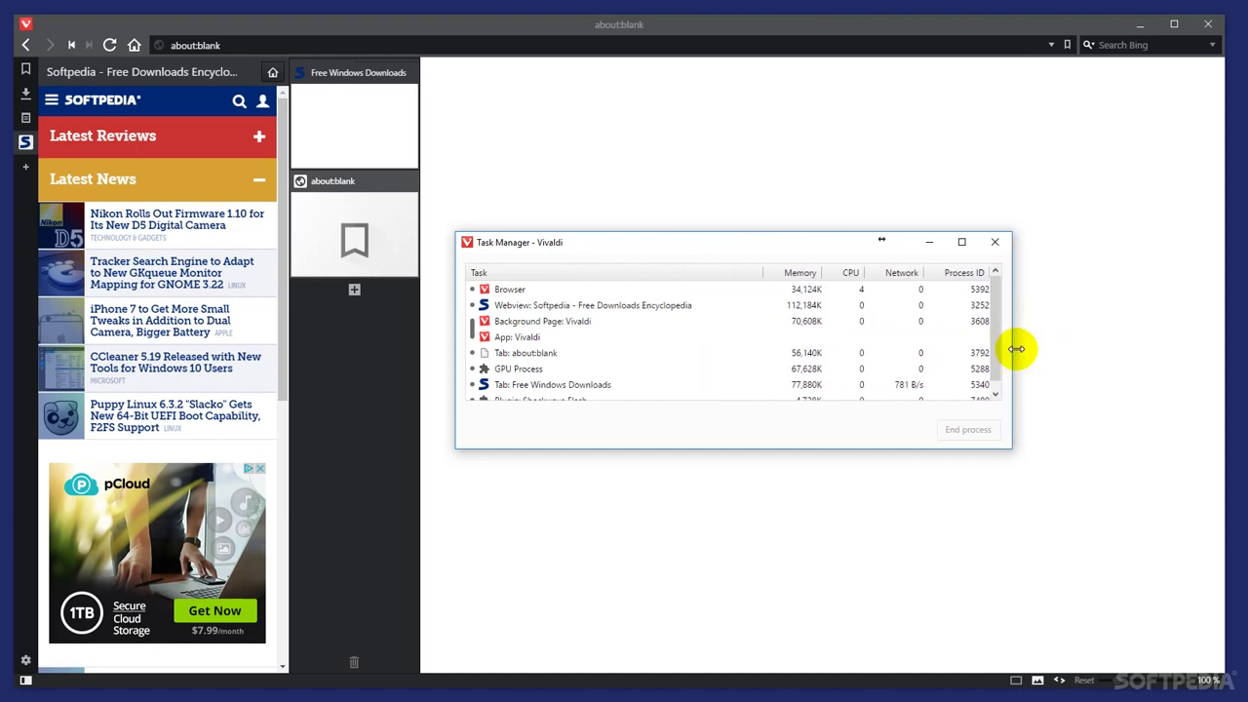
scroll(911, 322, down, 2)
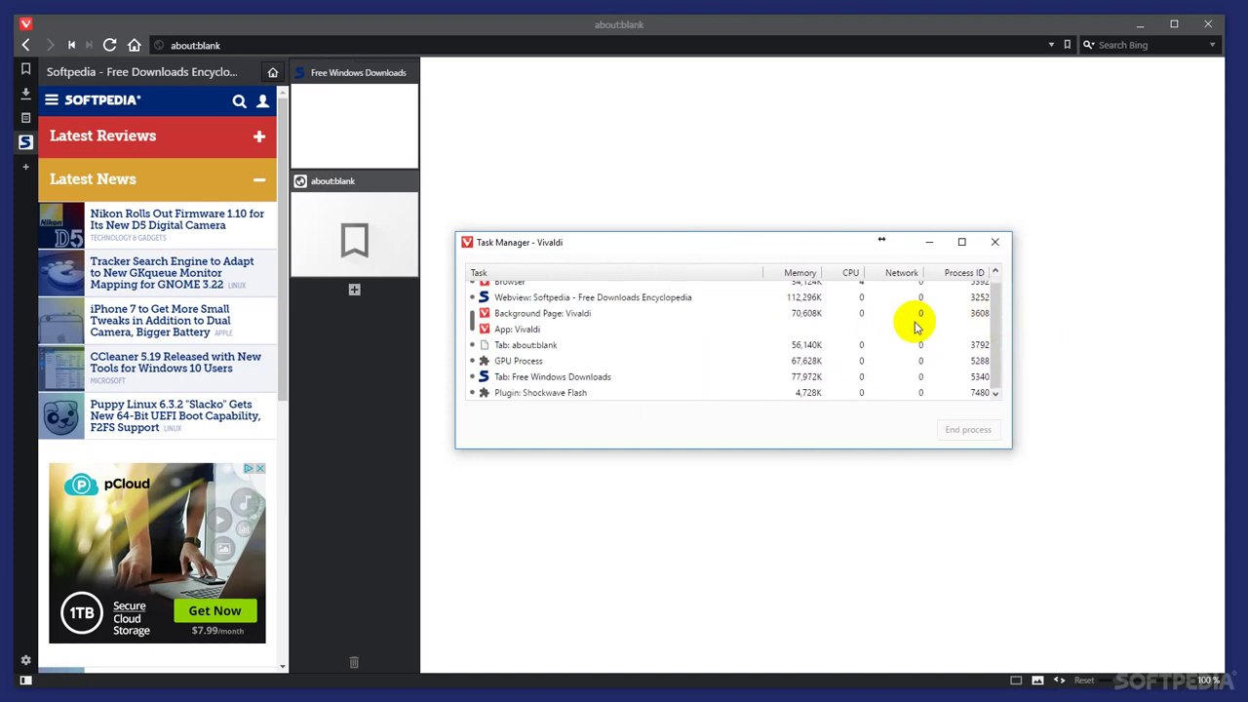
End the Shockwave Flash plugin process and close the Task Manager
click(586, 398)
click(967, 428)
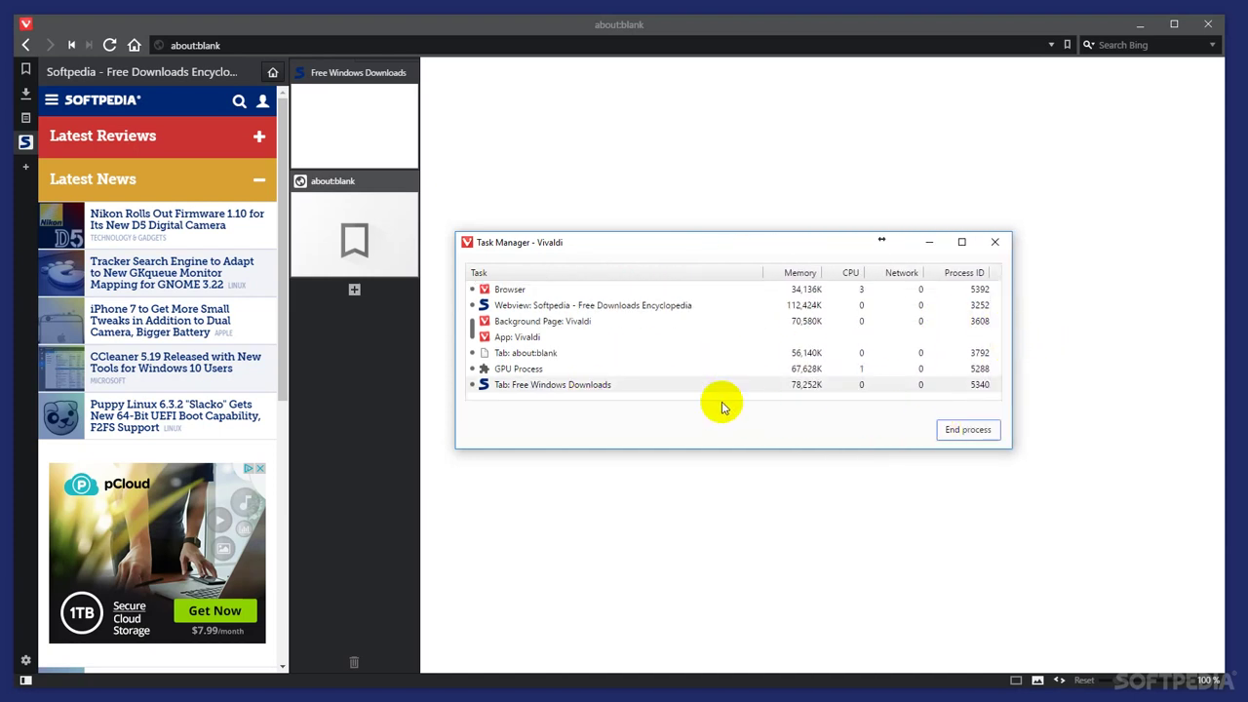
click(665, 385)
click(995, 241)
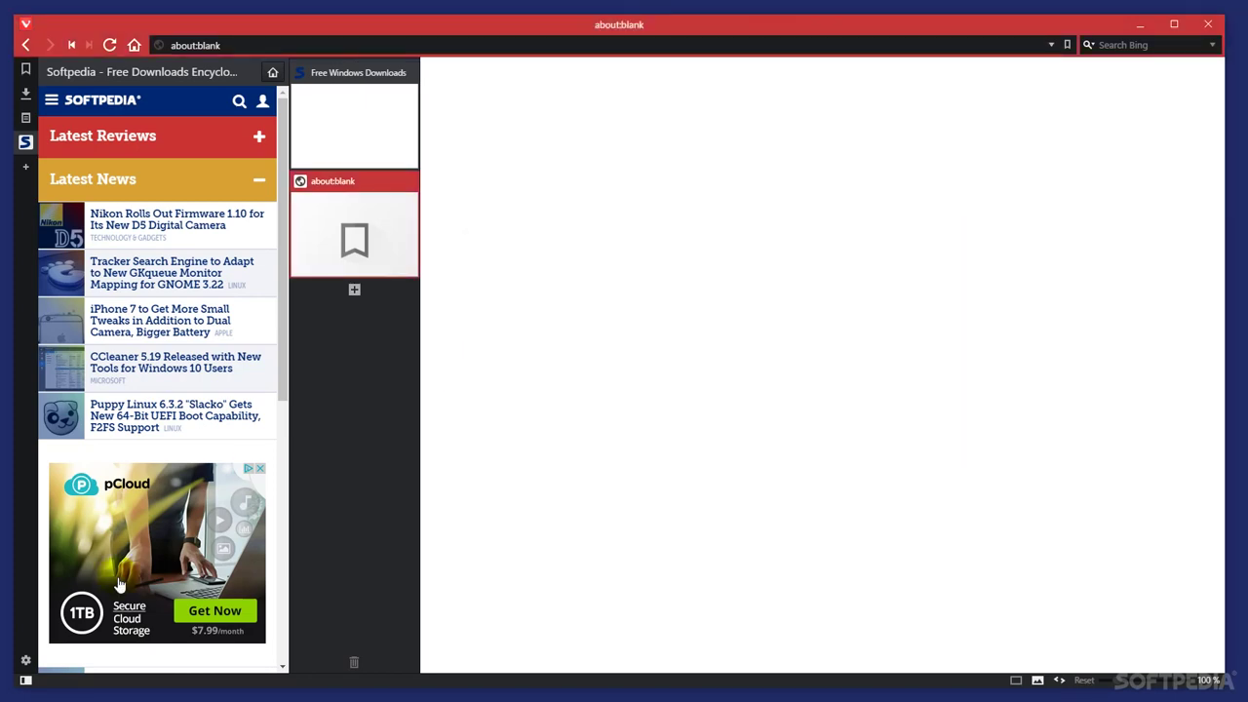
Hide the side panel and show it again
click(25, 680)
click(25, 679)
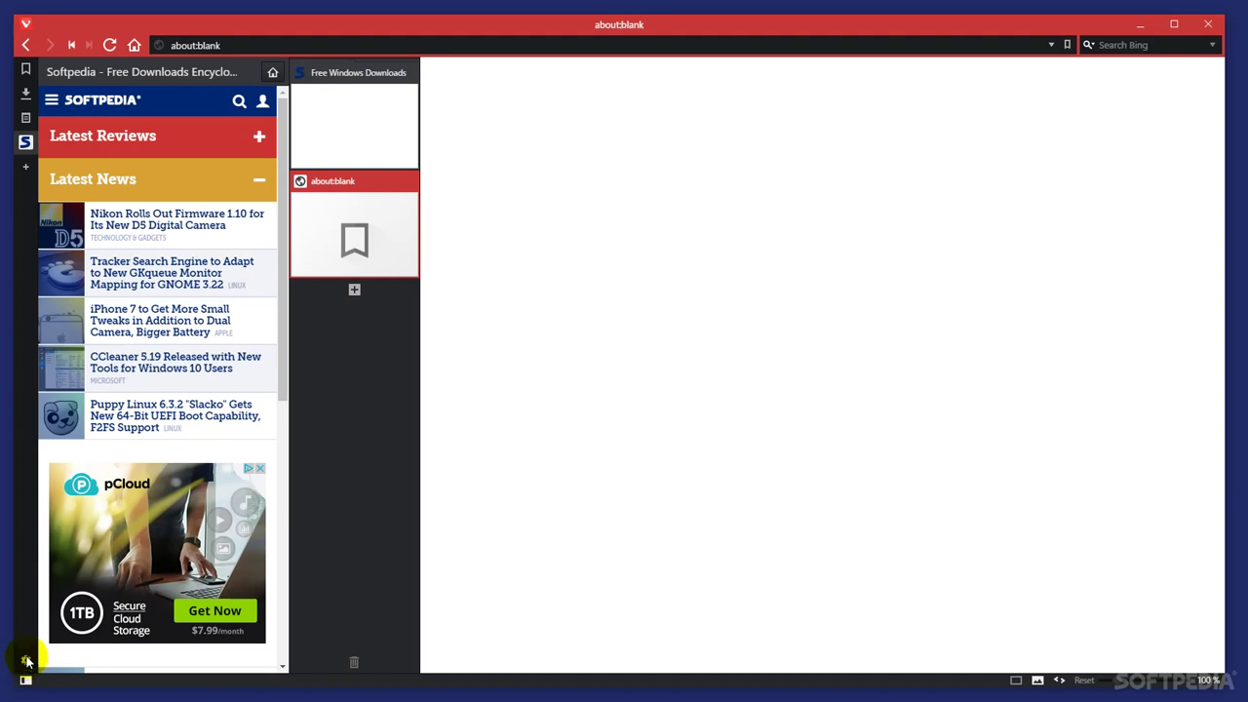
click(26, 661)
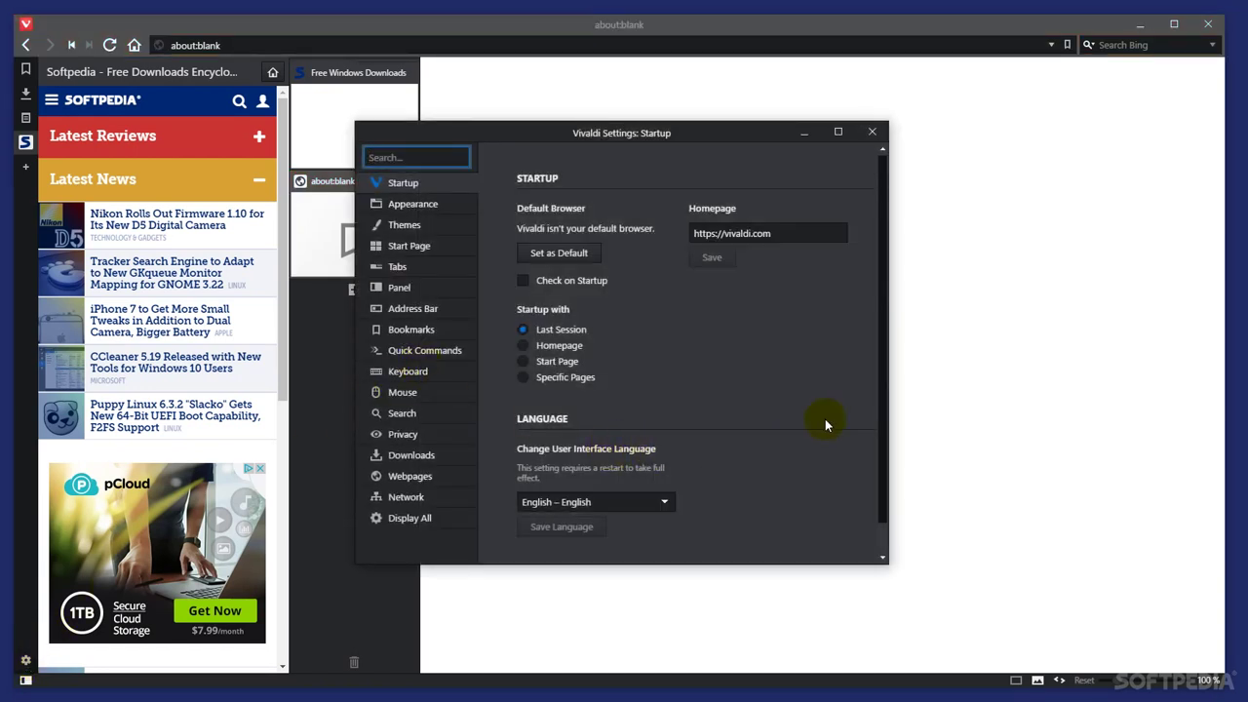
click(560, 376)
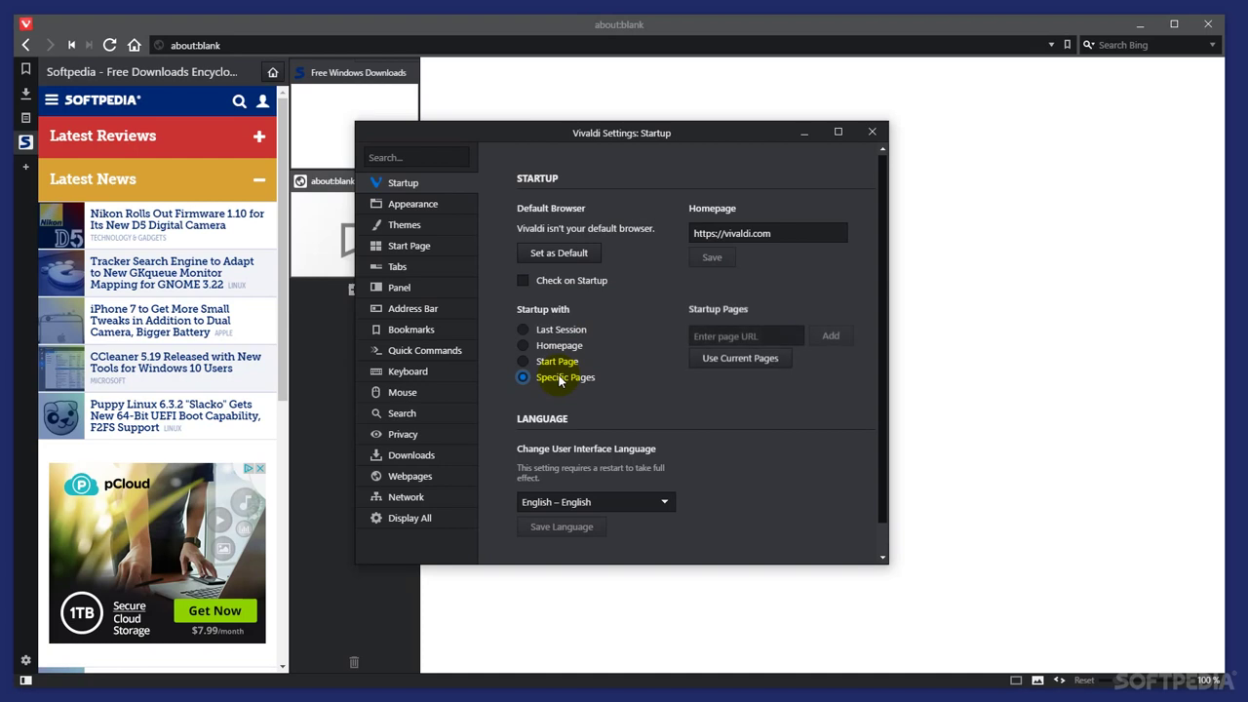
click(775, 336)
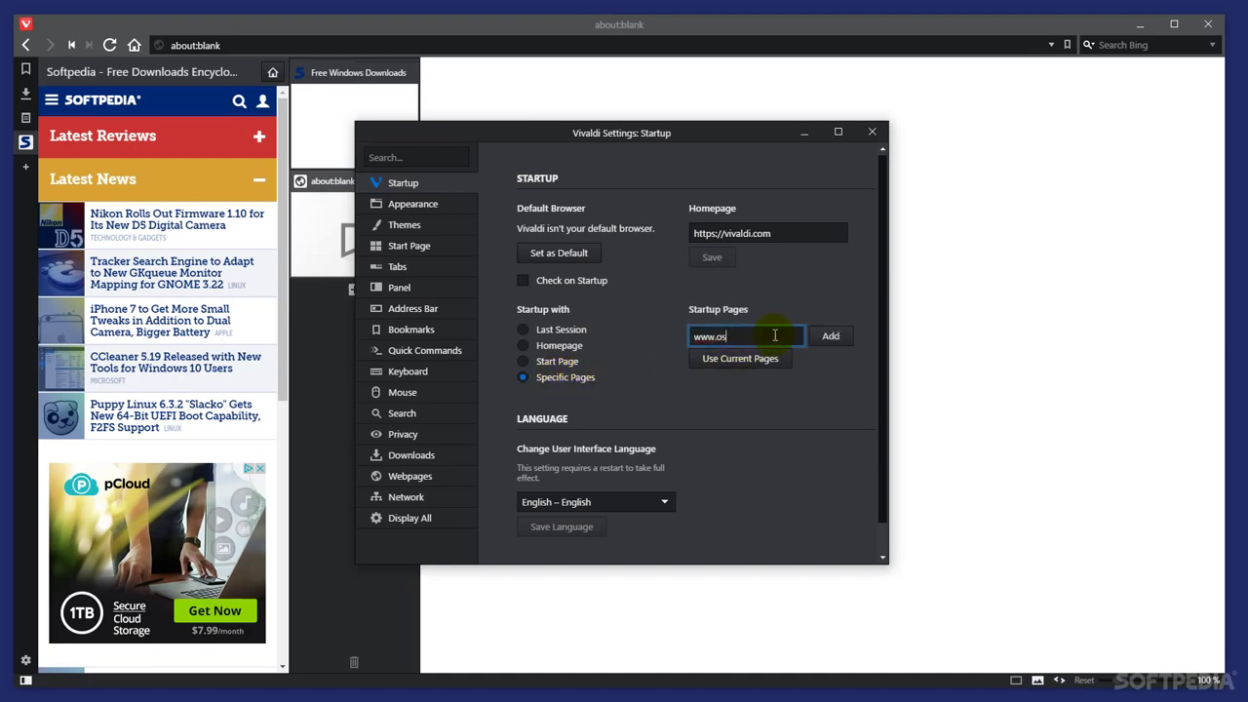
text(www.softpedia.com)
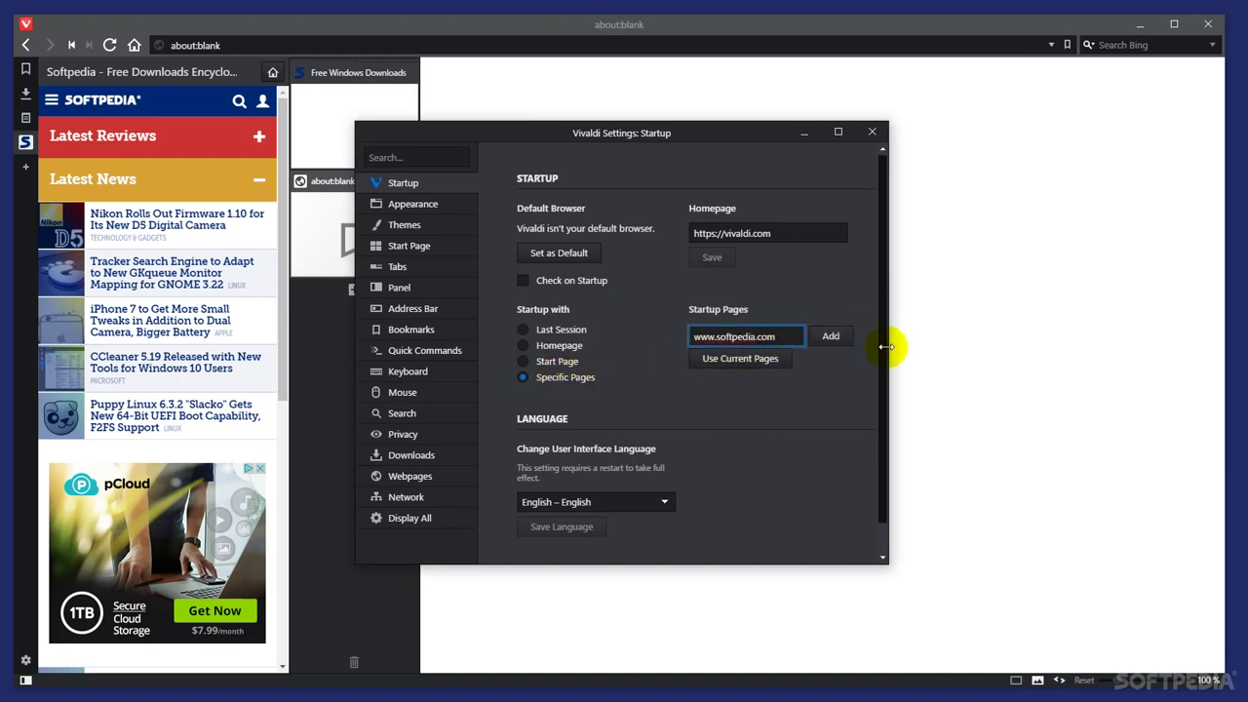
click(830, 335)
click(753, 360)
text(win)
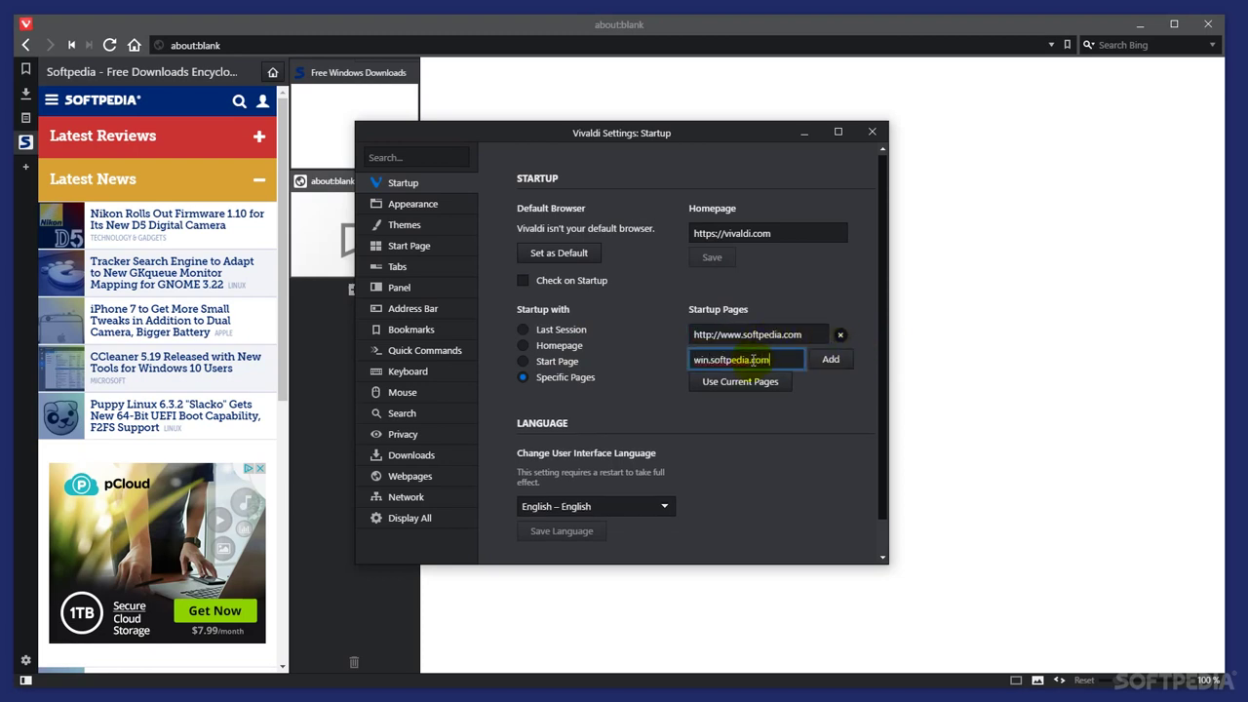
text(.softpedia.com)
click(830, 359)
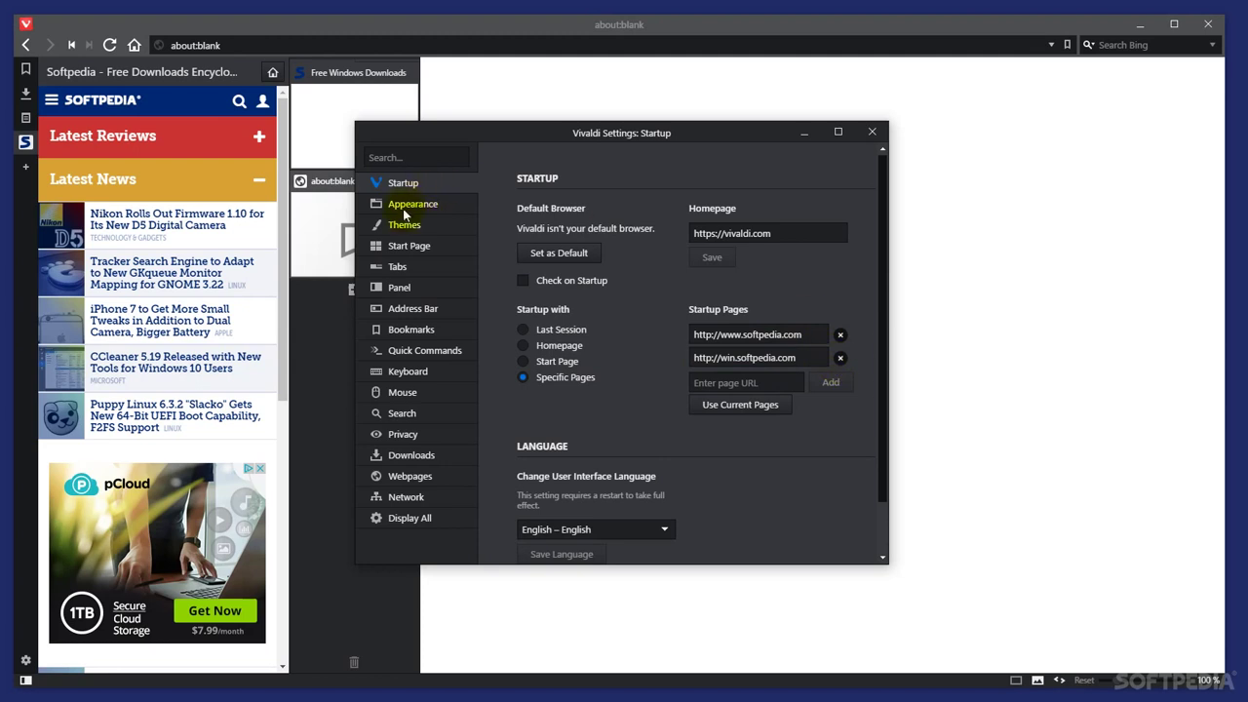
Change the menu style to Horizontal Menu and turn off the fullscreen reminder in the appearance settings
click(405, 207)
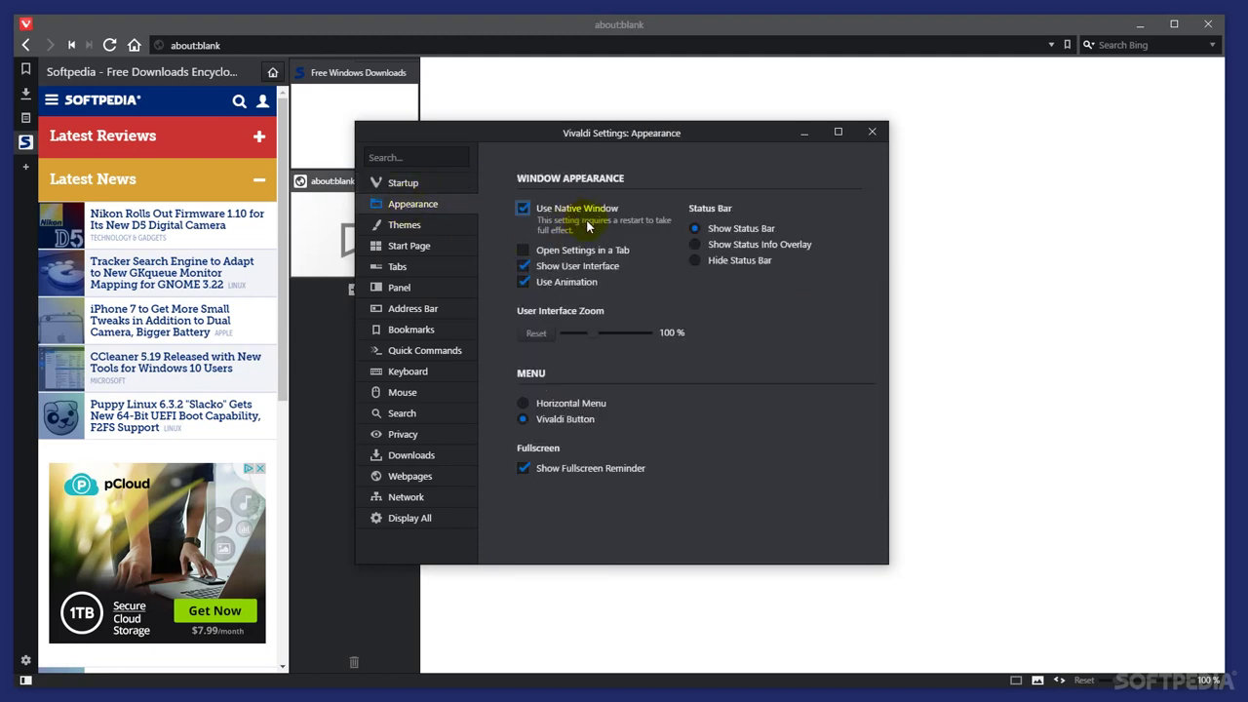
click(583, 404)
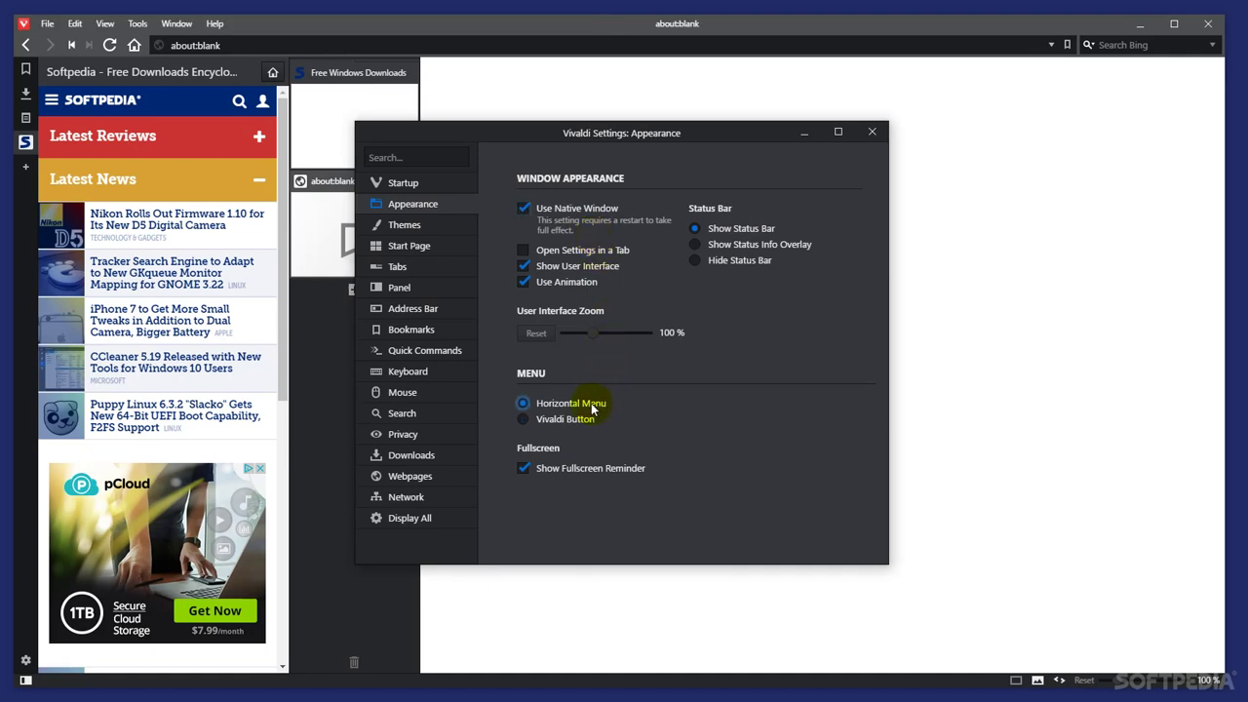
click(523, 468)
Apply the Blueprint theme after trying Light, and choose Wave as the start page background image
click(439, 225)
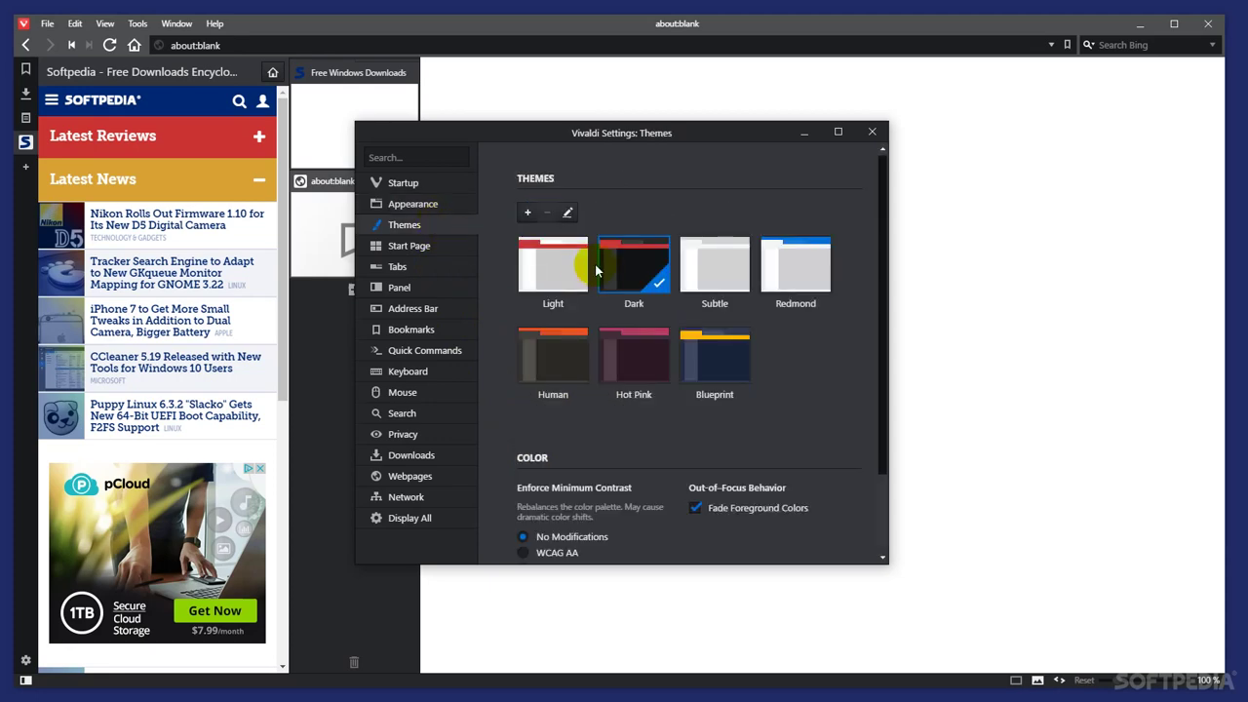
click(565, 265)
click(720, 361)
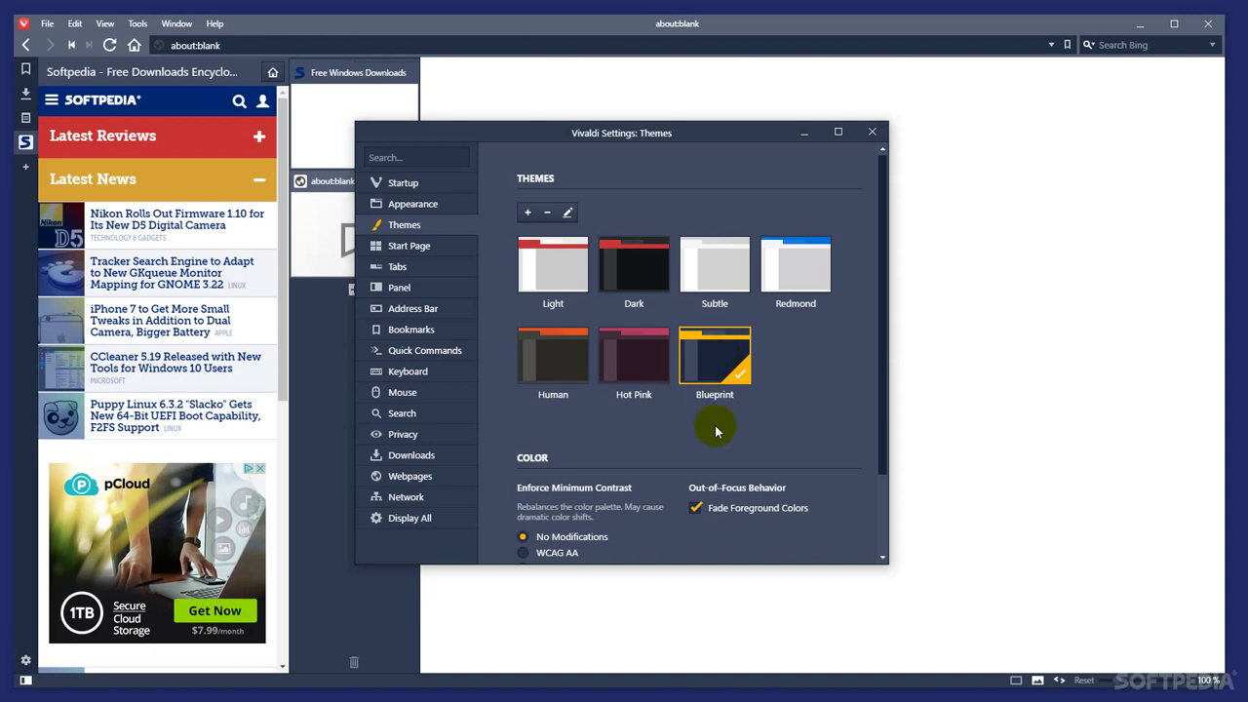
scroll(712, 429, down, 1)
click(396, 246)
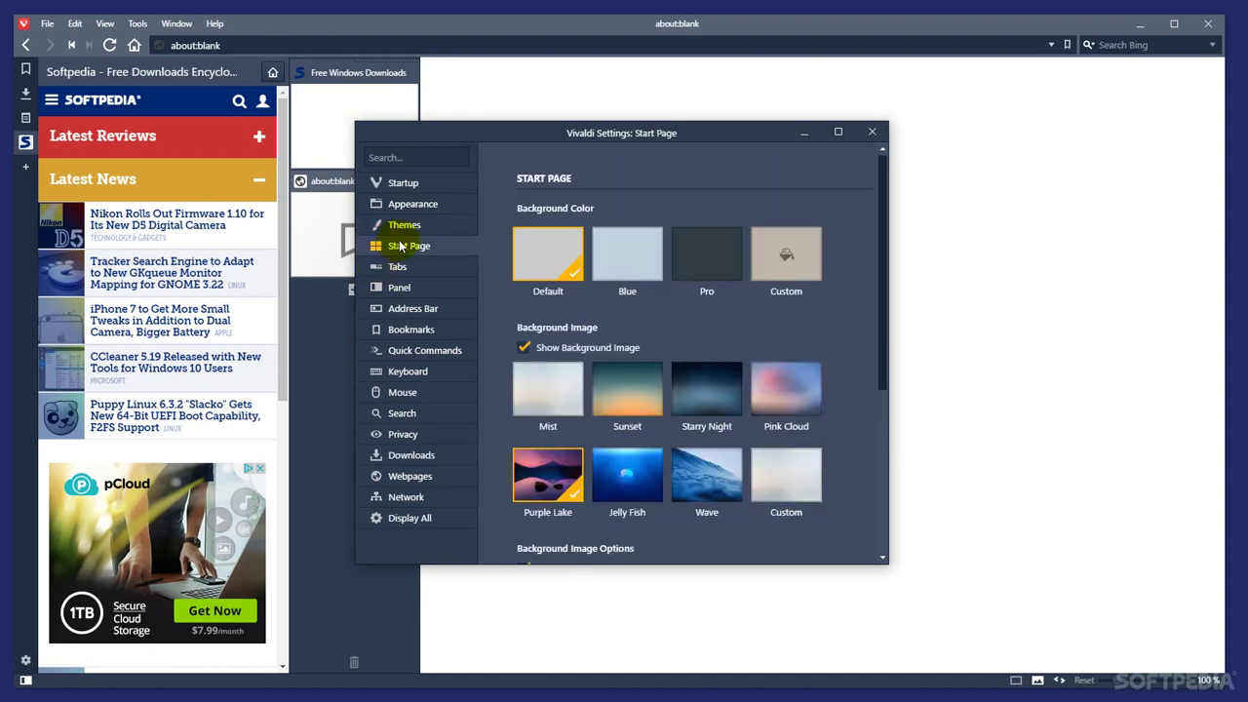
click(697, 483)
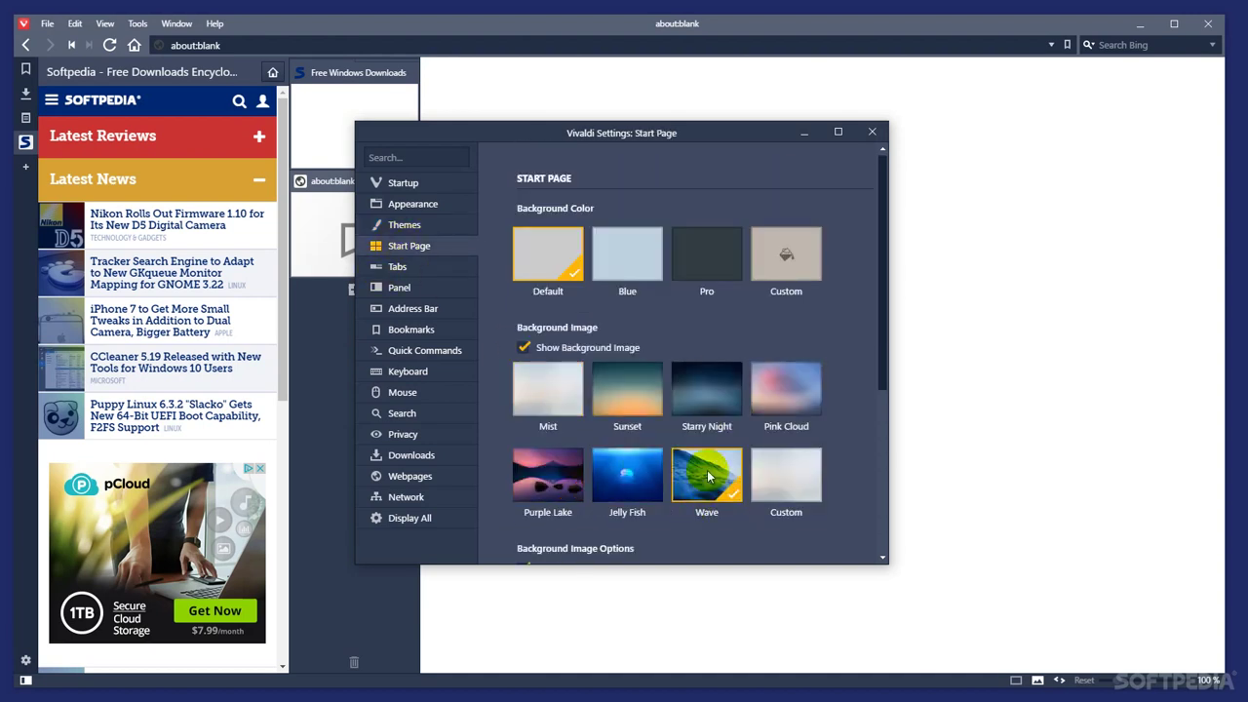
Set the tab bar position to Right Side and the new tab position to After Active Tab
click(398, 267)
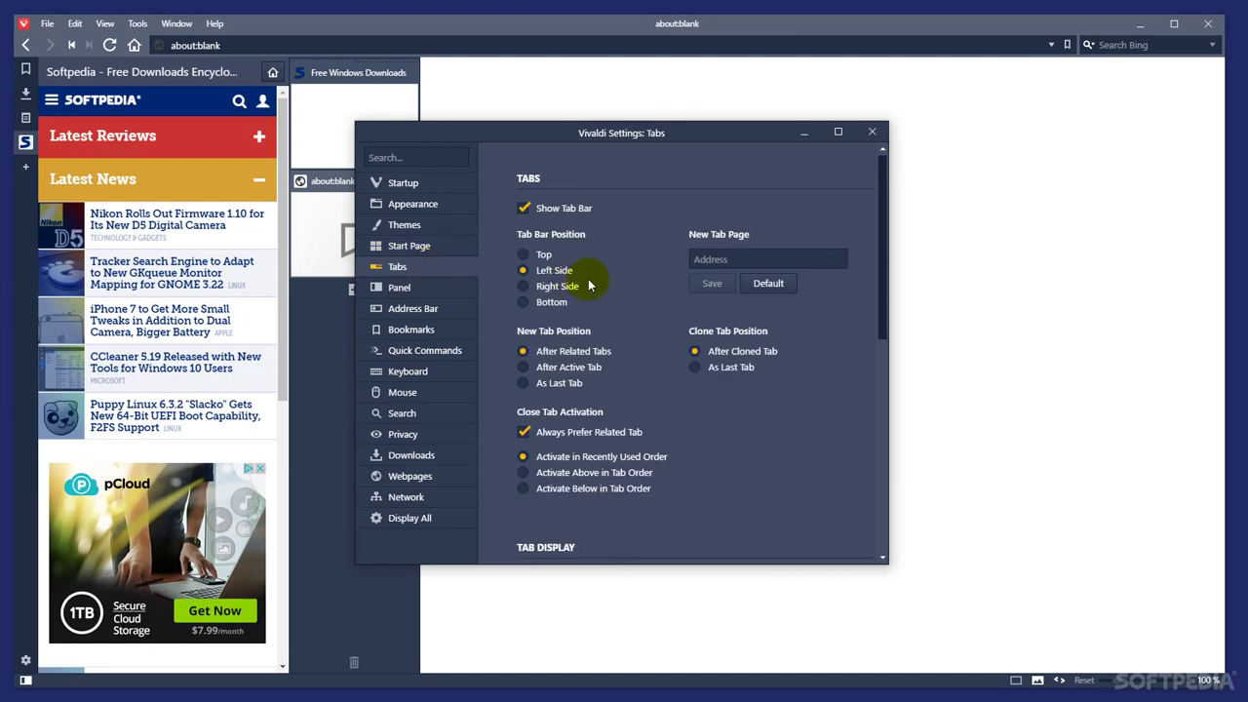
click(550, 288)
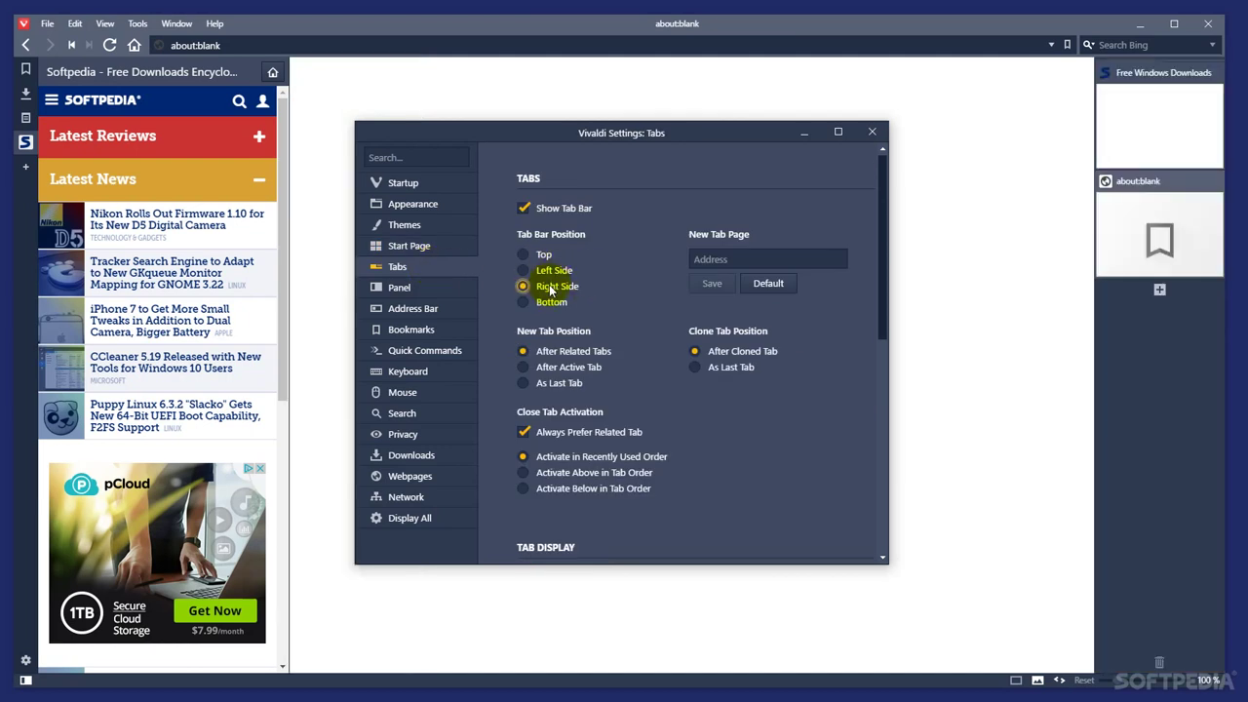
click(572, 374)
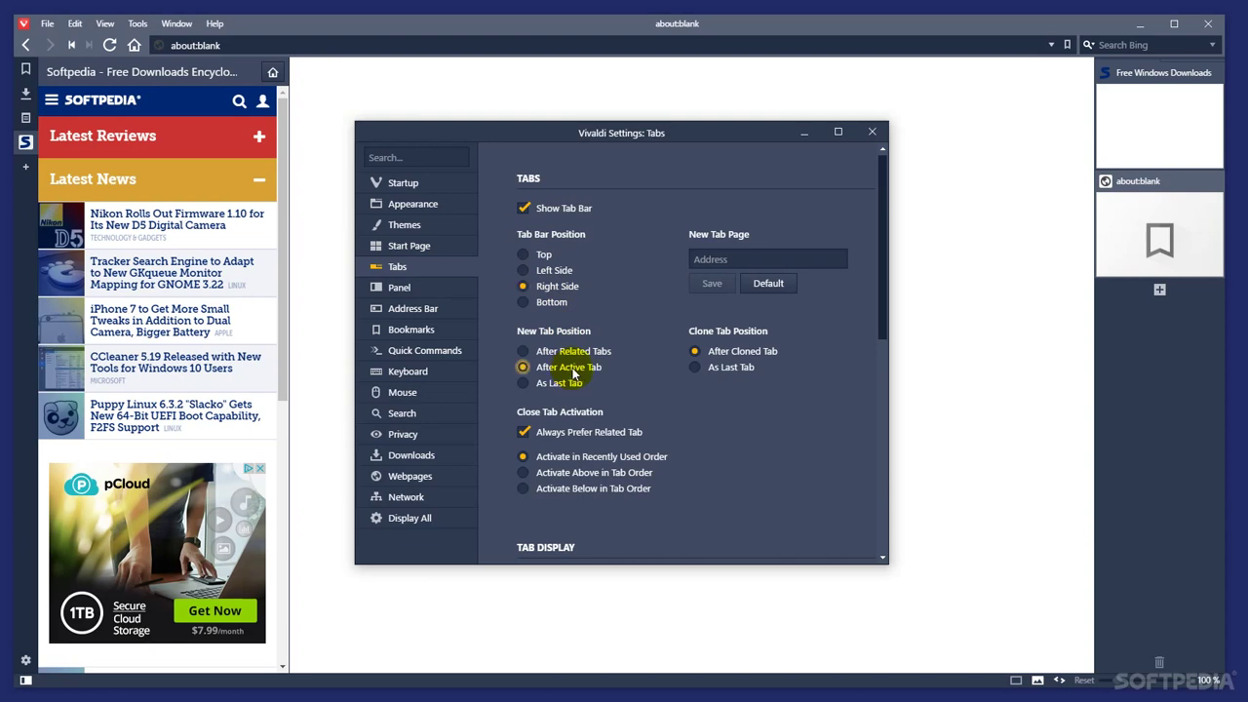
Look over the remaining tab options and set the panel position to Right Side
scroll(585, 368, down, 3)
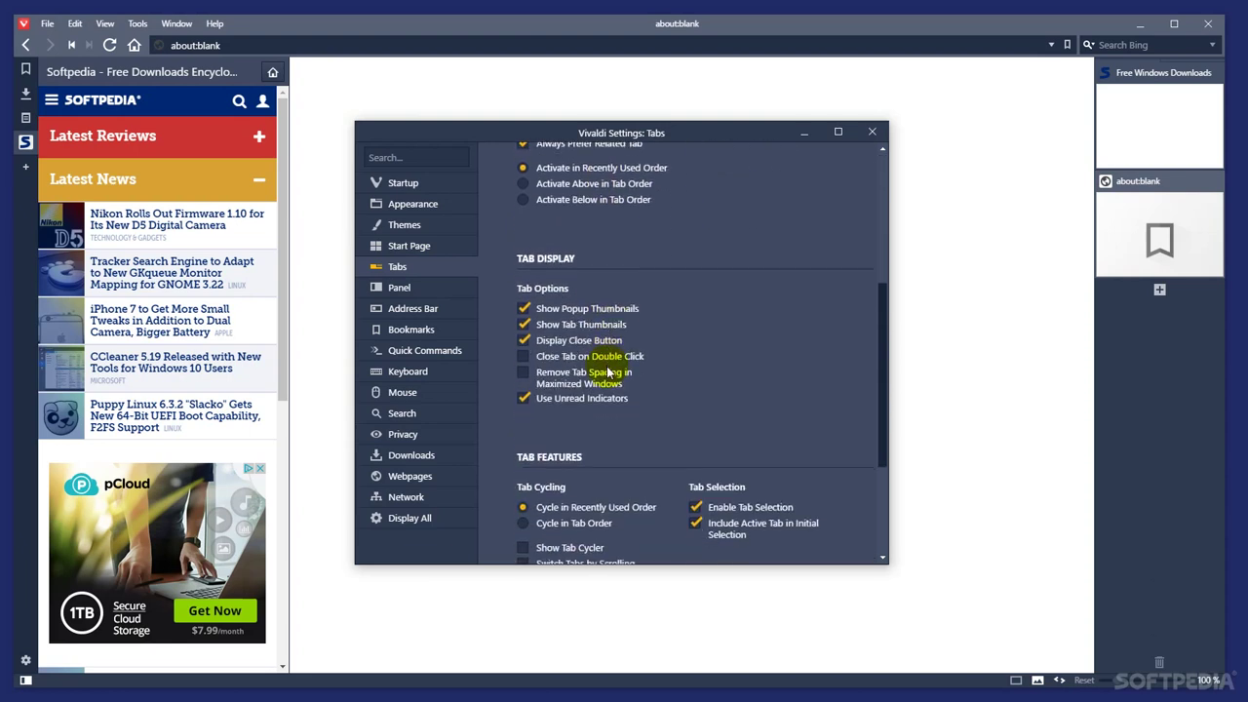
scroll(773, 360, down, 2)
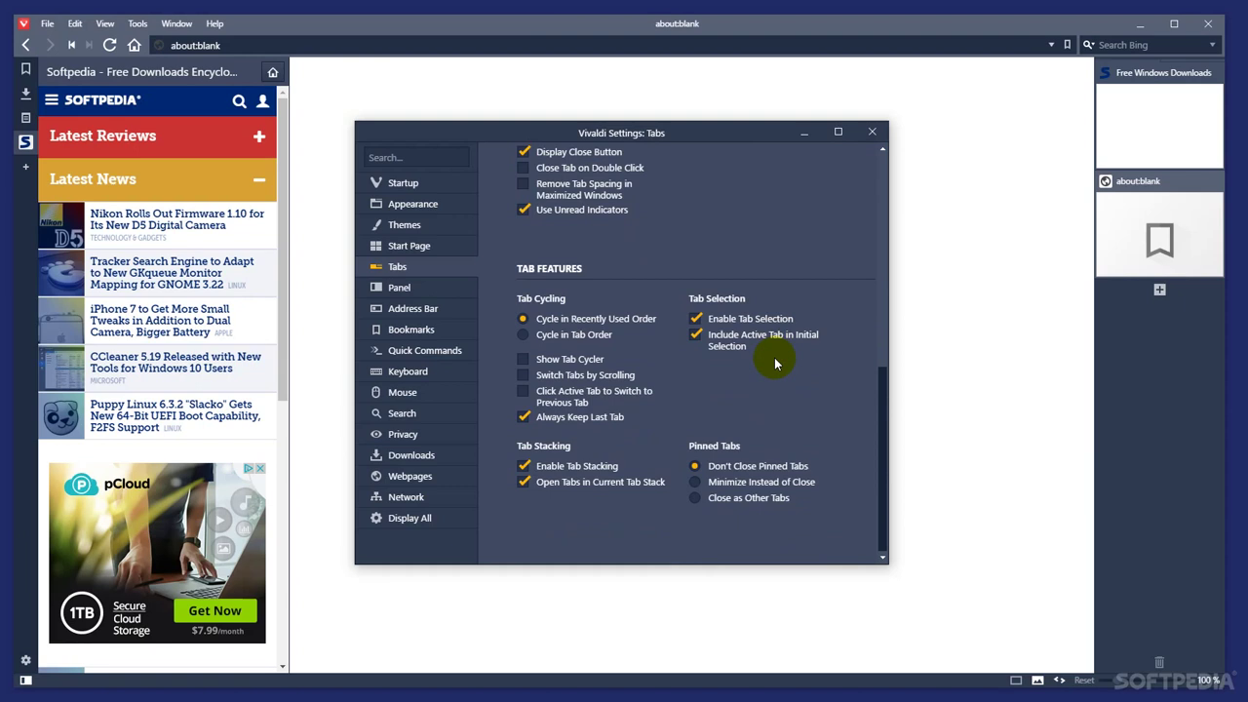
click(422, 291)
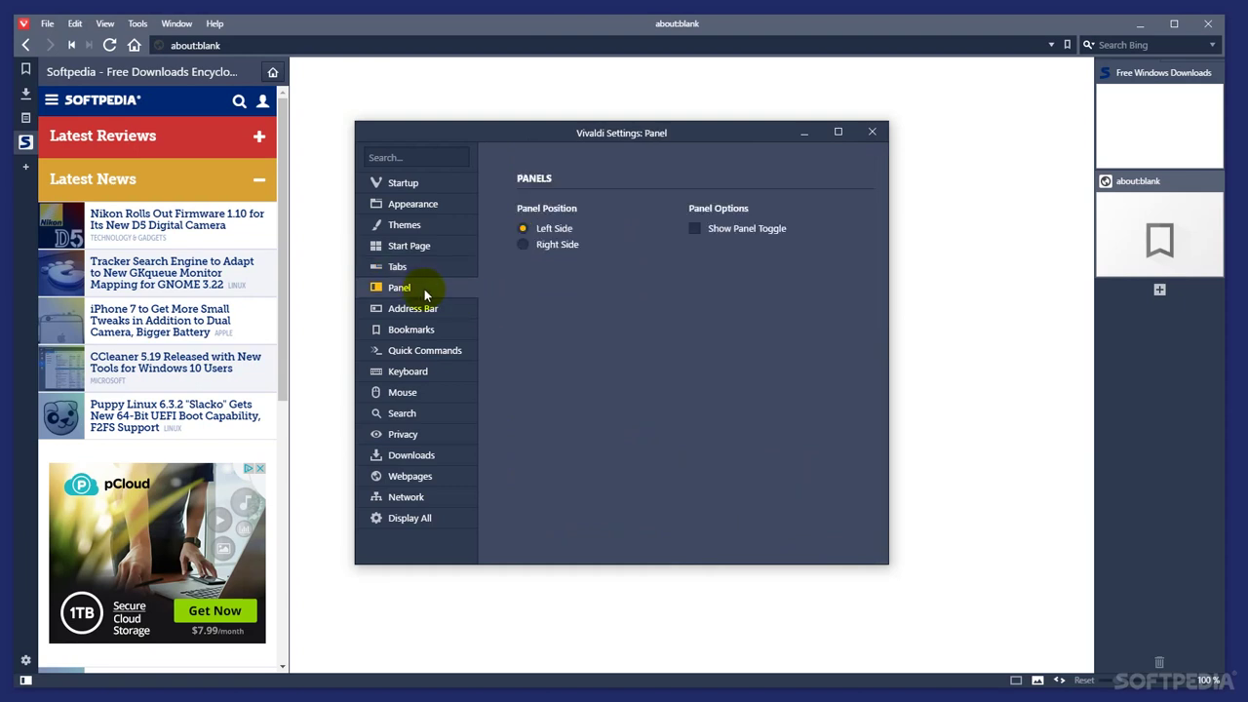
click(551, 245)
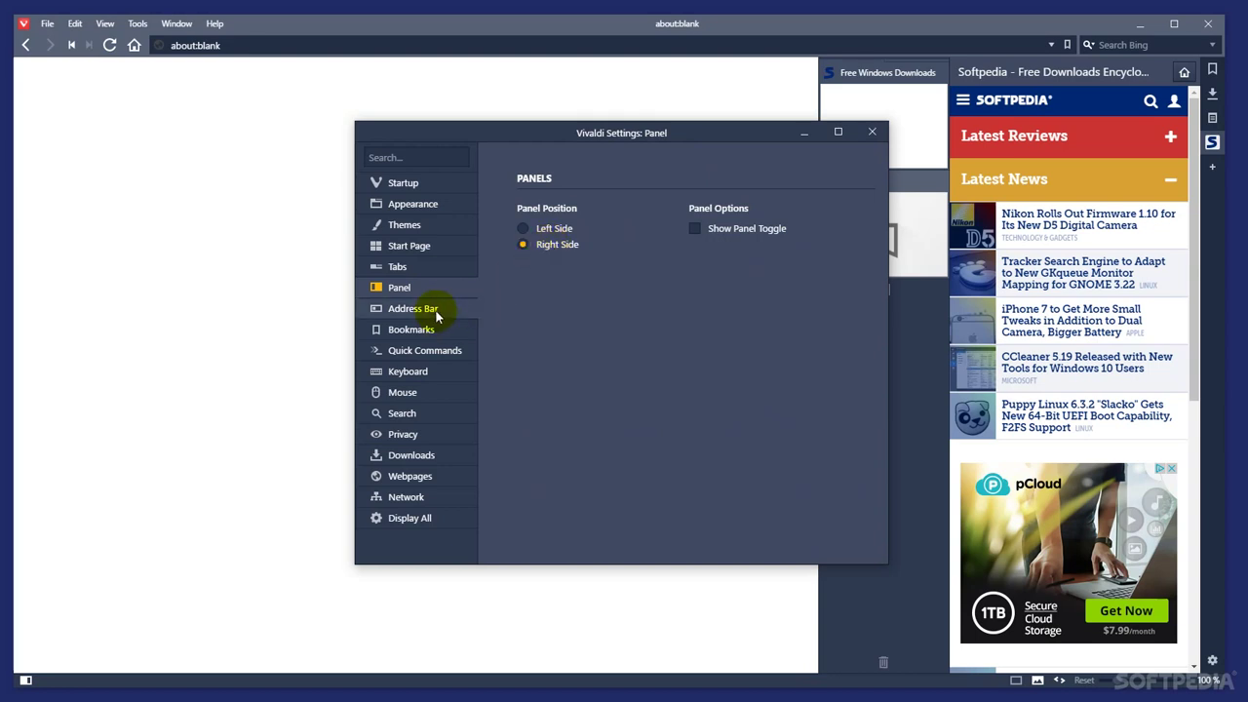
Hide and show the address bar again, and set its position to Bottom after comparing it with Top
click(434, 312)
click(554, 208)
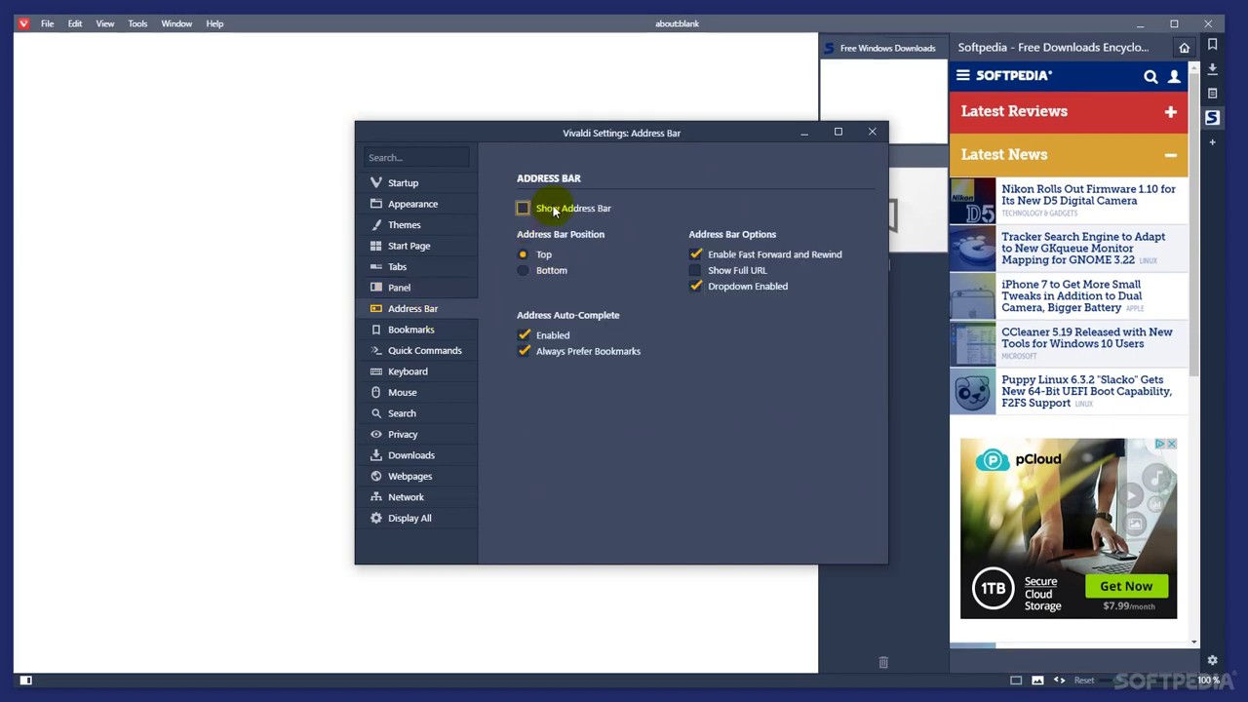
click(553, 209)
click(551, 271)
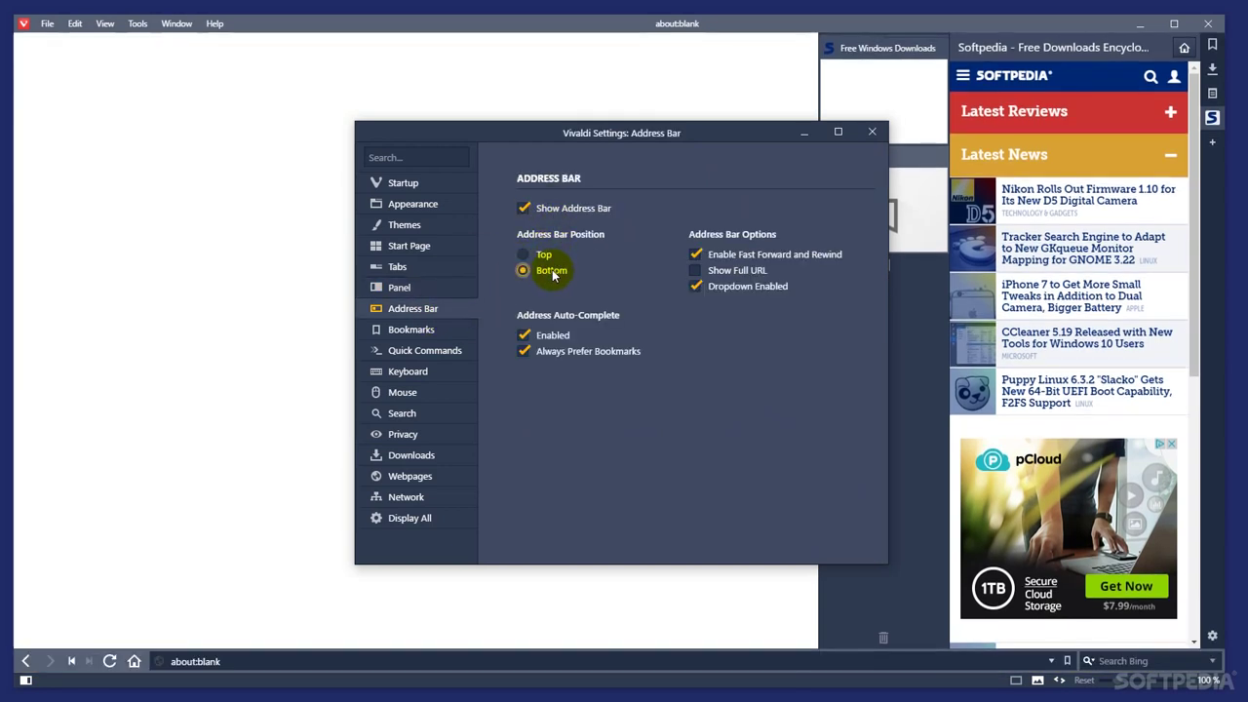
click(548, 255)
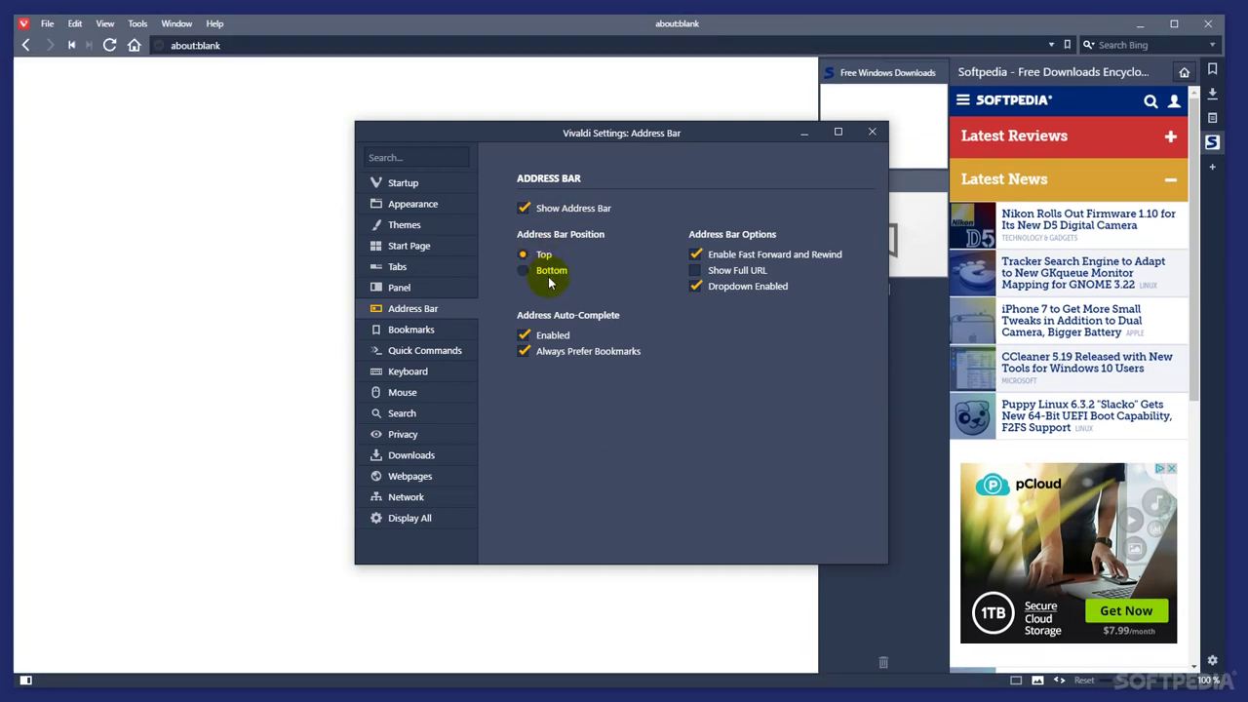
click(549, 272)
Show the bookmark bar from the bookmark settings and hide it again
click(442, 327)
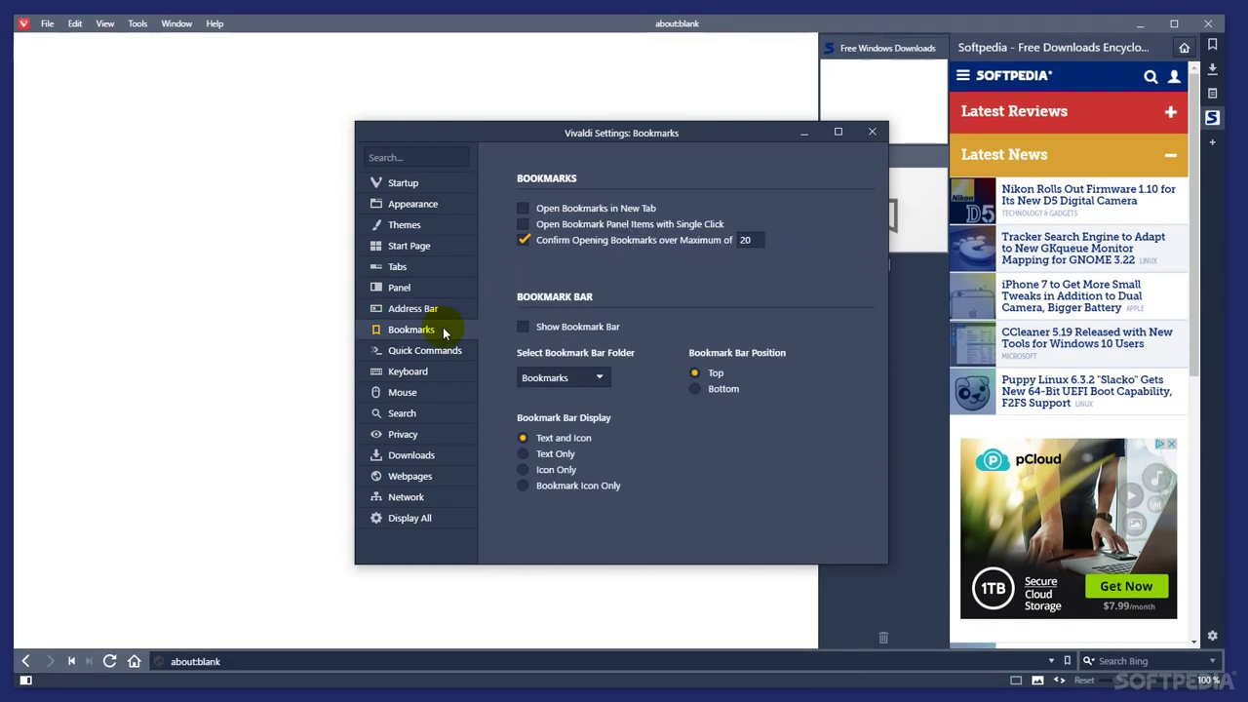
click(523, 326)
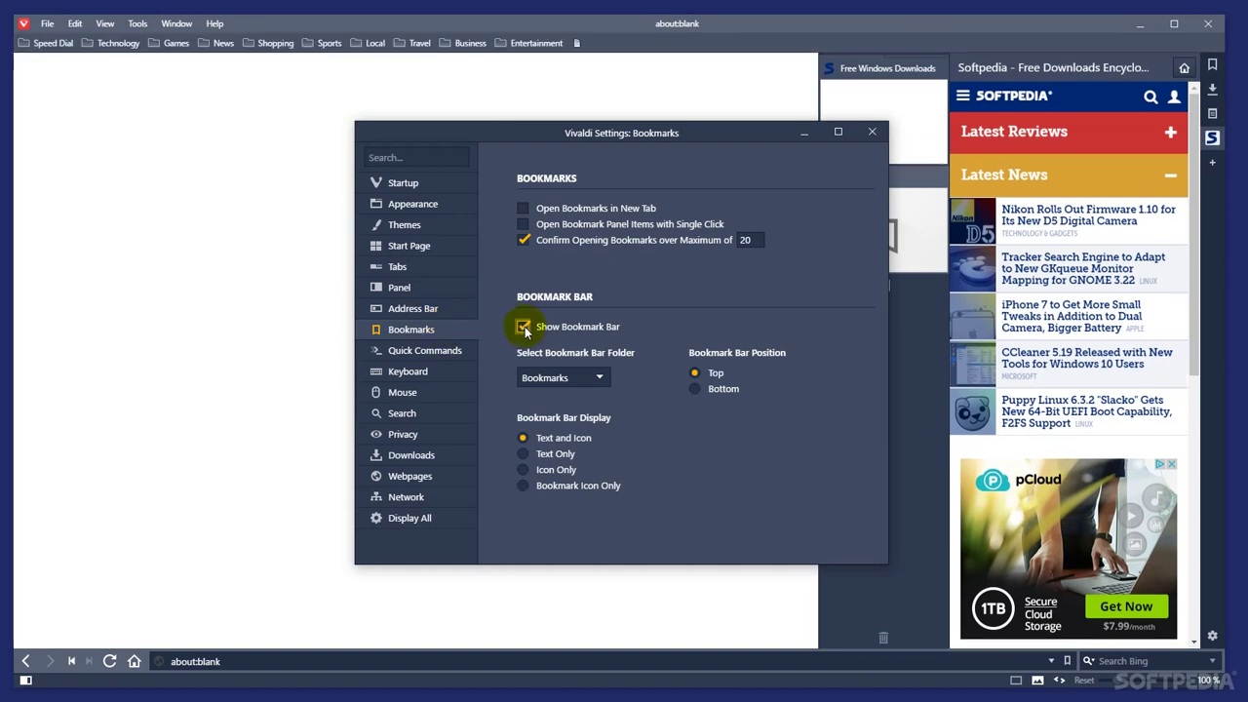
click(523, 327)
Enable Open Bookmarks on Nickname Match in the Quick Commands settings
click(452, 353)
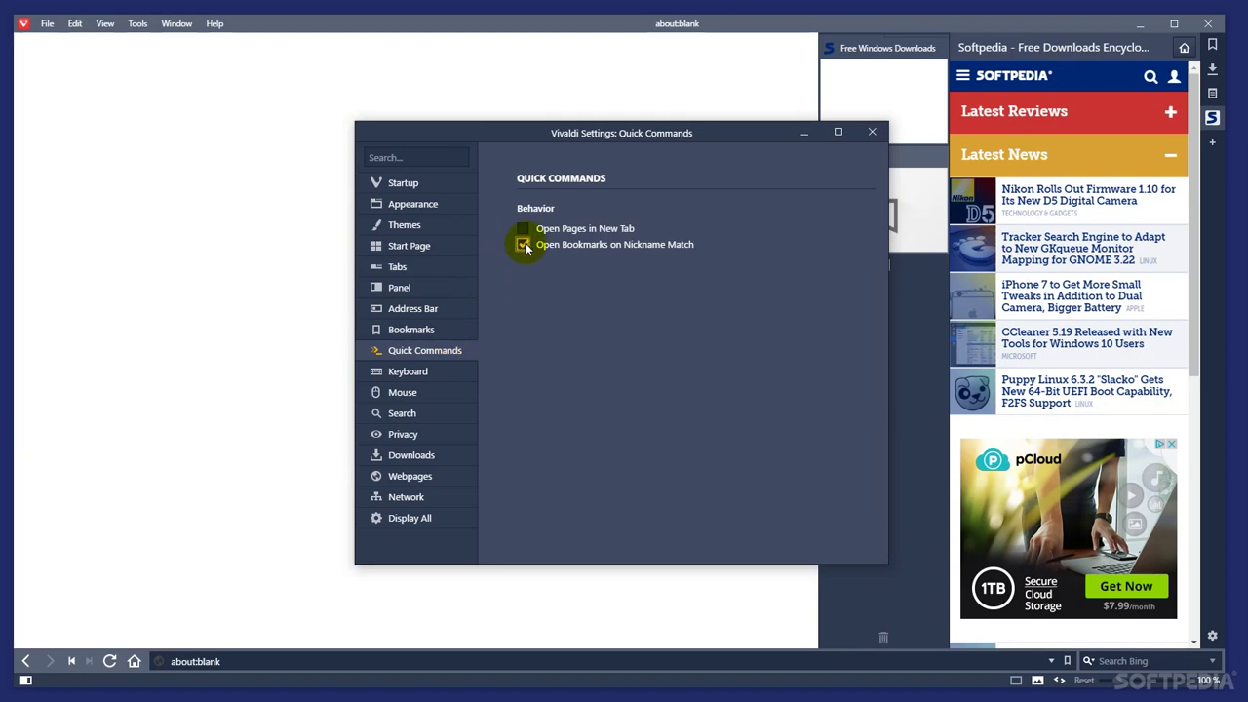
Examine the keyboard settings, moving the focus through the Window shortcut fields and reviewing the list of shortcuts
click(435, 371)
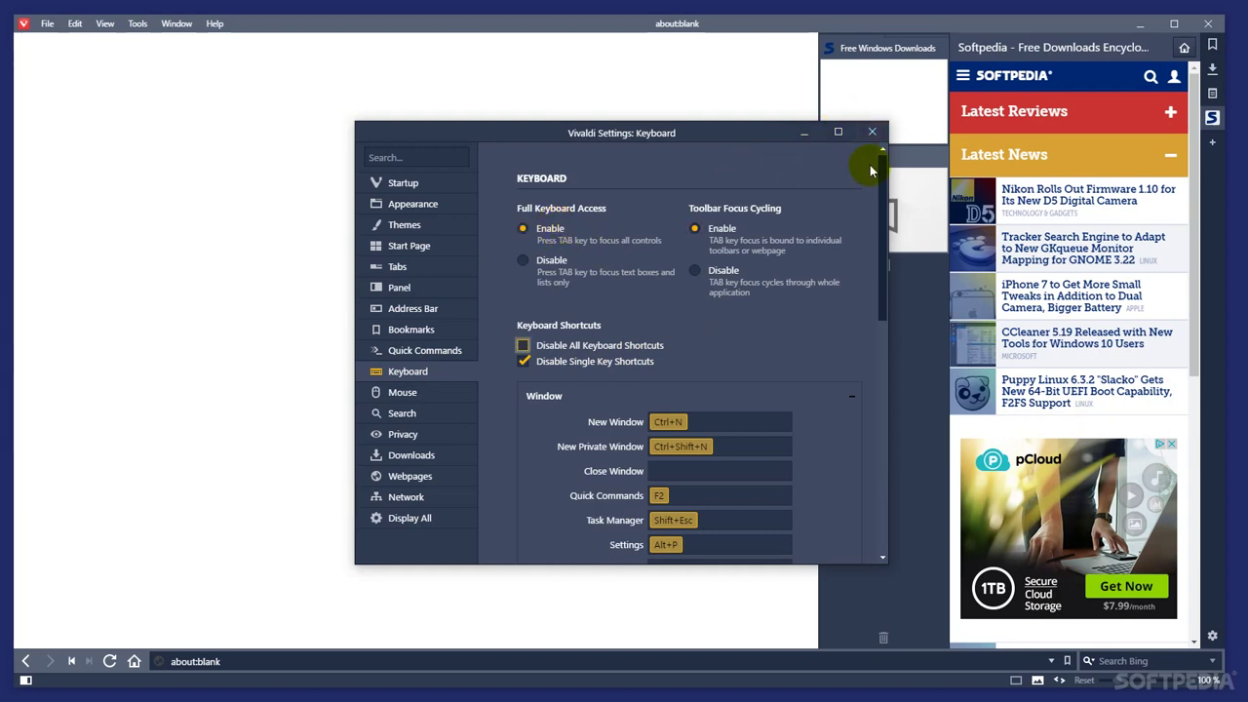
key(Tab)
key(Tab)
key(Tab)
key(Tab)
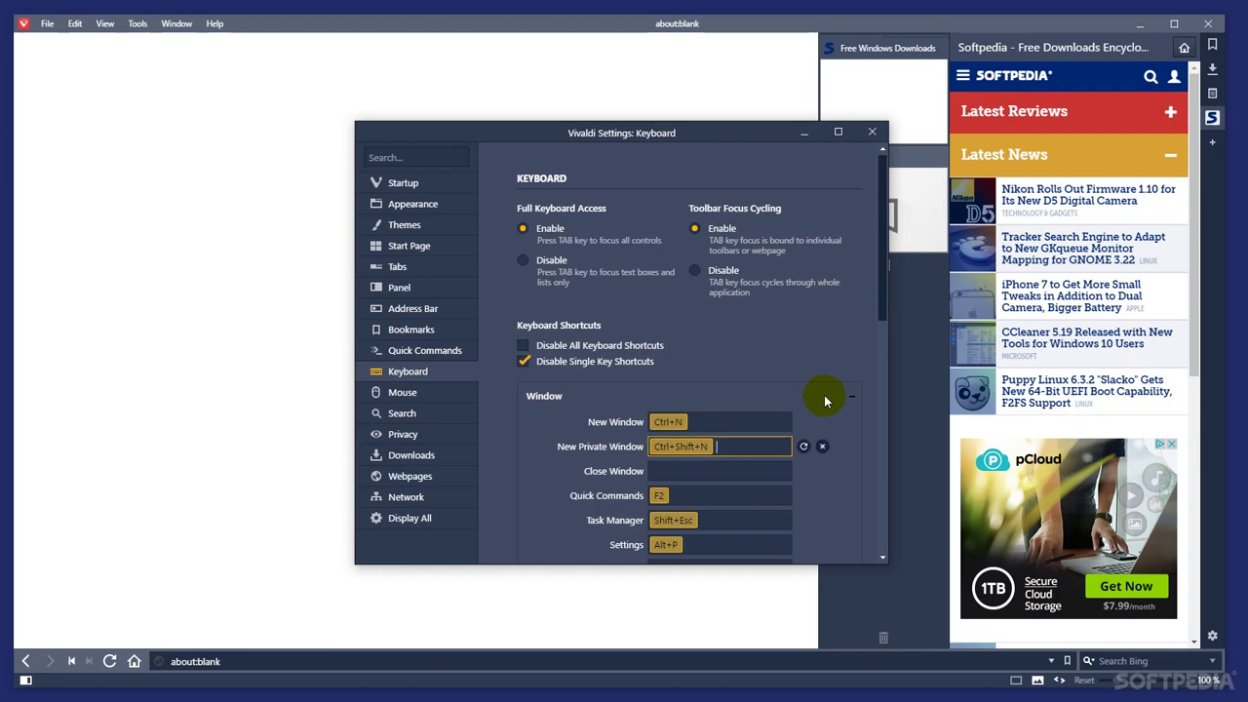
key(Tab)
key(Tab)
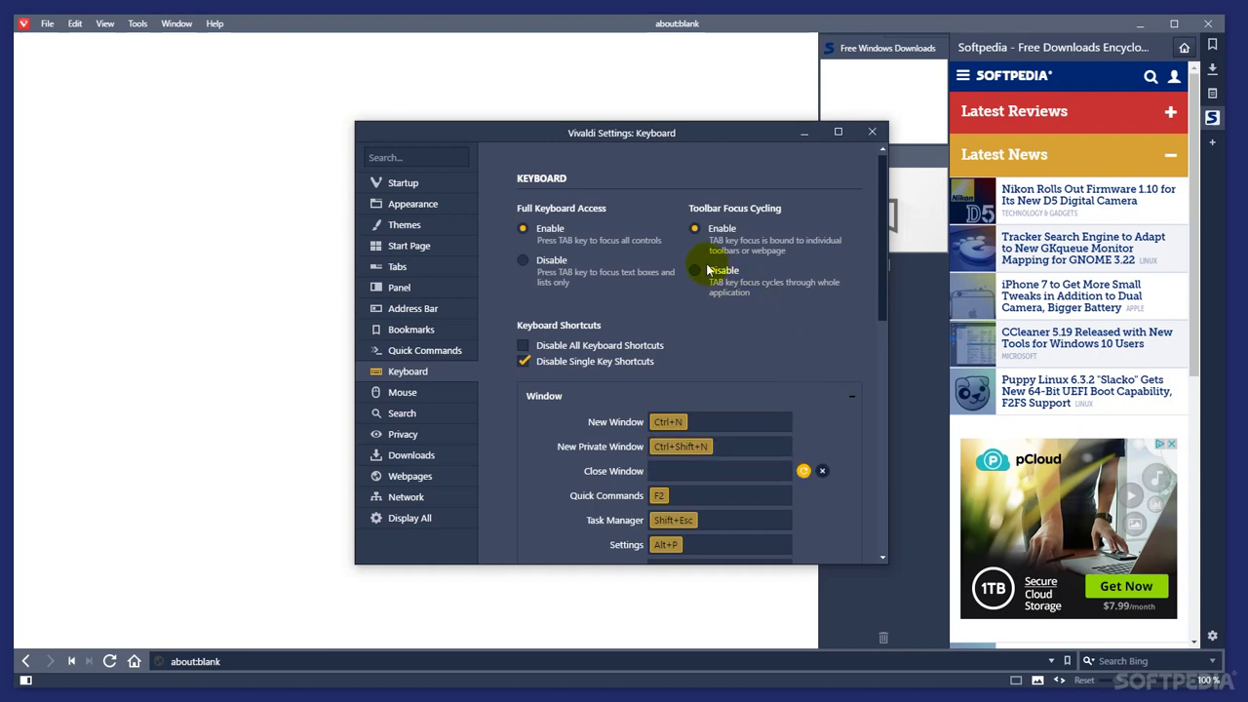
scroll(722, 301, down, 10)
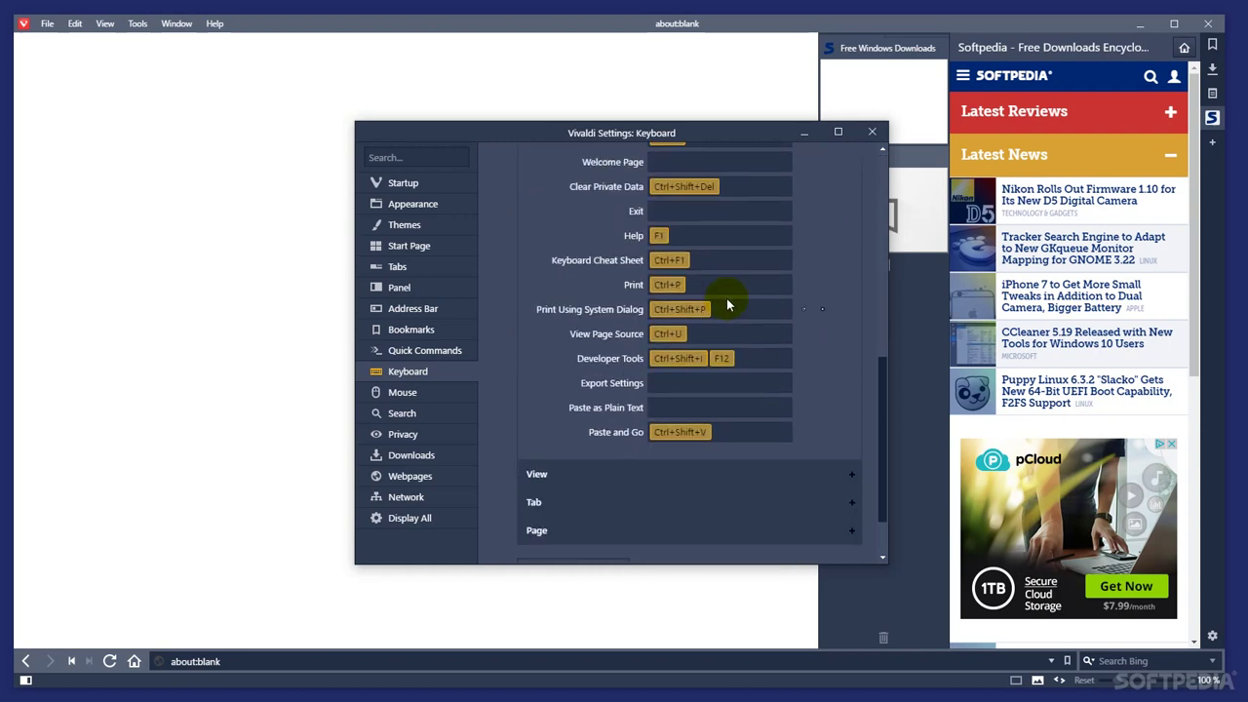
scroll(723, 302, down, 2)
Try to record a new vertical mouse gesture for the Clone Tab in Background mapping
click(408, 395)
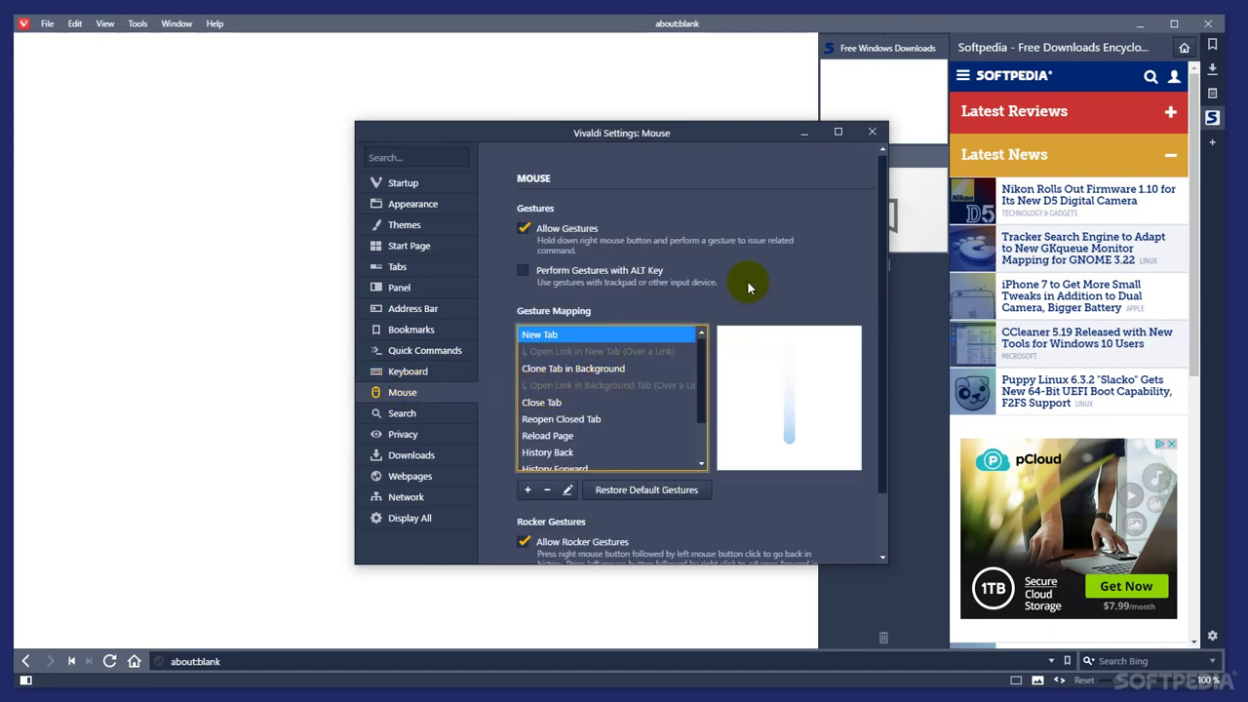
click(592, 371)
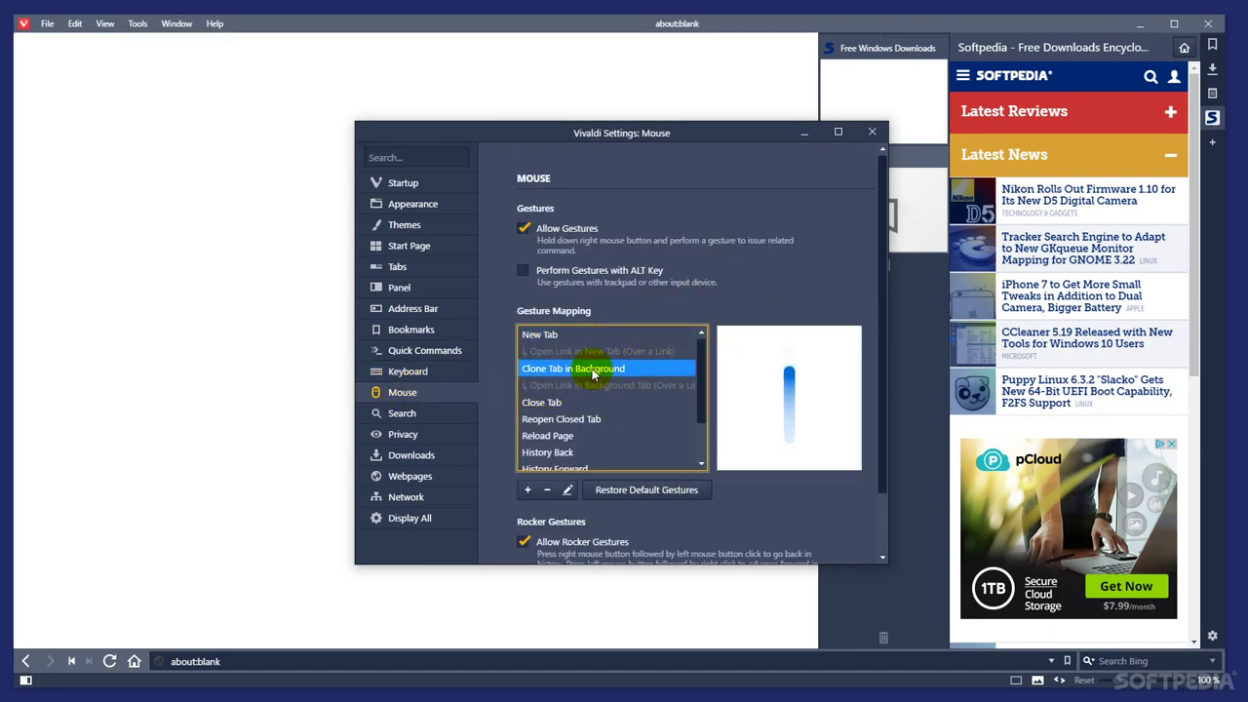
click(800, 367)
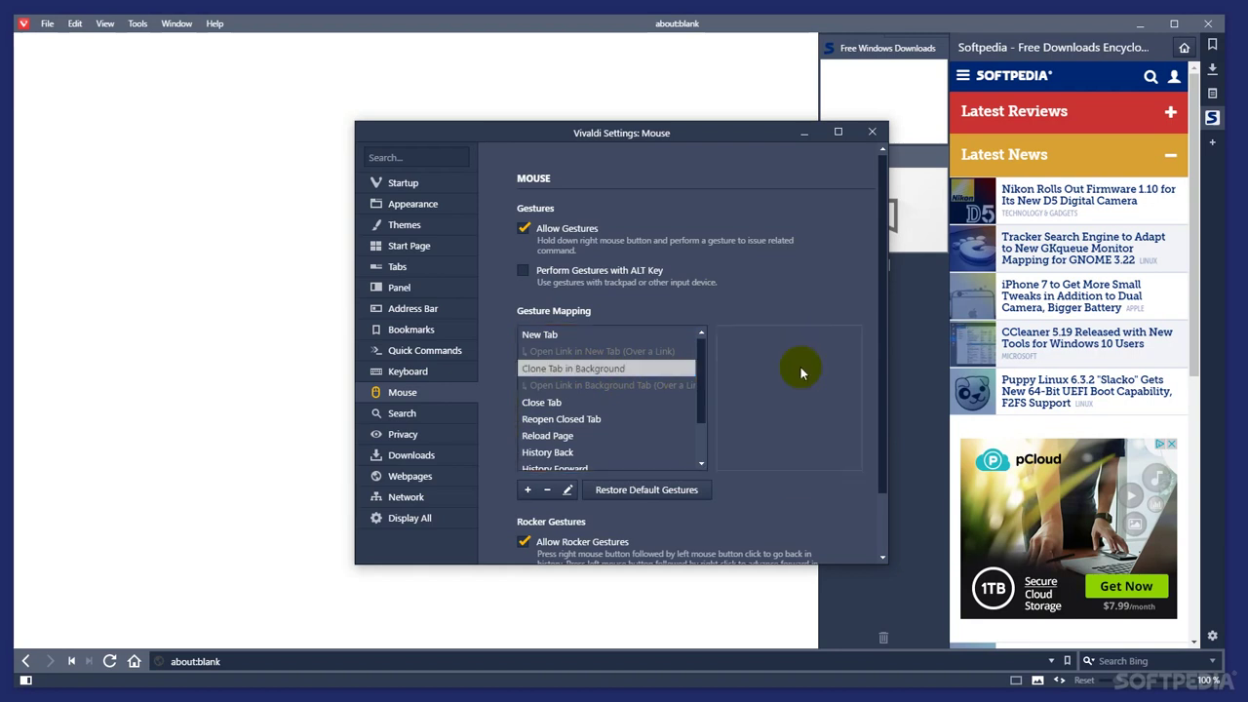
click(617, 372)
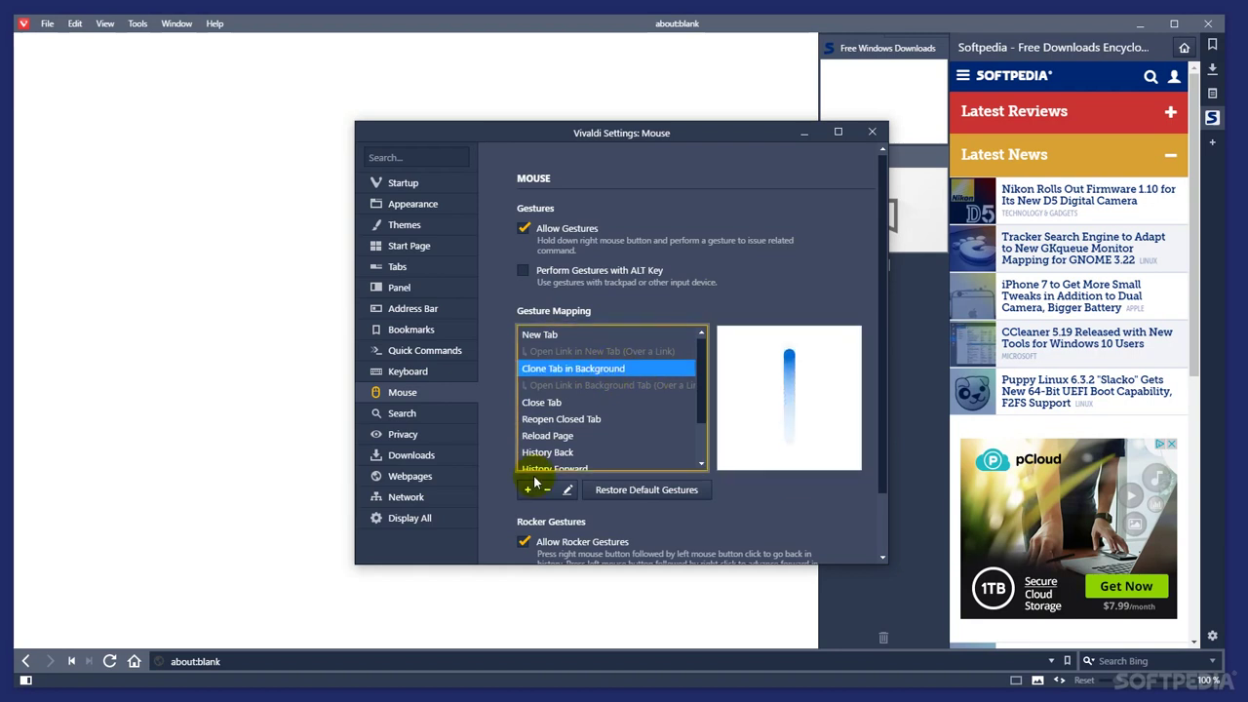
click(569, 492)
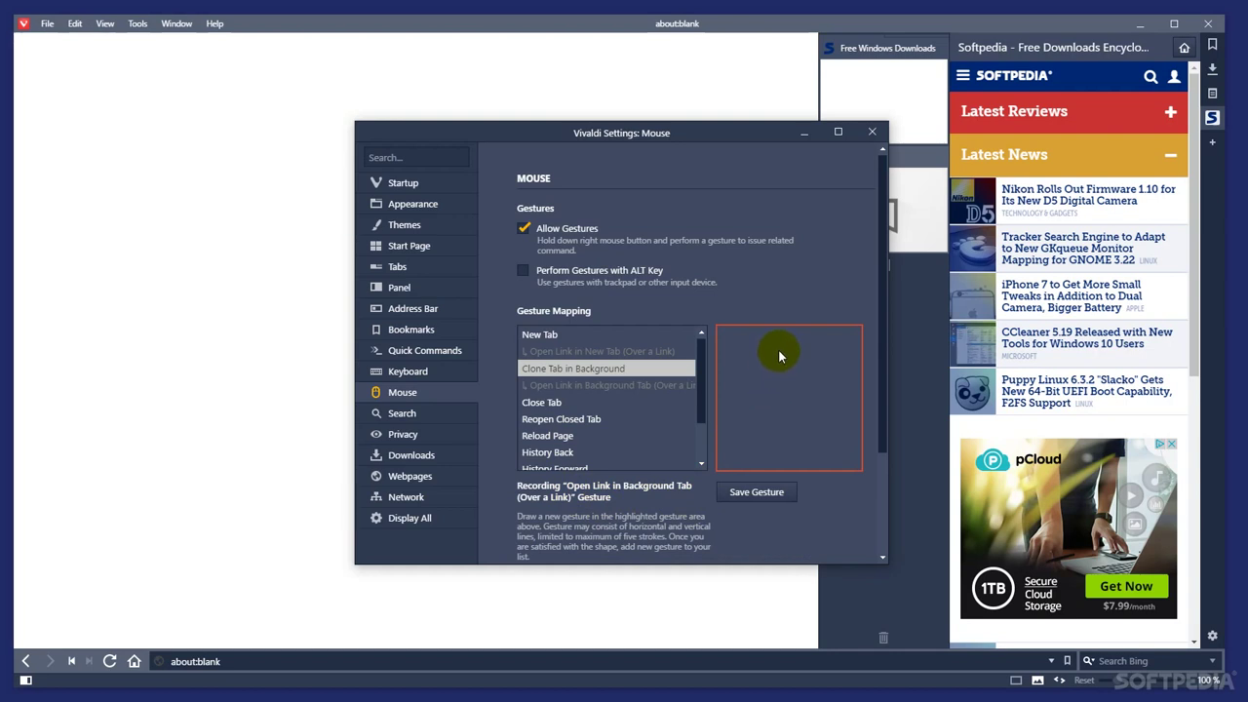
mouse_move(777, 349)
mouse_down()
mouse_move(777, 450)
mouse_move(779, 351)
mouse_up()
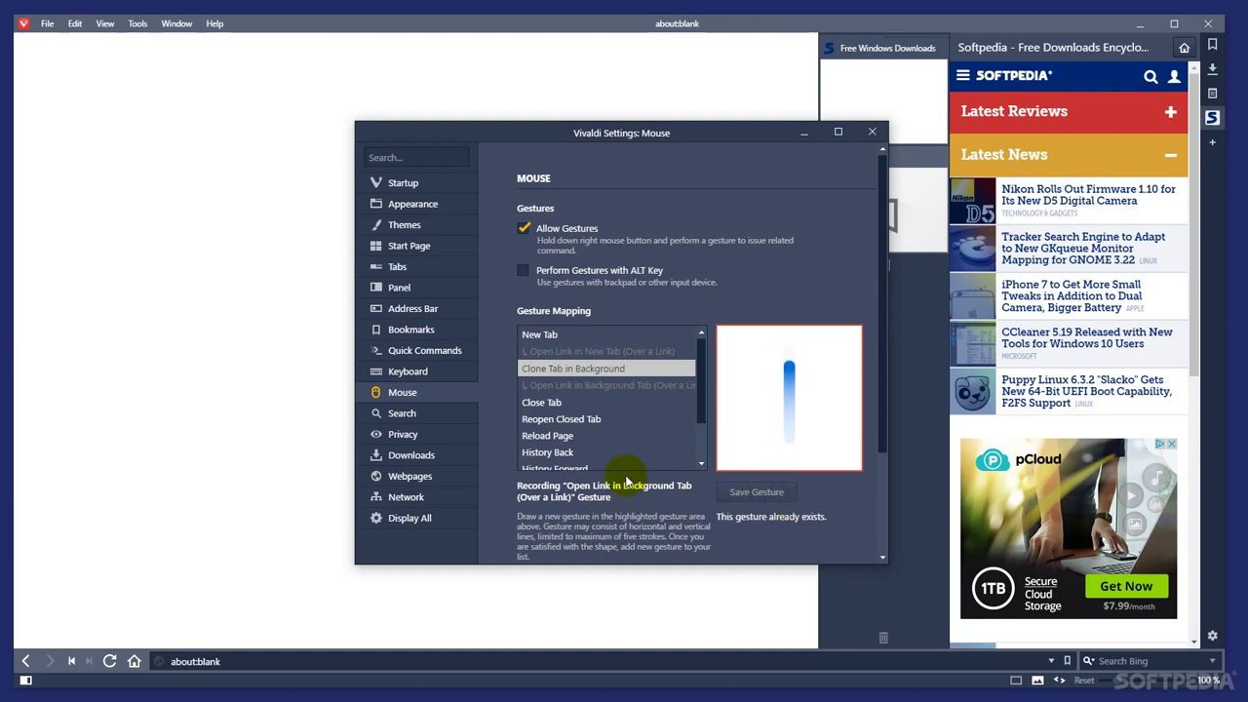
Turn off Allow Rocker Gestures in the mouse settings
scroll(639, 425, down, 2)
scroll(756, 468, down, 2)
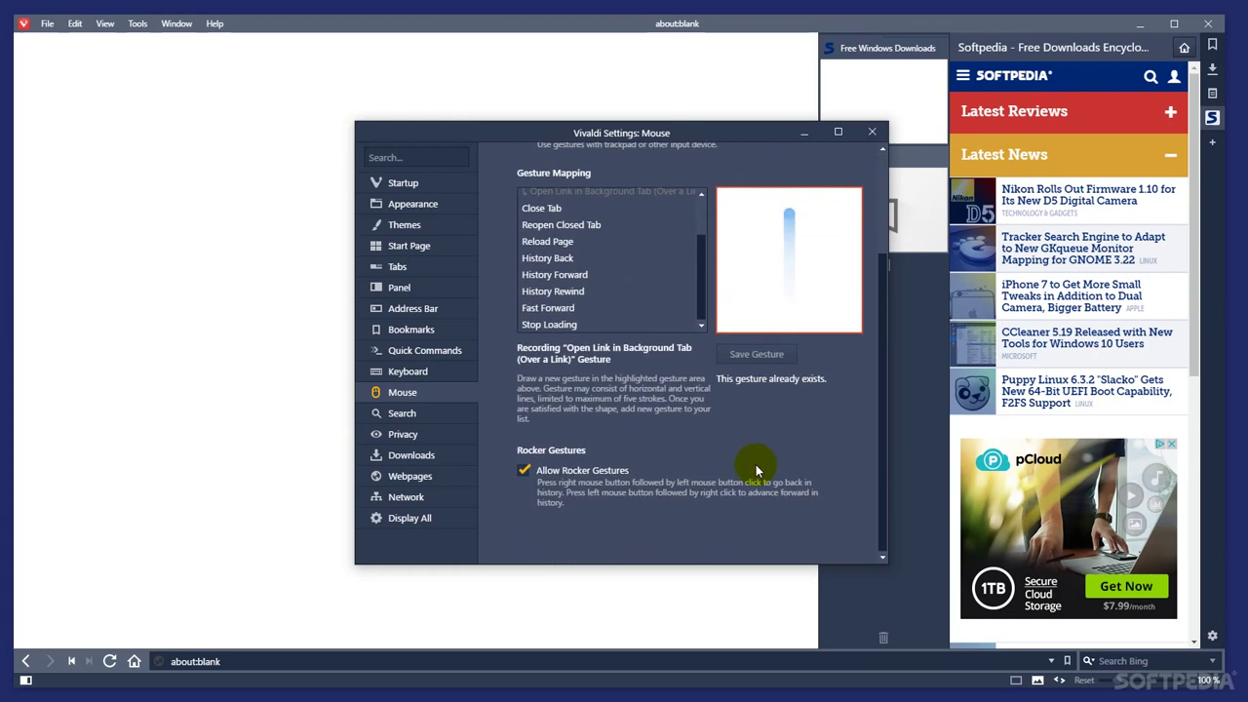
click(524, 470)
Make Google the default search engine and open its entry for editing
click(449, 420)
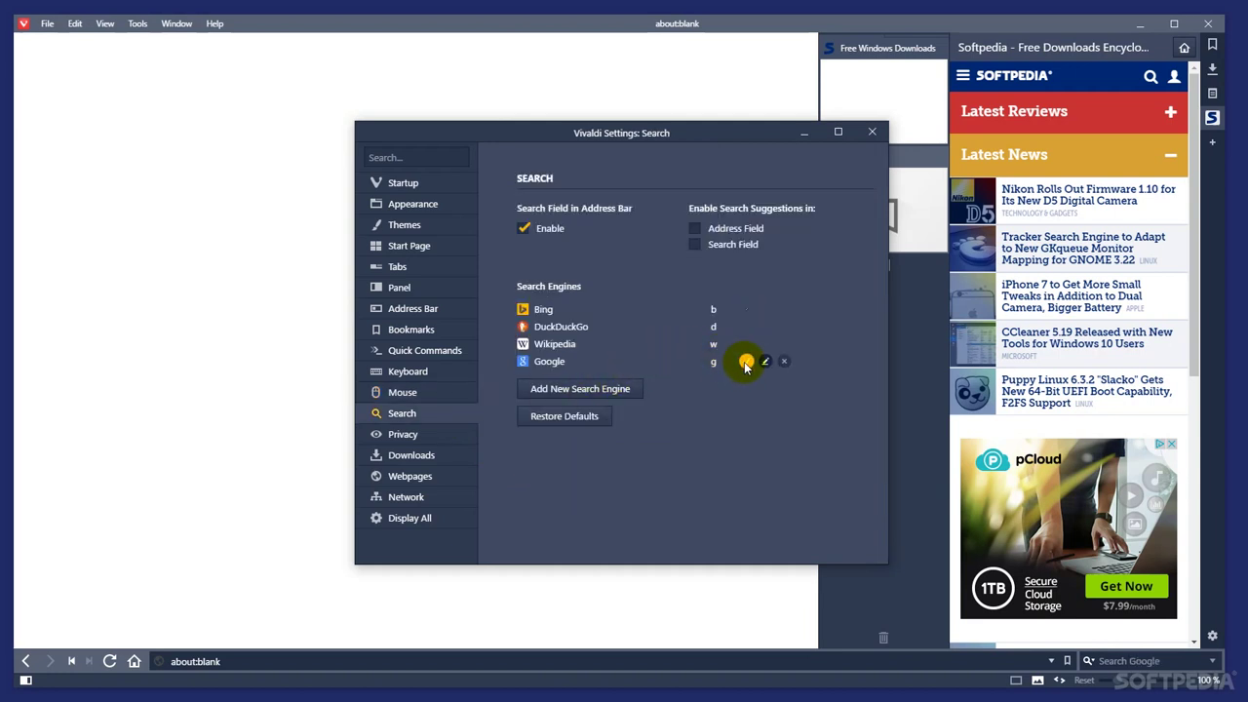
click(765, 363)
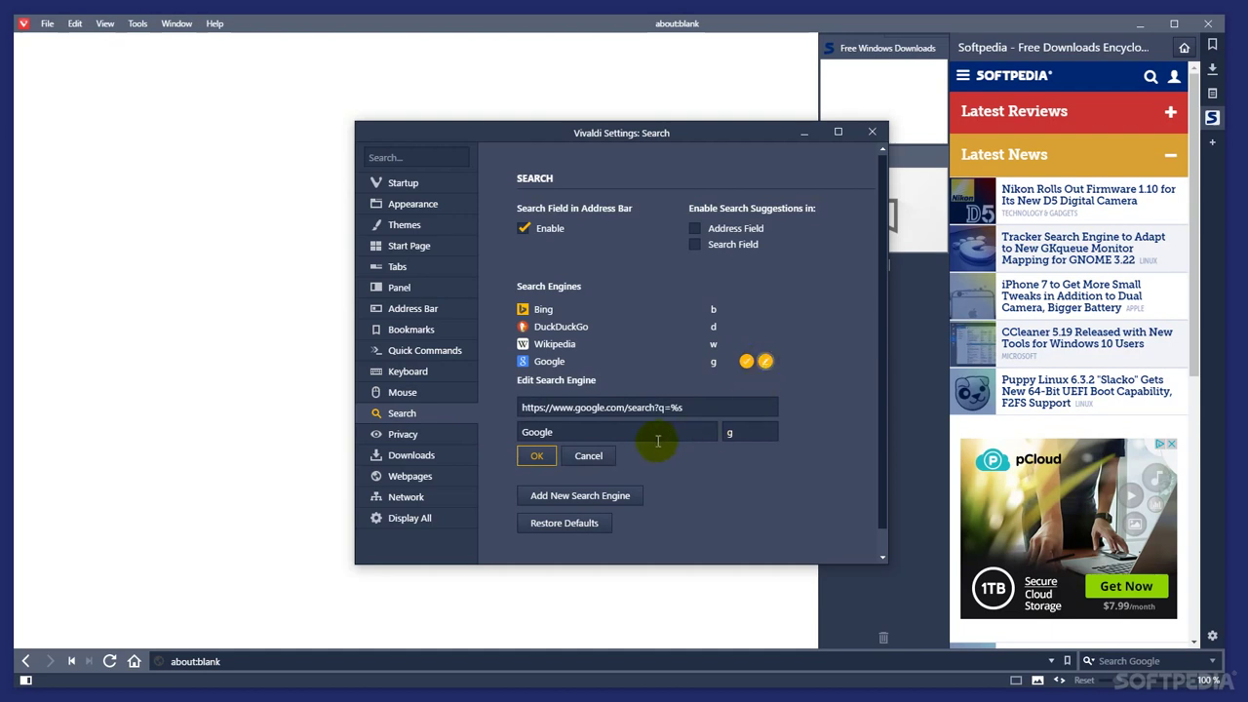
click(612, 432)
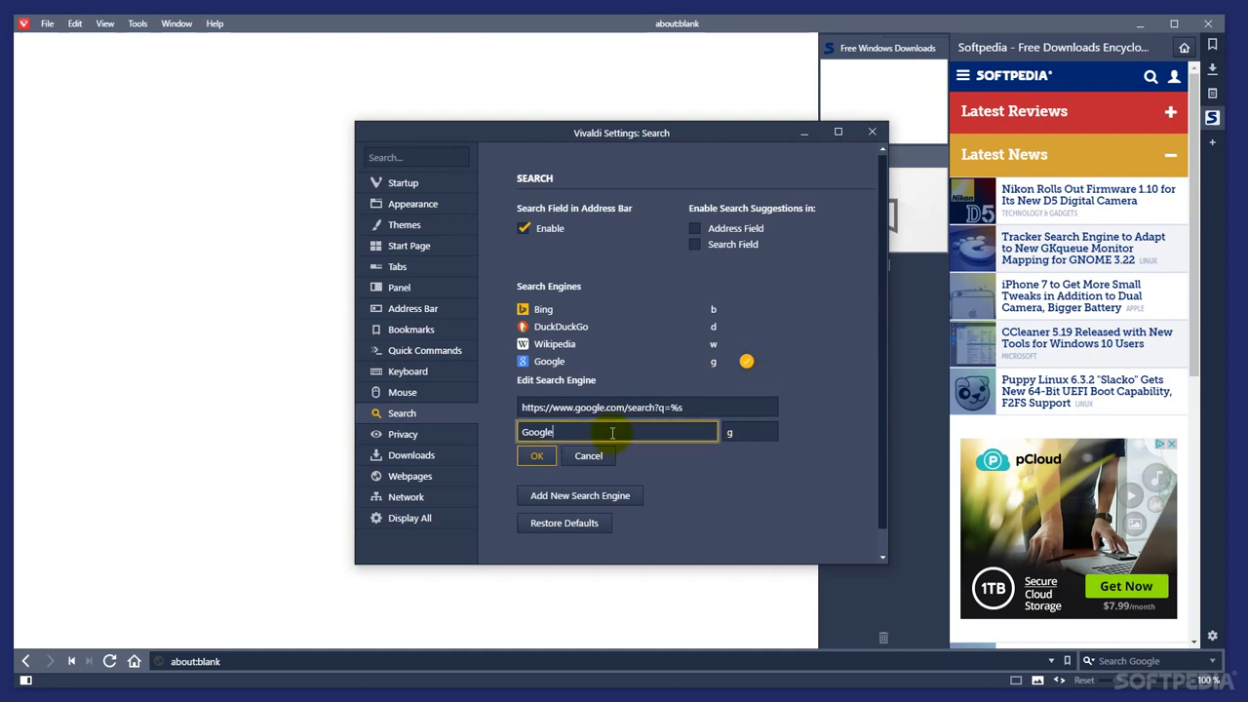
Remove Bing, DuckDuckGo and Wikipedia from the list of search engines
click(786, 308)
click(785, 309)
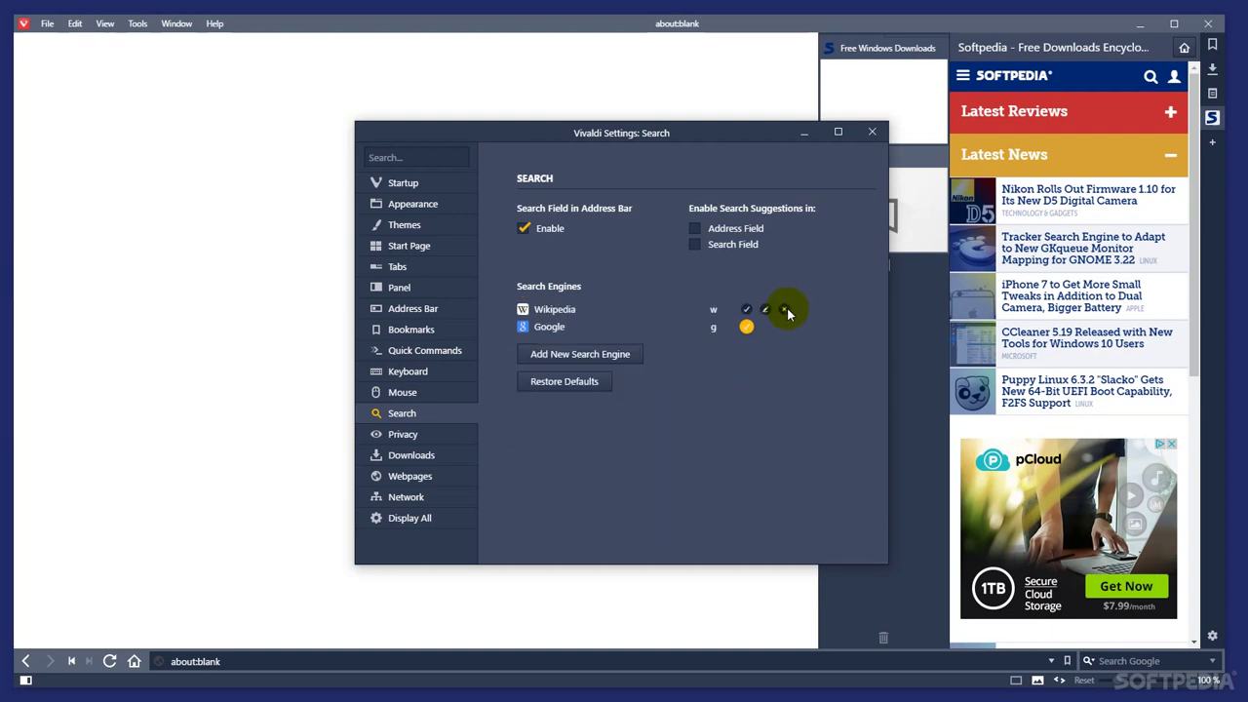
click(785, 309)
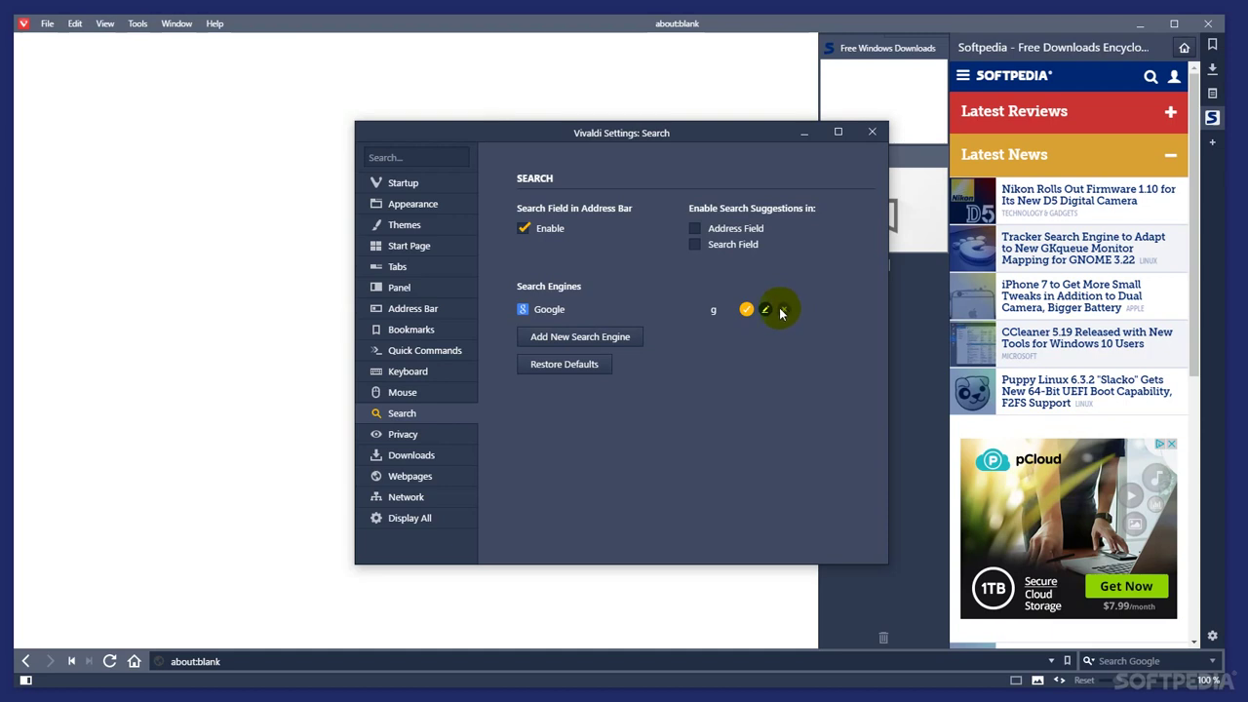
Enable Ask Websites Not to Track Me and turn off Report Diagnostics in the privacy settings
click(403, 434)
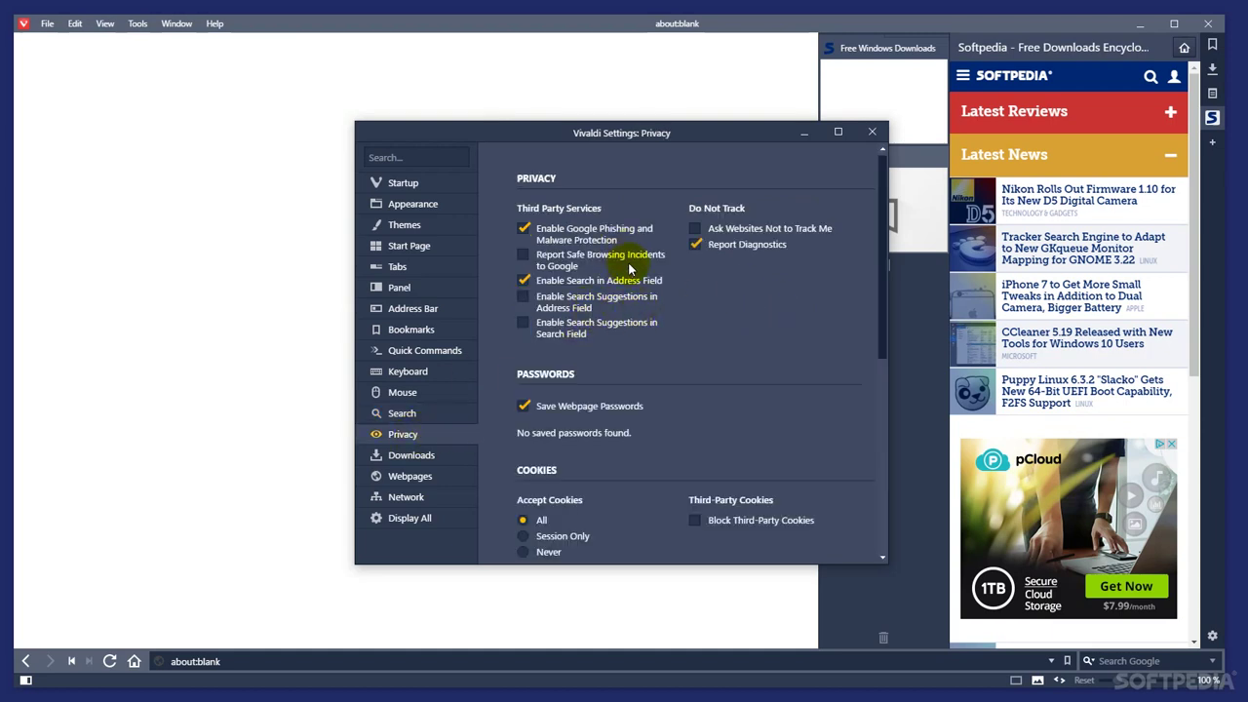
click(726, 229)
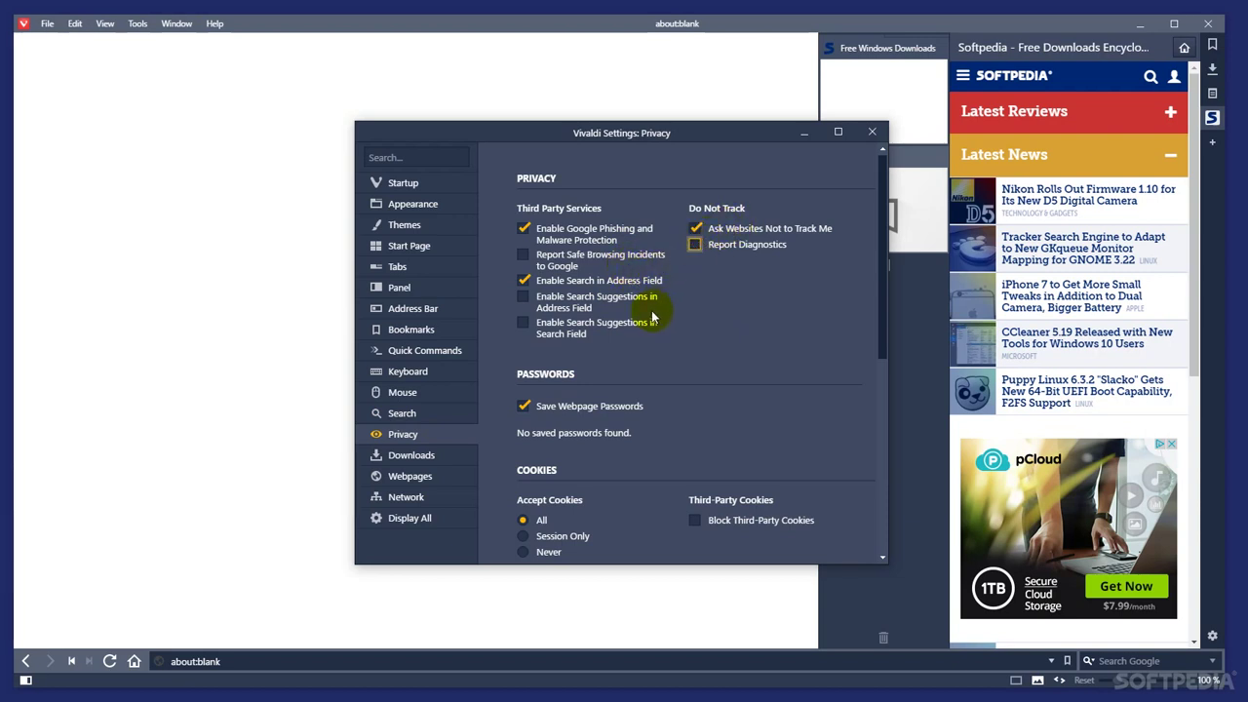
Set cookie acceptance to Session Only and block third-party cookies
scroll(696, 388, down, 2)
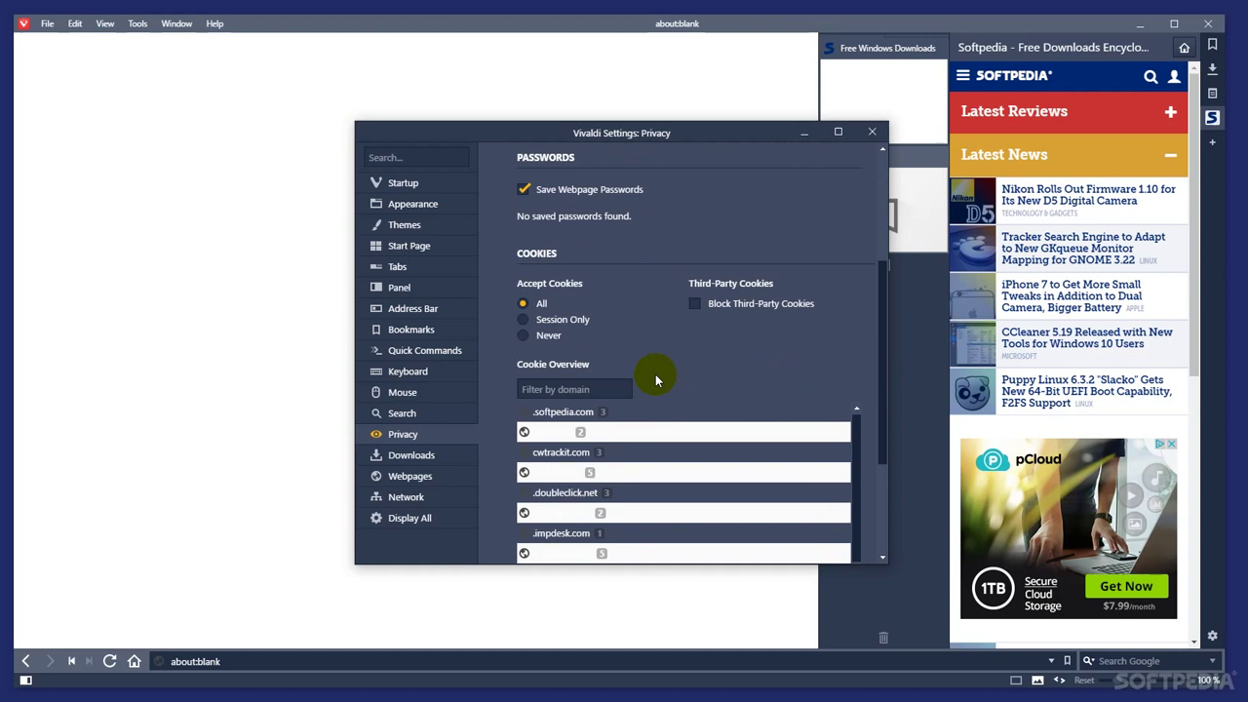
click(524, 317)
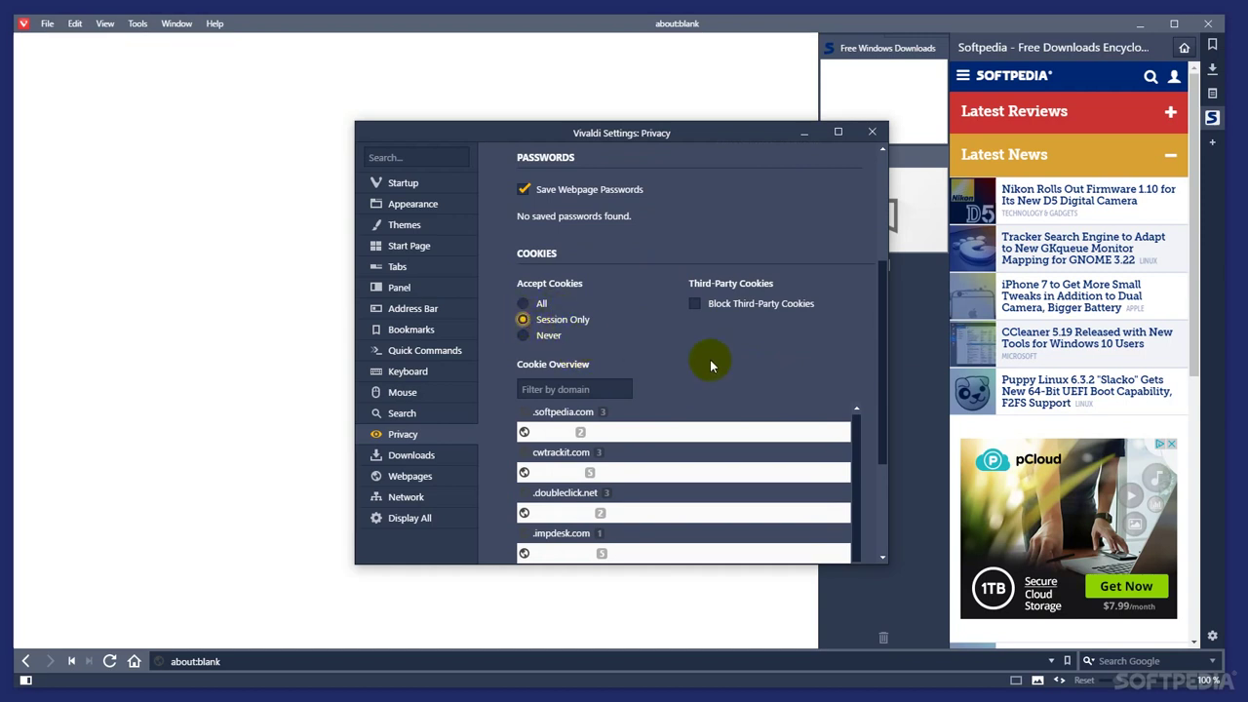
click(695, 303)
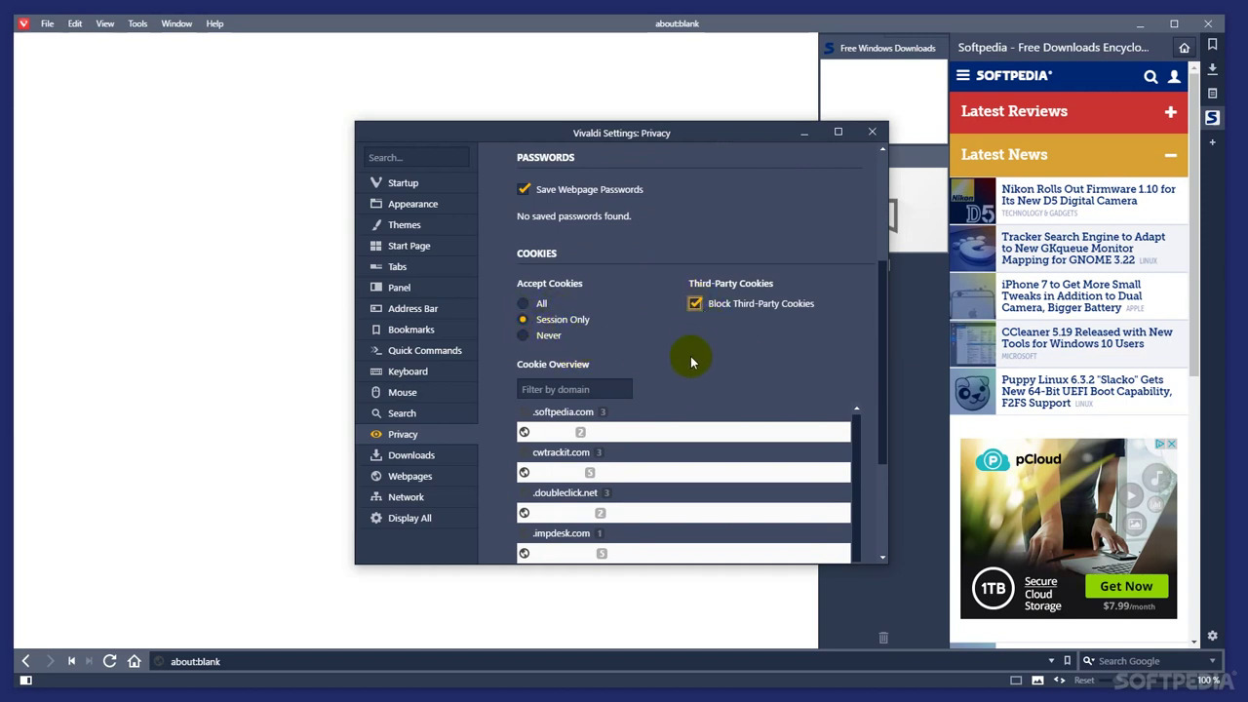
Set the webpage focus to Focus All Controls and Links and the default standard font to SimSun
click(425, 460)
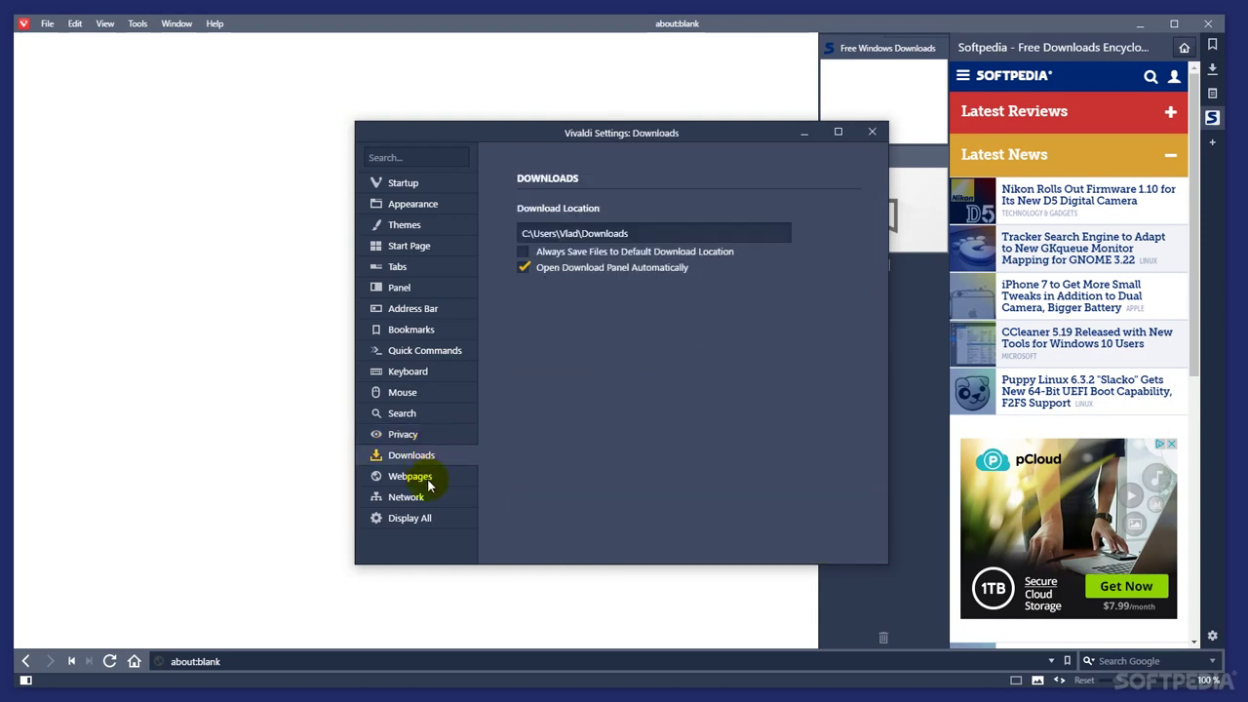
click(410, 477)
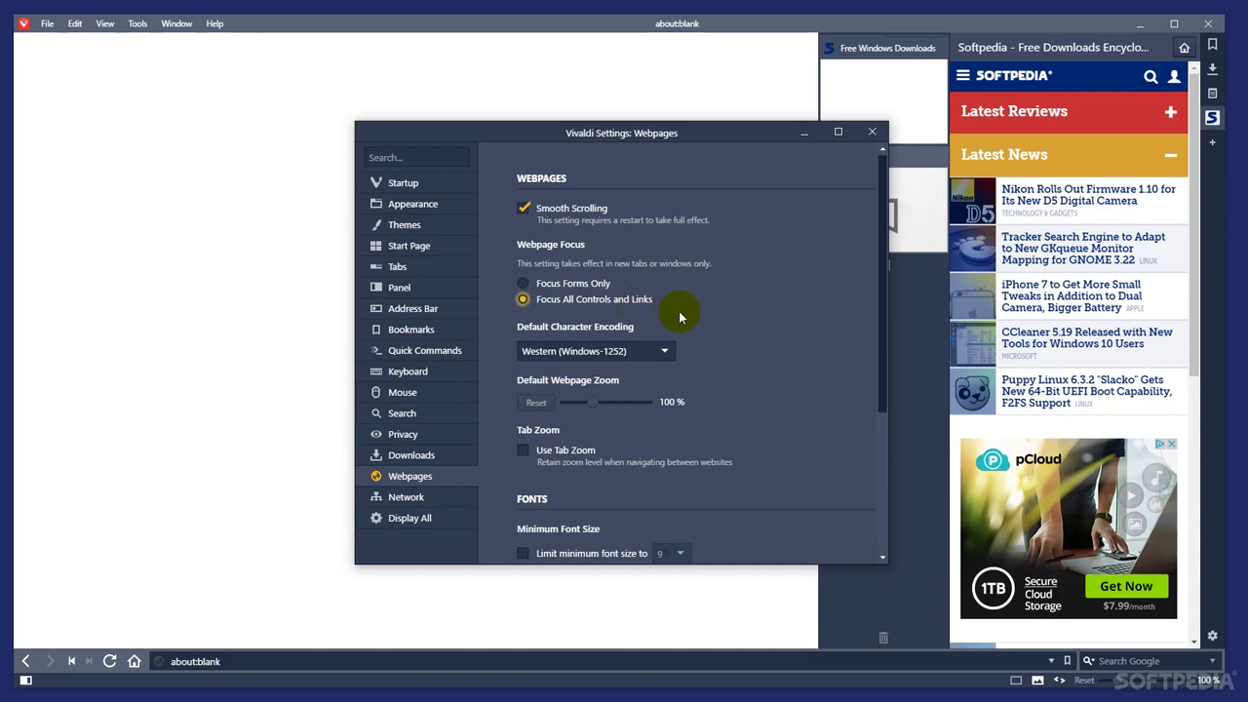
scroll(681, 316, down, 3)
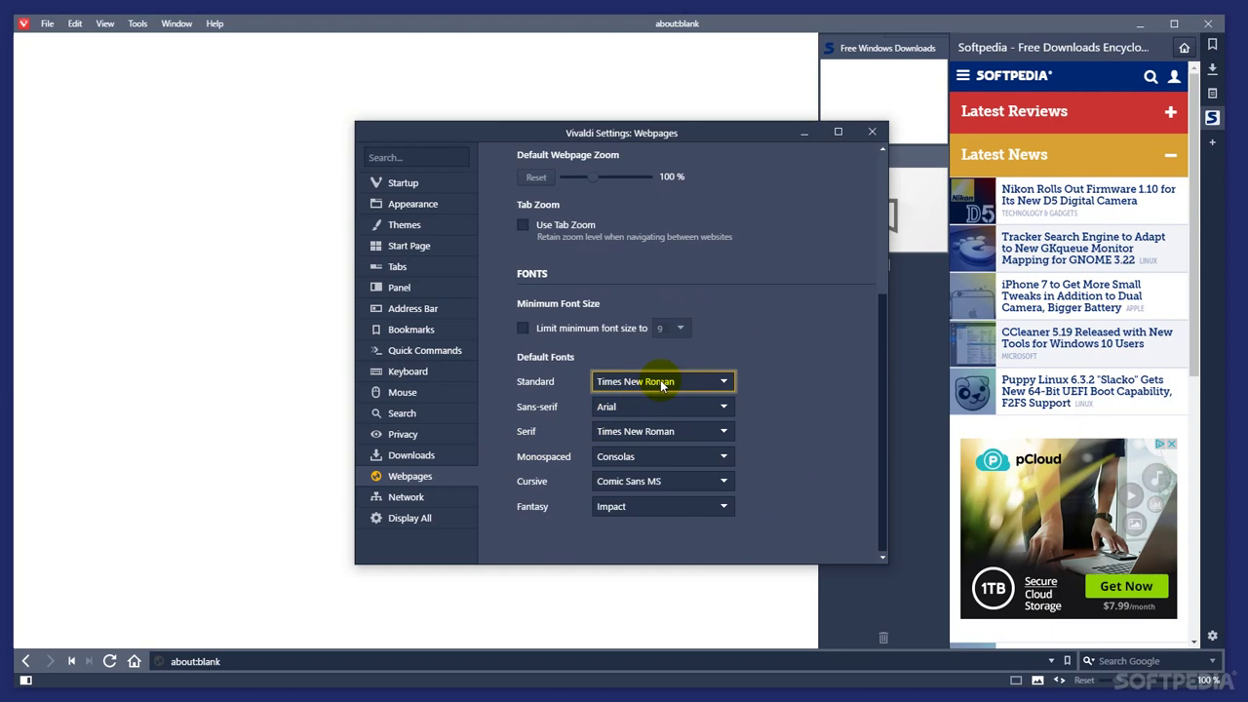
click(661, 382)
key(Escape)
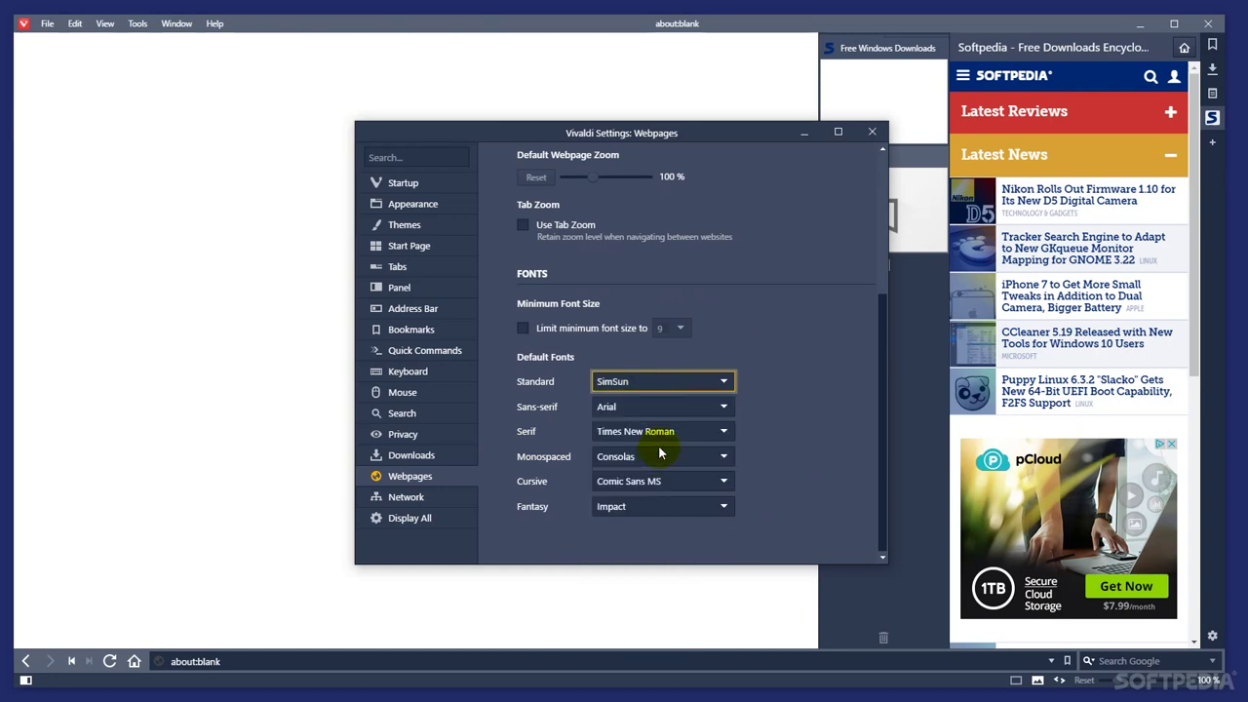
Examine the network settings and the combined list of all browser settings
click(419, 498)
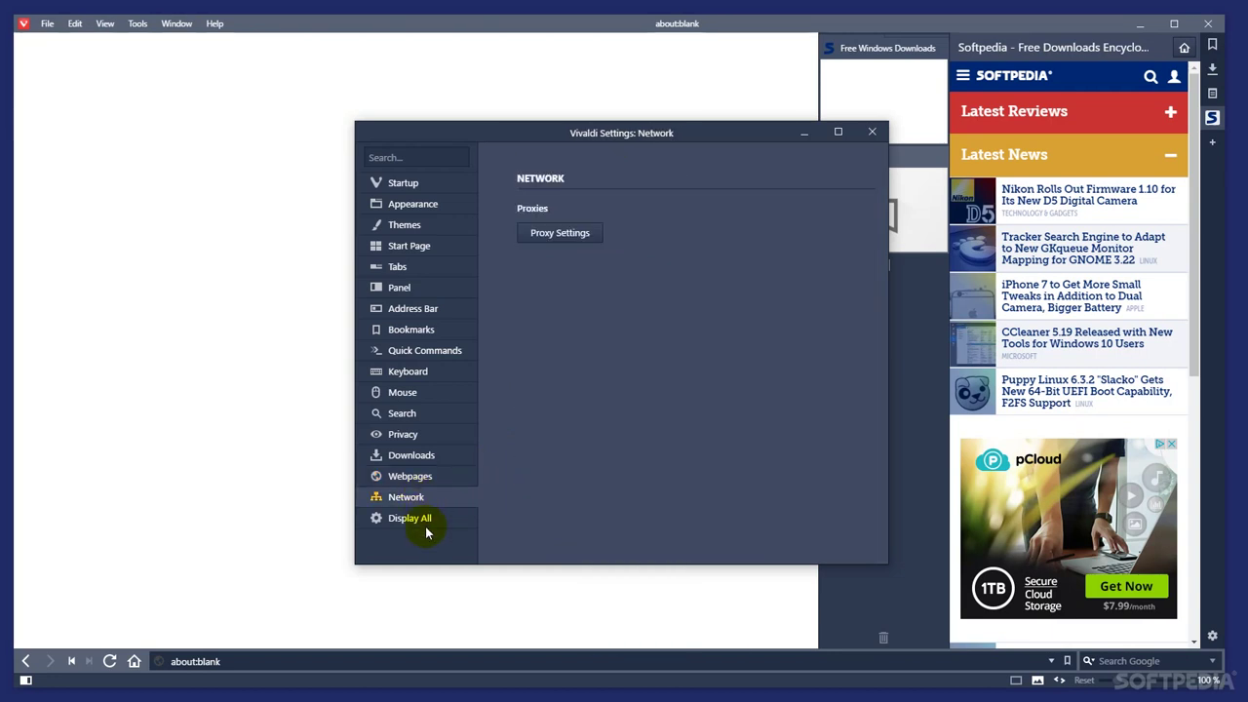
click(427, 518)
scroll(706, 365, down, 3)
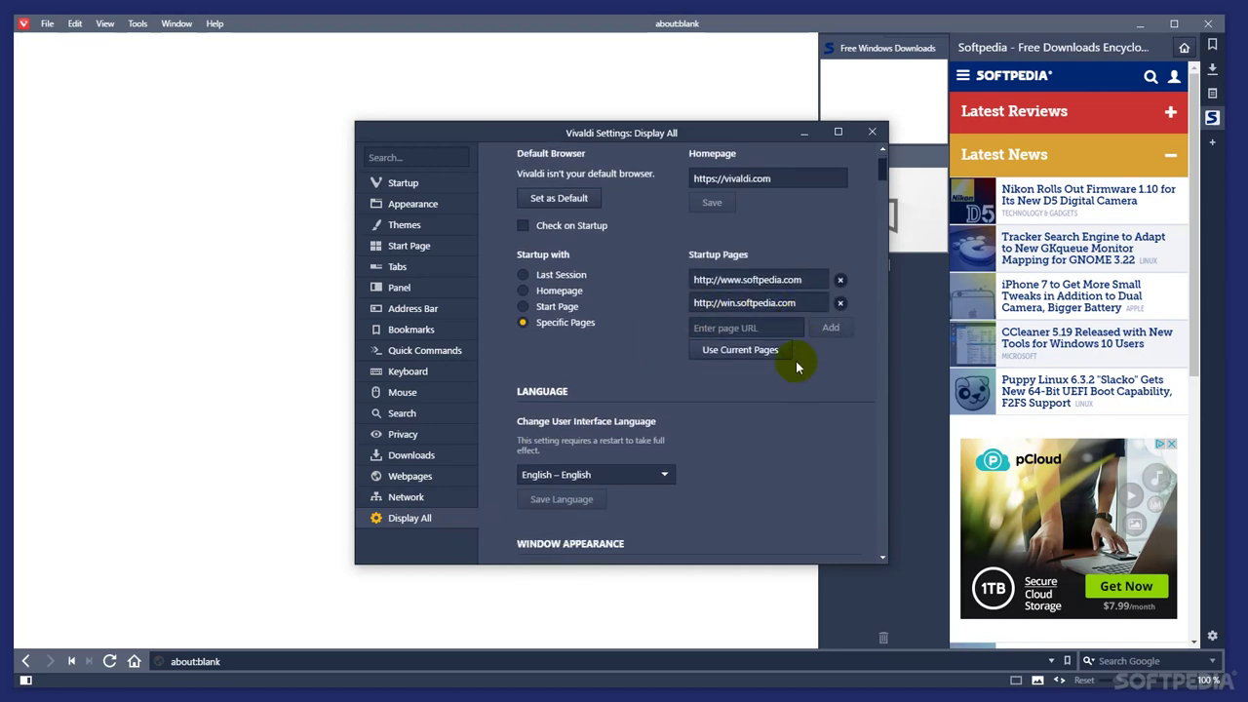
drag(881, 172, 885, 314)
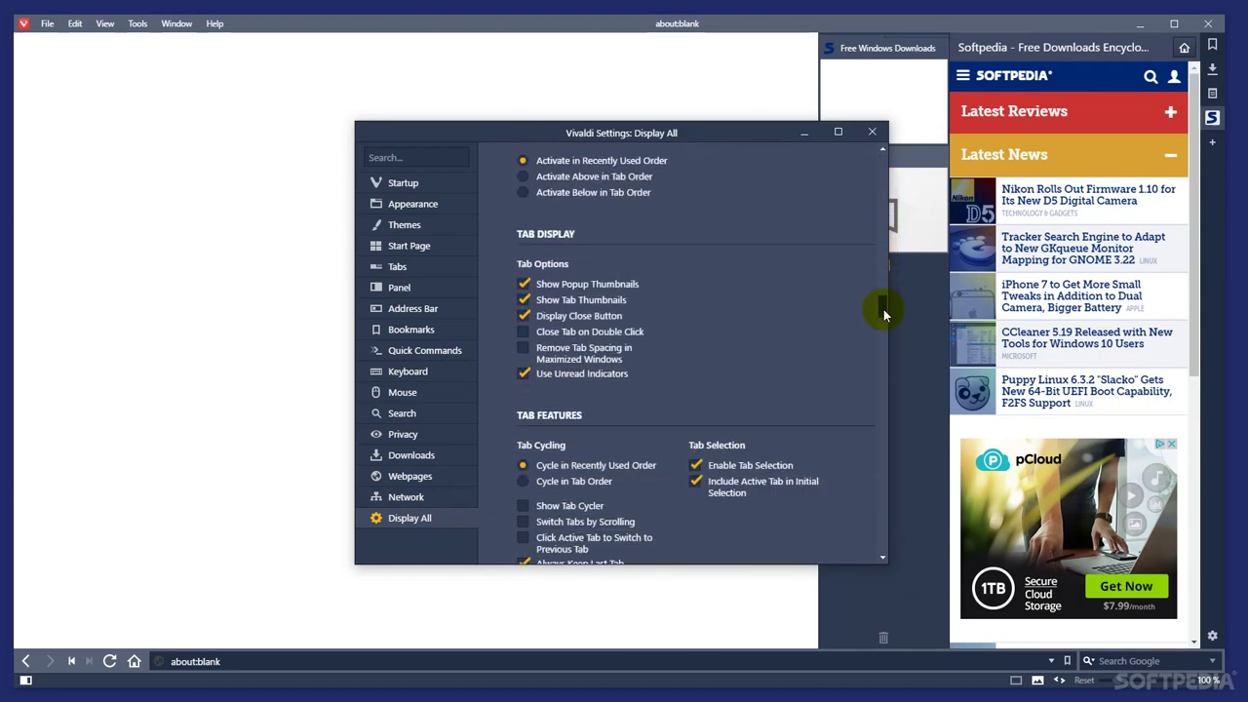